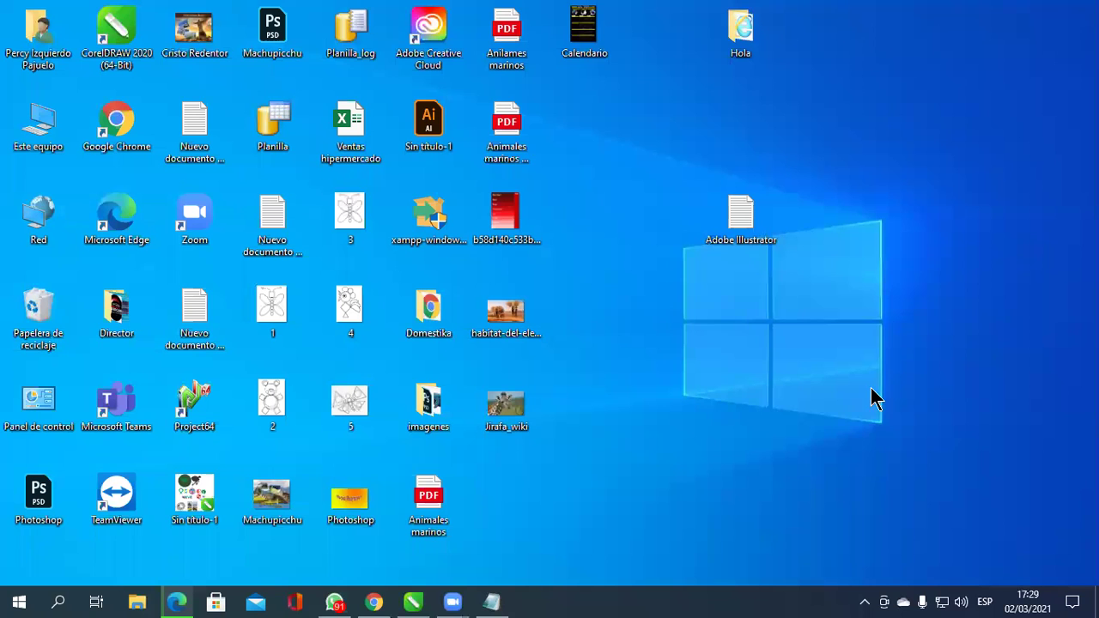
Search Windows for 'illus' and launch Adobe Illustrator 2020 from the results.
{"action": "left_click", "coordinate": [61, 601]}
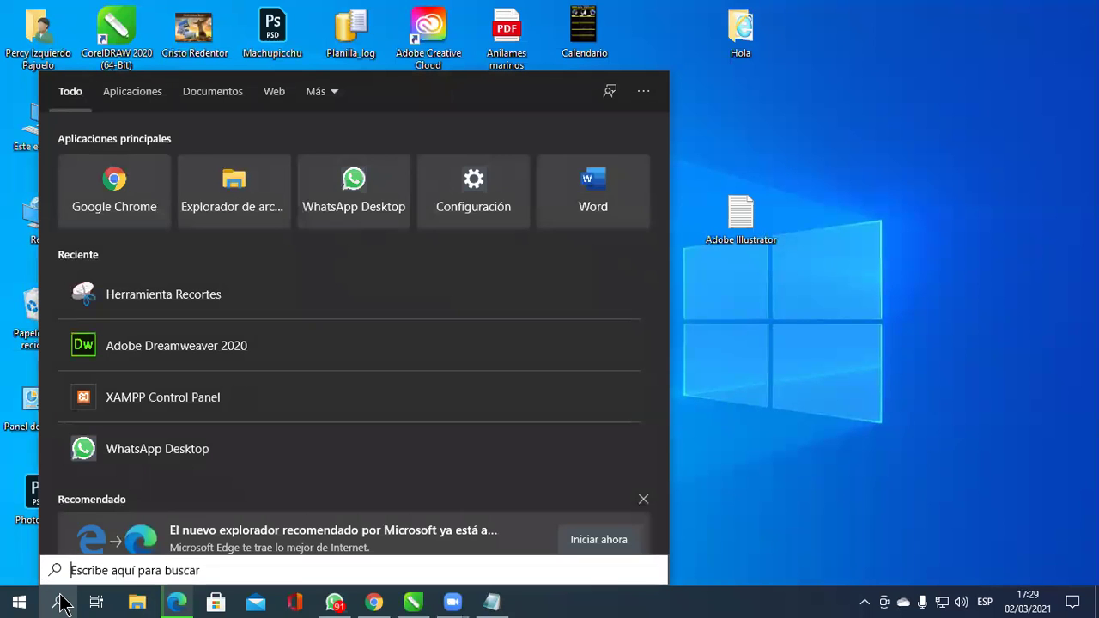
{"action": "type", "text": "illus"}
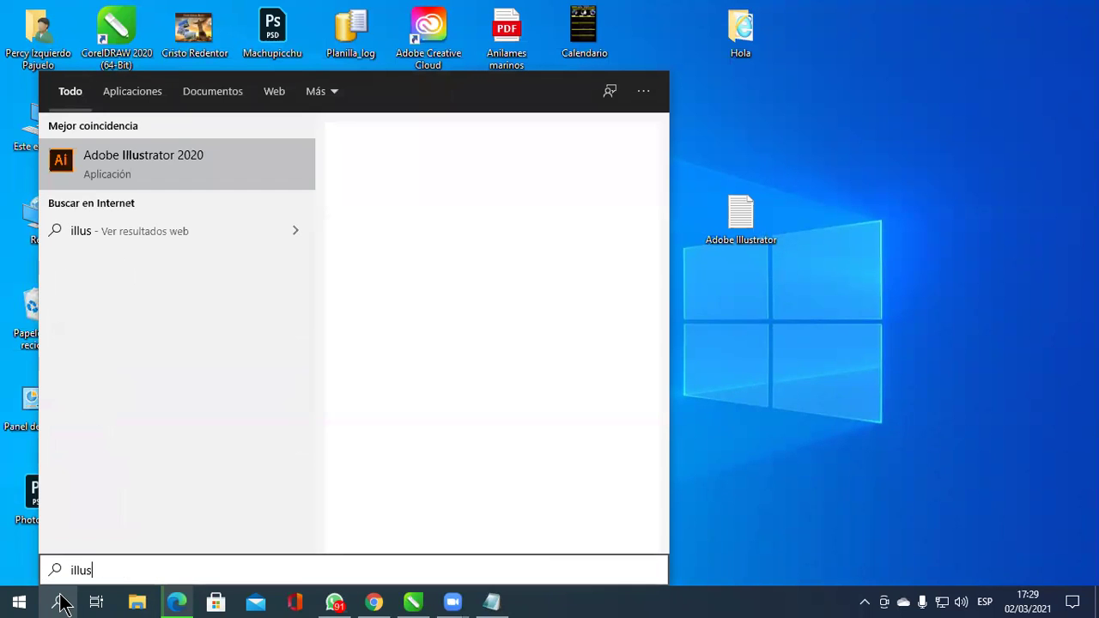
{"action": "left_click", "coordinate": [148, 165]}
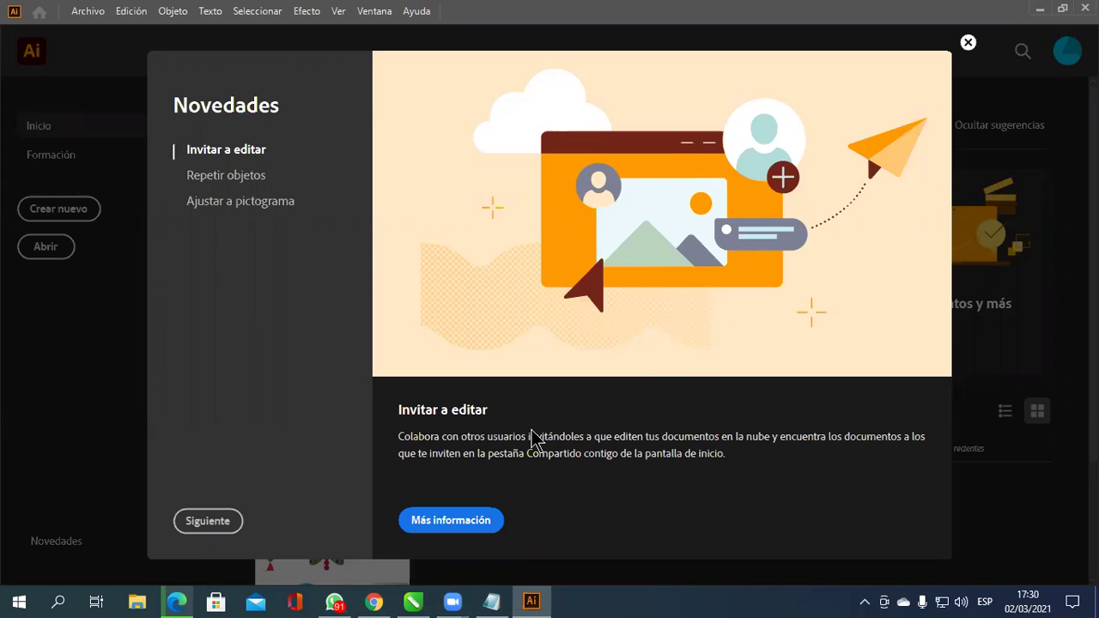
Browse the Repetir objetos, Ajustar a pictograma and Invitar a editar previews, then close What's New.
{"action": "left_click", "coordinate": [242, 182]}
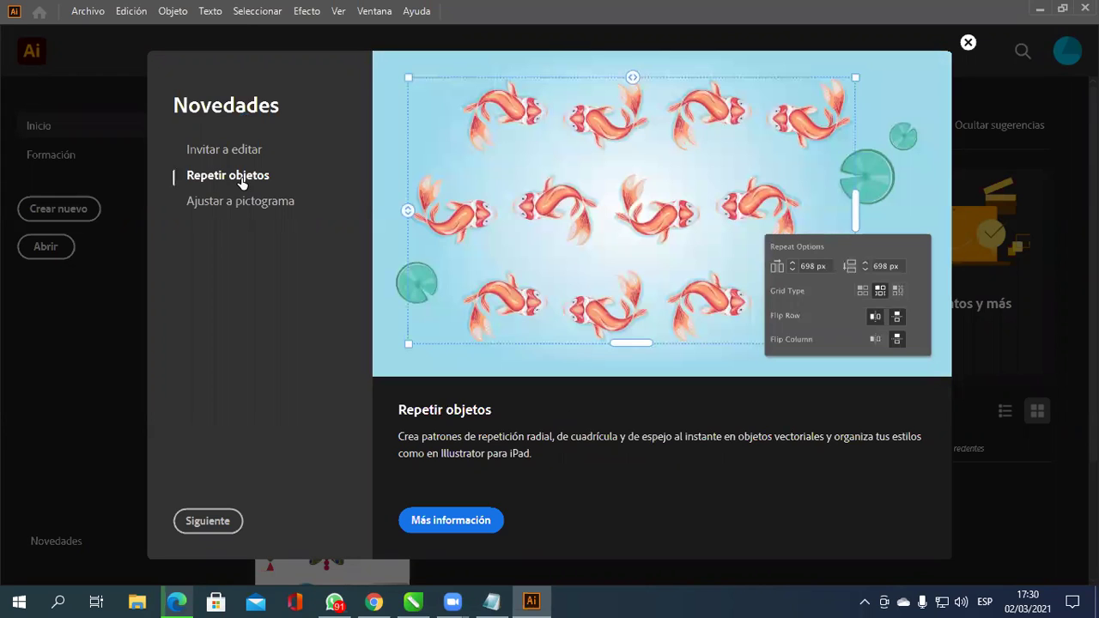
{"action": "left_click", "coordinate": [242, 203]}
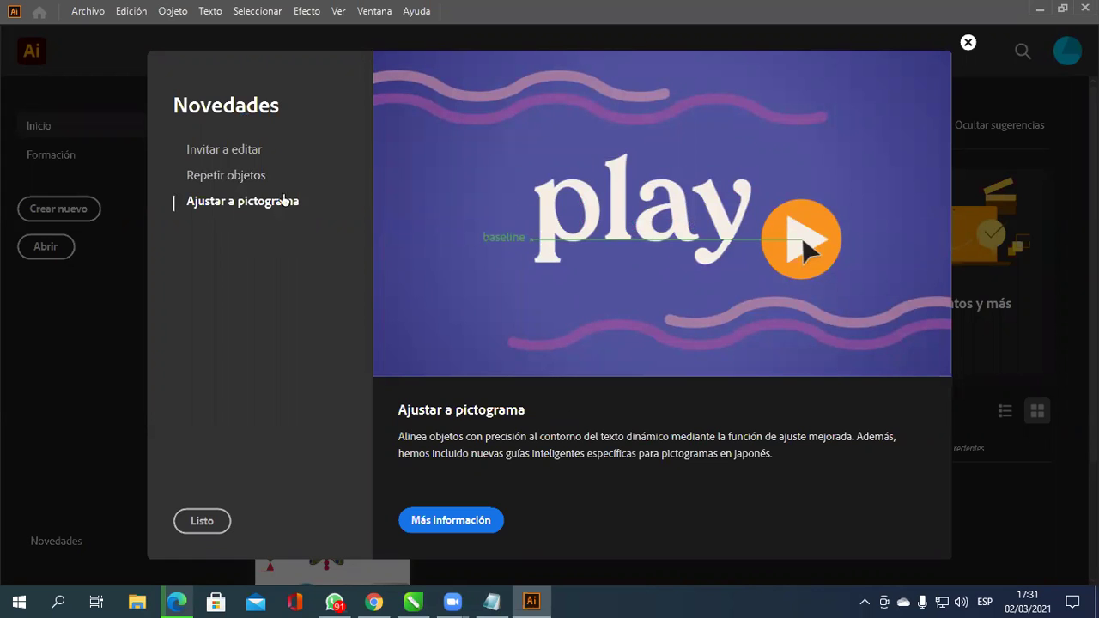
{"action": "left_click", "coordinate": [241, 175]}
{"action": "left_click", "coordinate": [240, 150]}
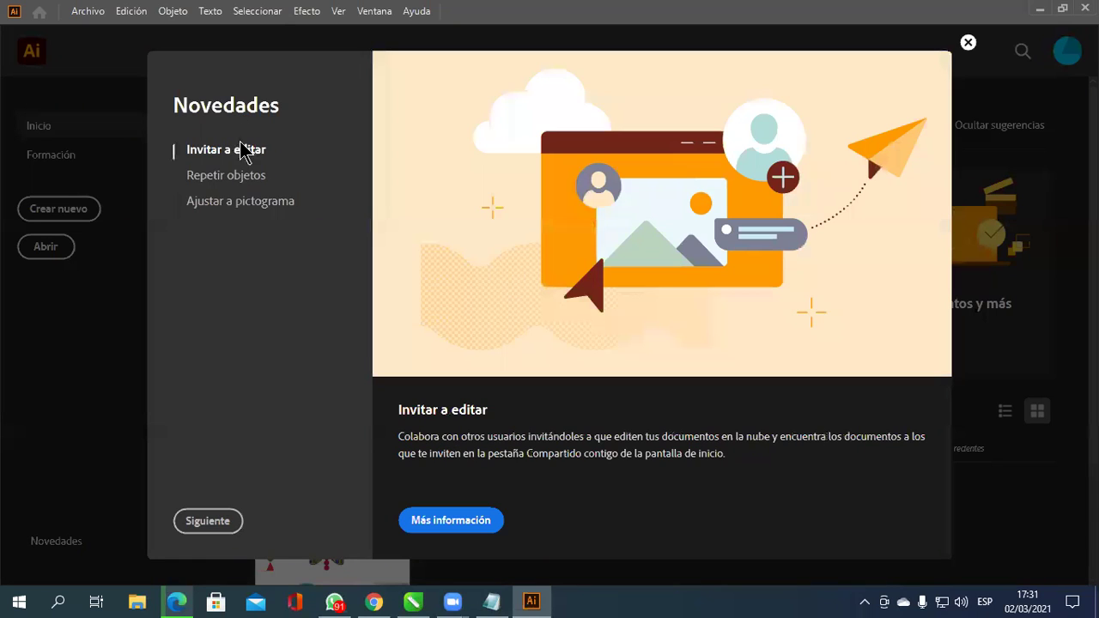
{"action": "left_click", "coordinate": [246, 184]}
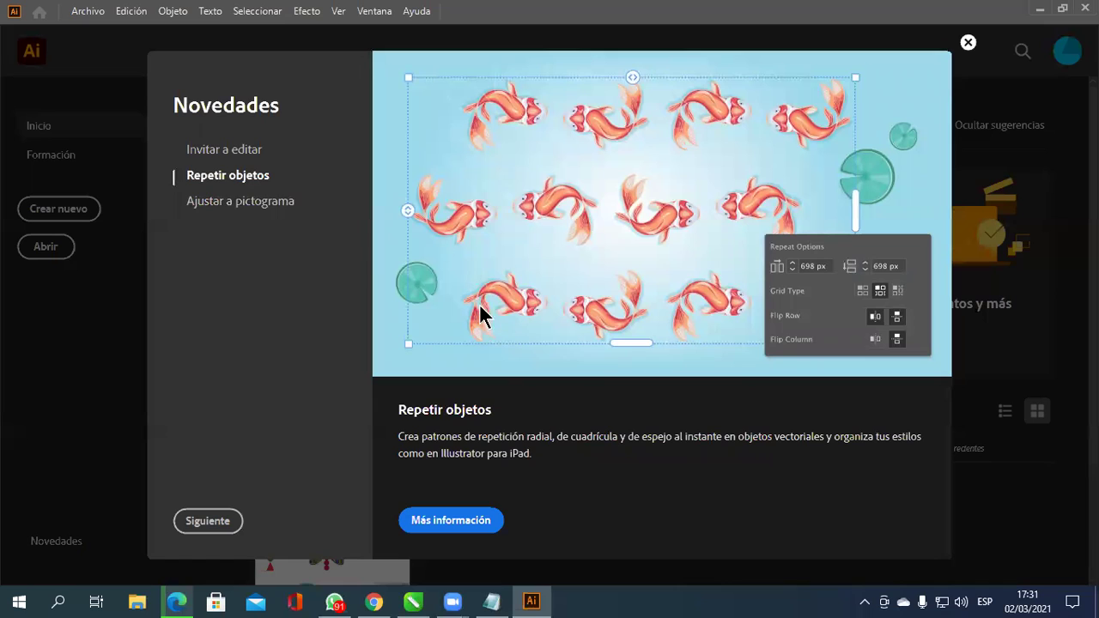
{"action": "left_click", "coordinate": [249, 203]}
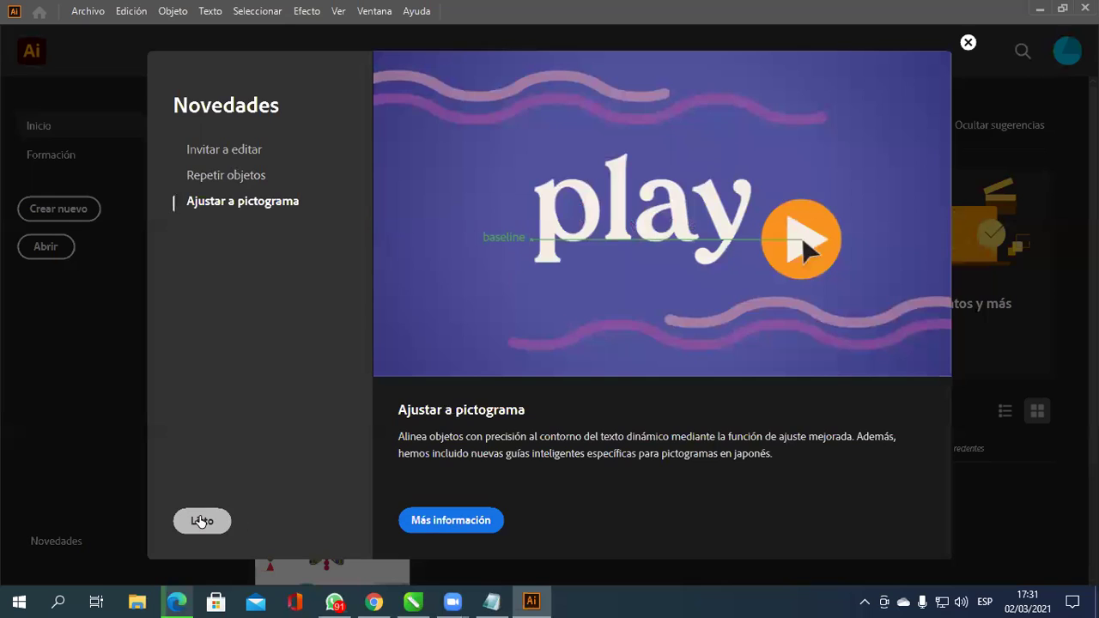
{"action": "left_click", "coordinate": [201, 521]}
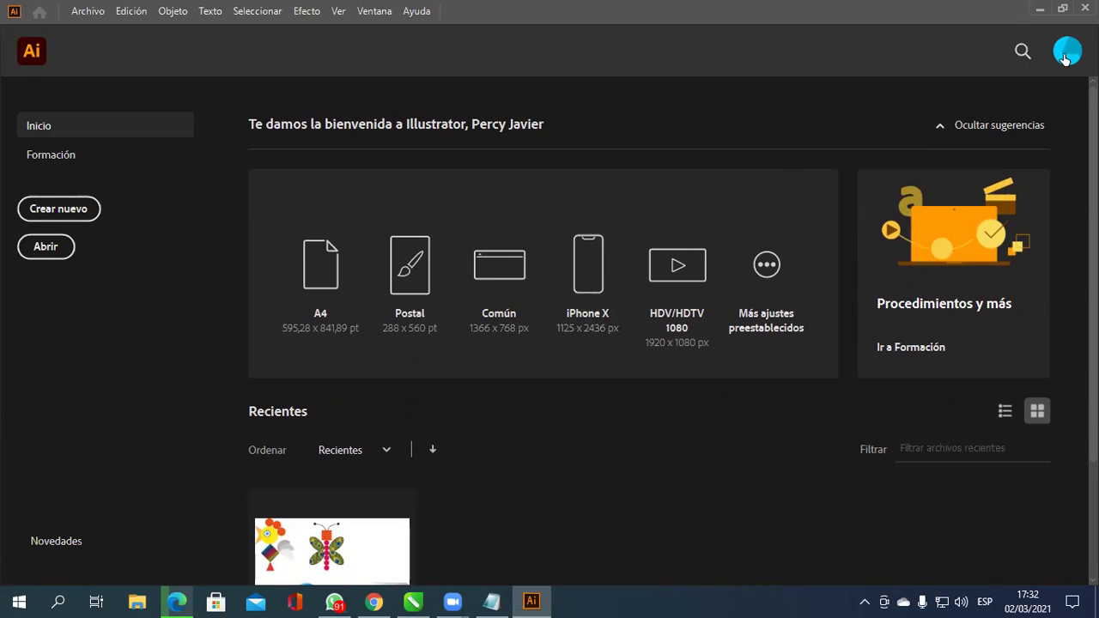
Minimize the Illustrator window to reveal the browser behind it.
{"action": "left_click", "coordinate": [1039, 10]}
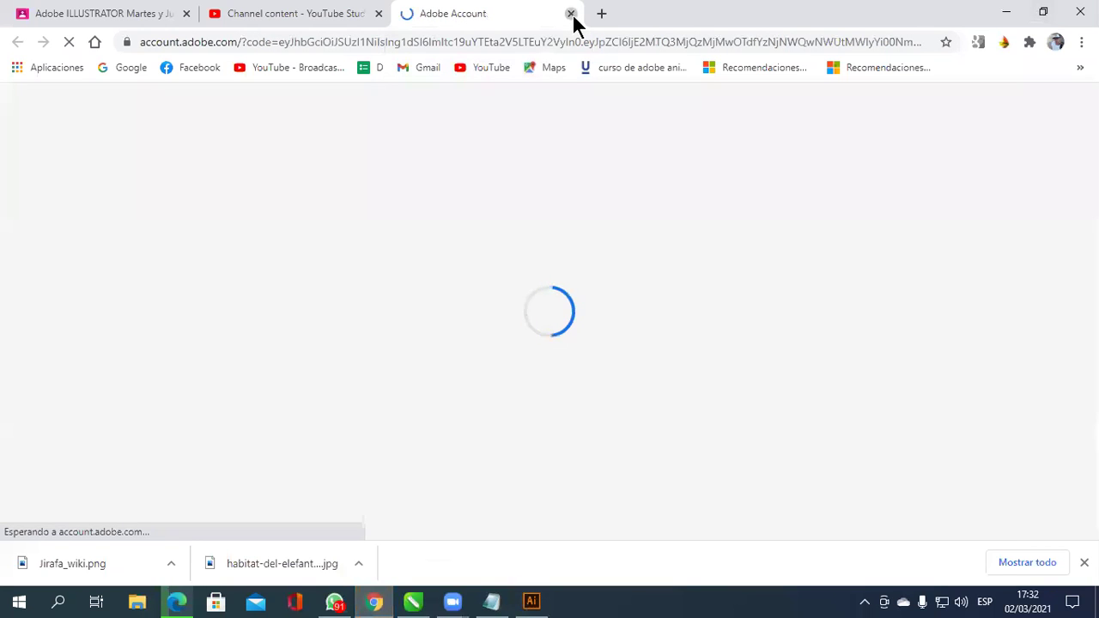
Close the Adobe Account tab and open a fresh browser tab.
{"action": "left_click", "coordinate": [571, 13]}
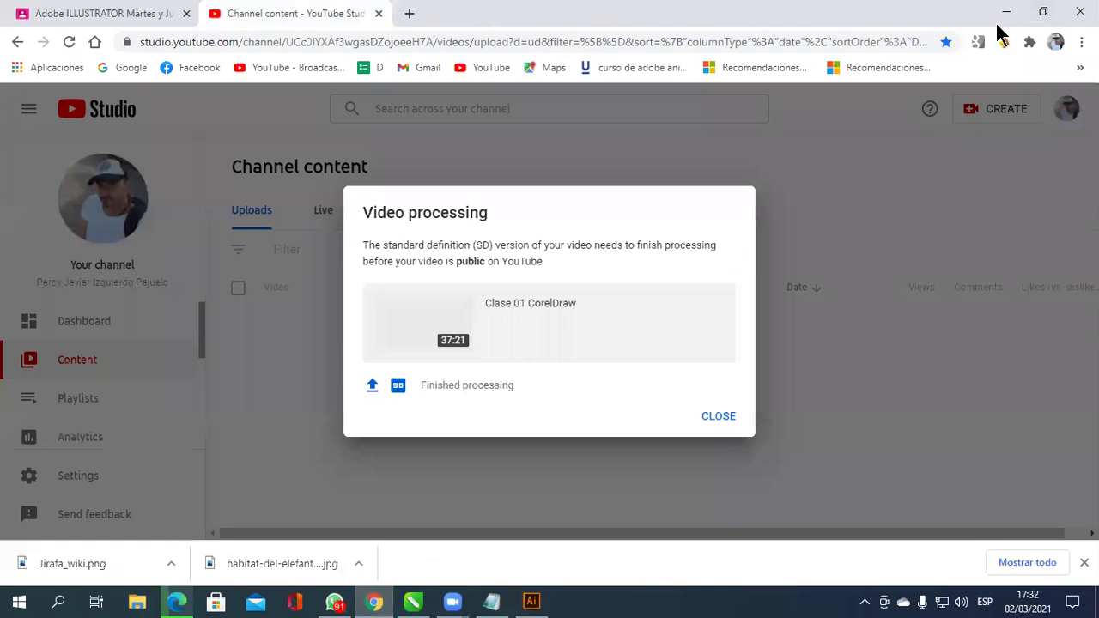
{"action": "left_click", "coordinate": [1002, 19]}
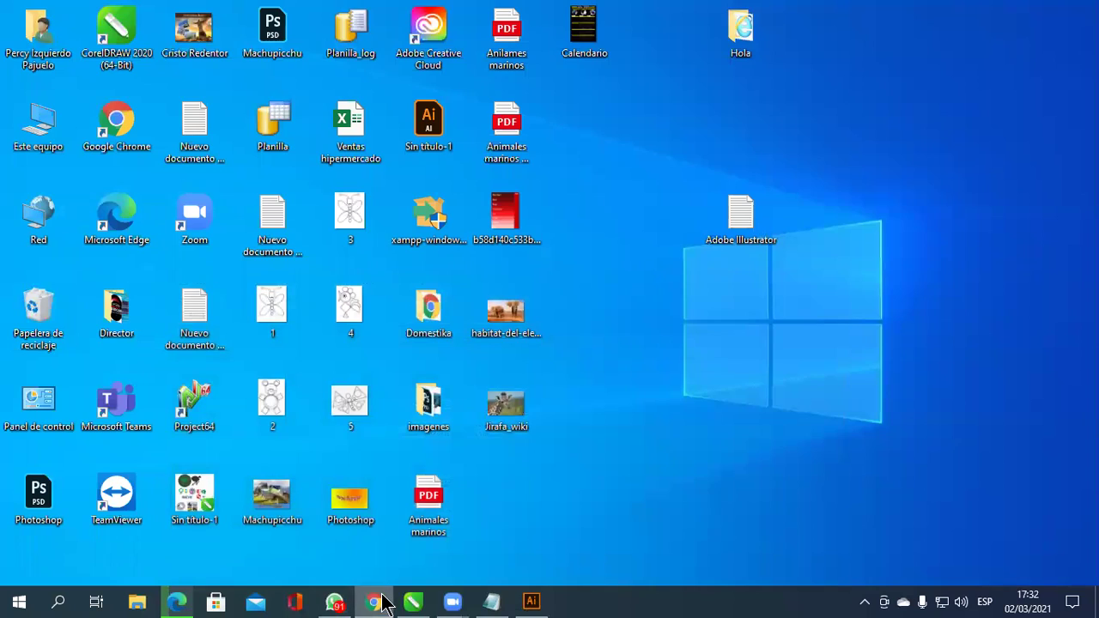
{"action": "left_click", "coordinate": [374, 600]}
{"action": "left_click", "coordinate": [409, 14]}
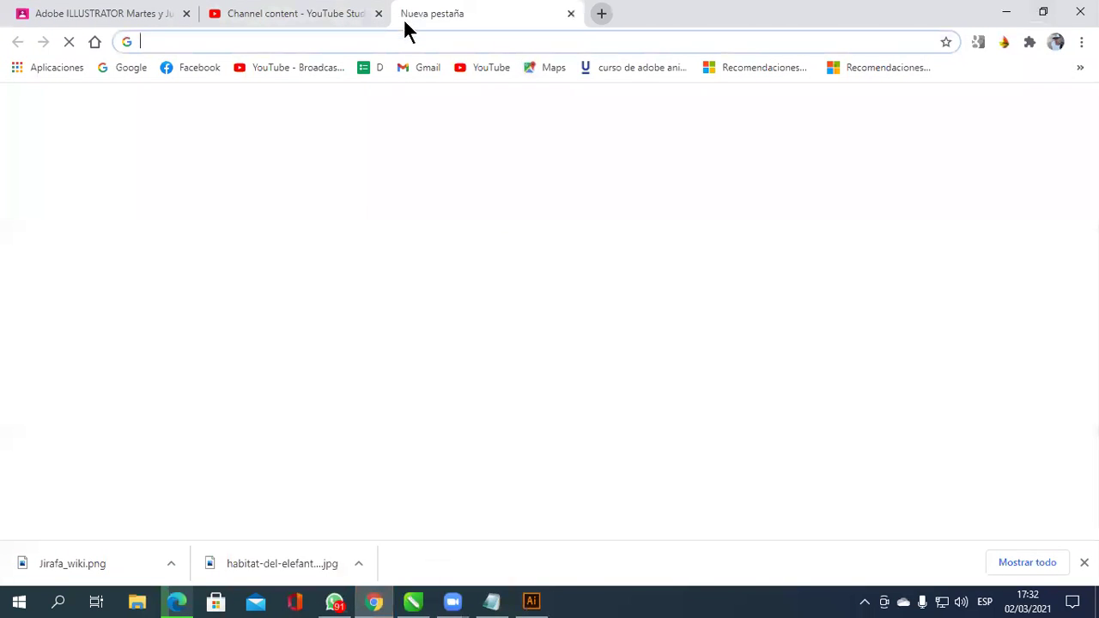
Search Google for 'adobe cloud download' using the autocomplete suggestion.
{"action": "left_click", "coordinate": [498, 343]}
{"action": "type", "text": "adobe clo"}
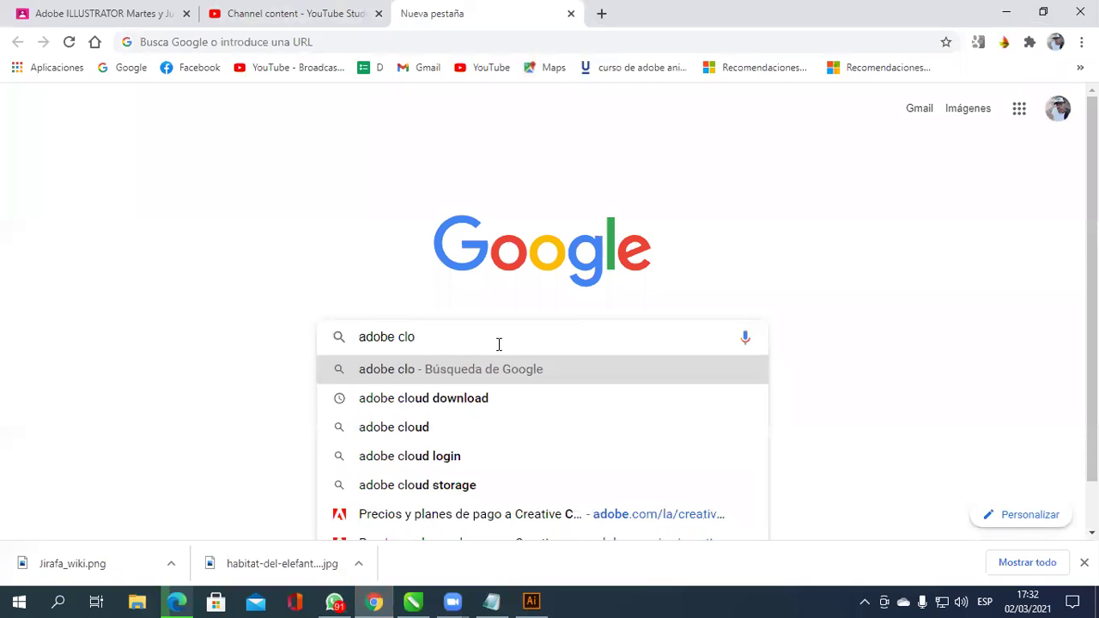
{"action": "type", "text": "be"}
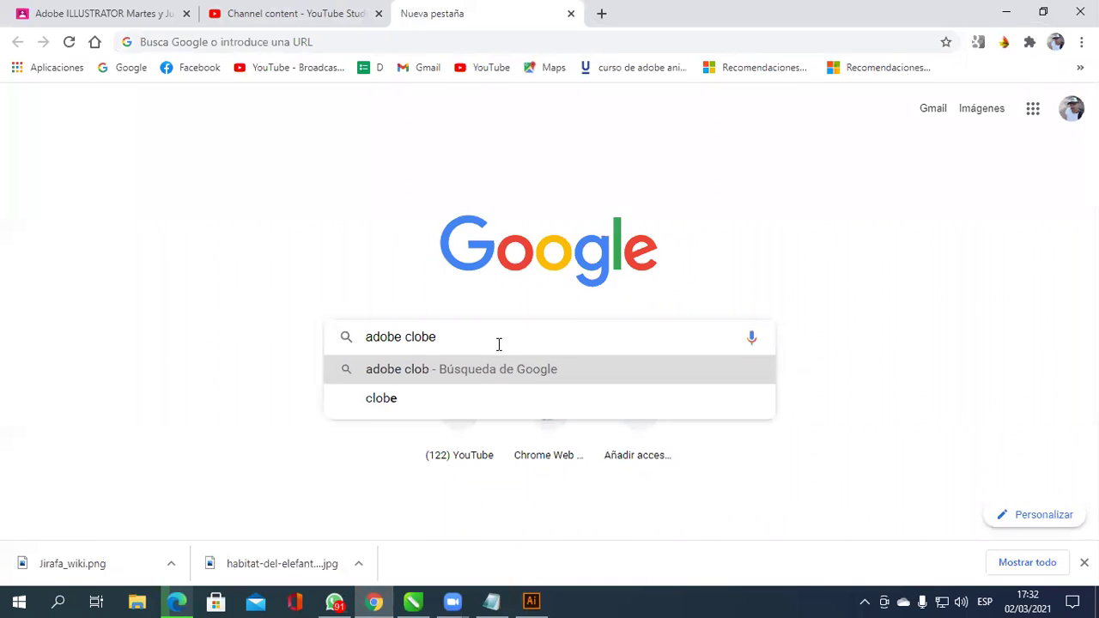
{"action": "key", "text": "BackSpace"}
{"action": "key", "text": "BackSpace"}
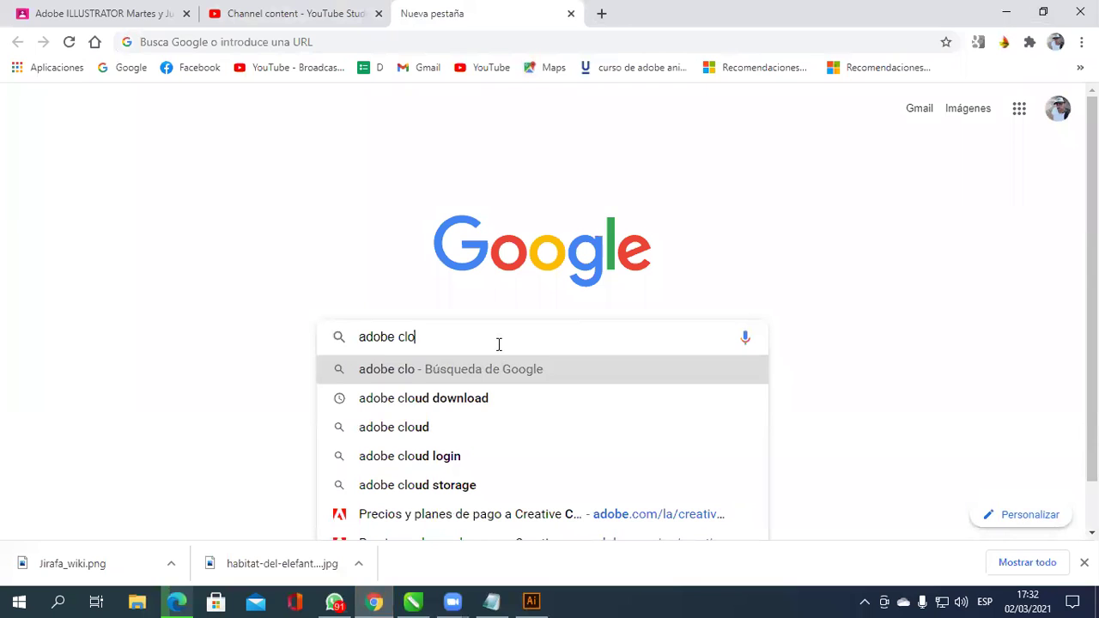
{"action": "key", "text": "Down"}
{"action": "key", "text": "Return"}
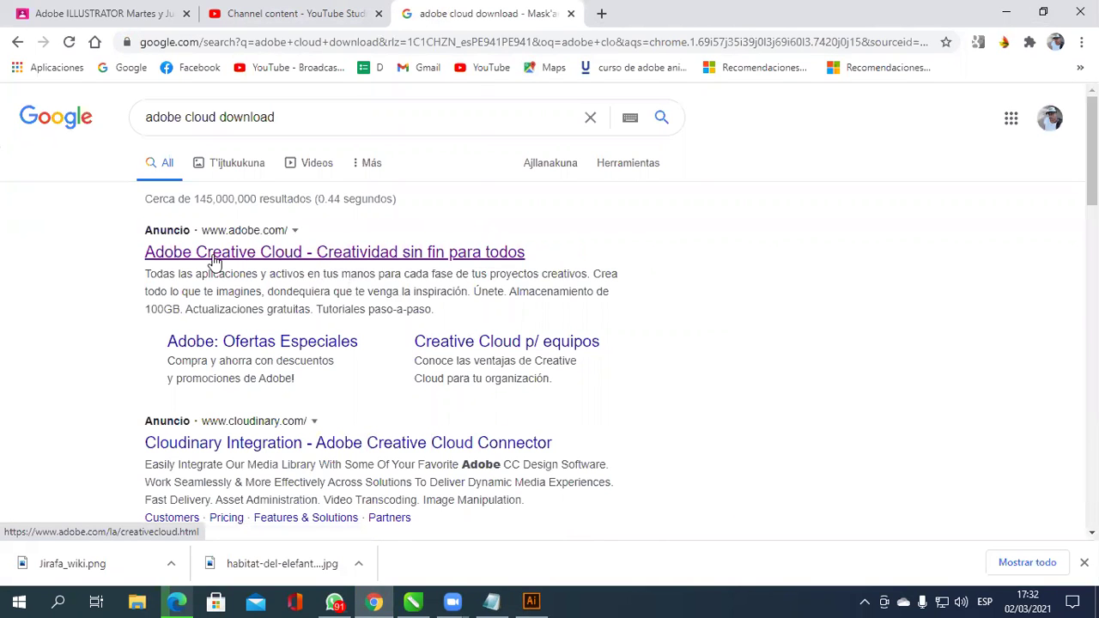
Open the 'Adobe Creative Cloud - Creatividad sin fin para todos' result and skim its page.
{"action": "left_click", "coordinate": [228, 262]}
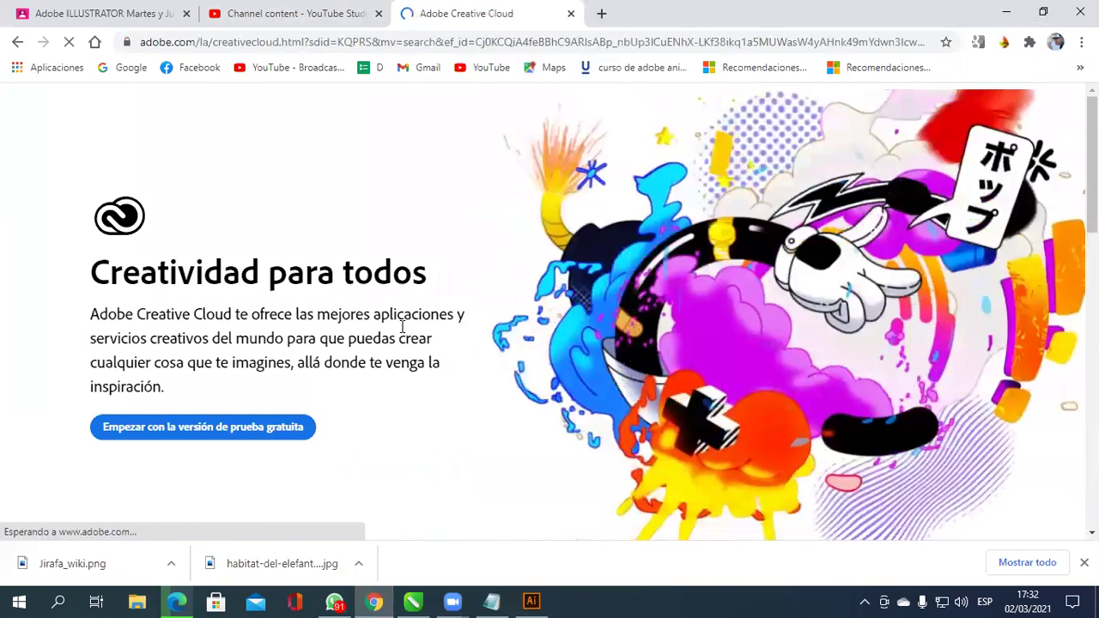
{"action": "scroll", "coordinate": [208, 332], "scroll_direction": "down", "scroll_amount": 2}
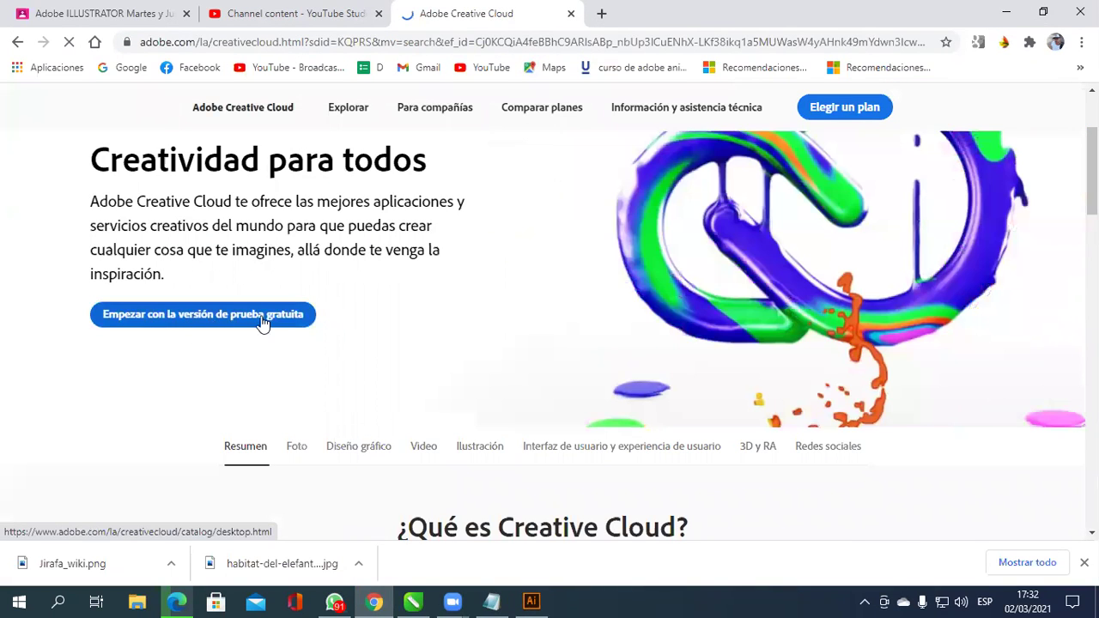
{"action": "scroll", "coordinate": [461, 331], "scroll_direction": "up", "scroll_amount": 2}
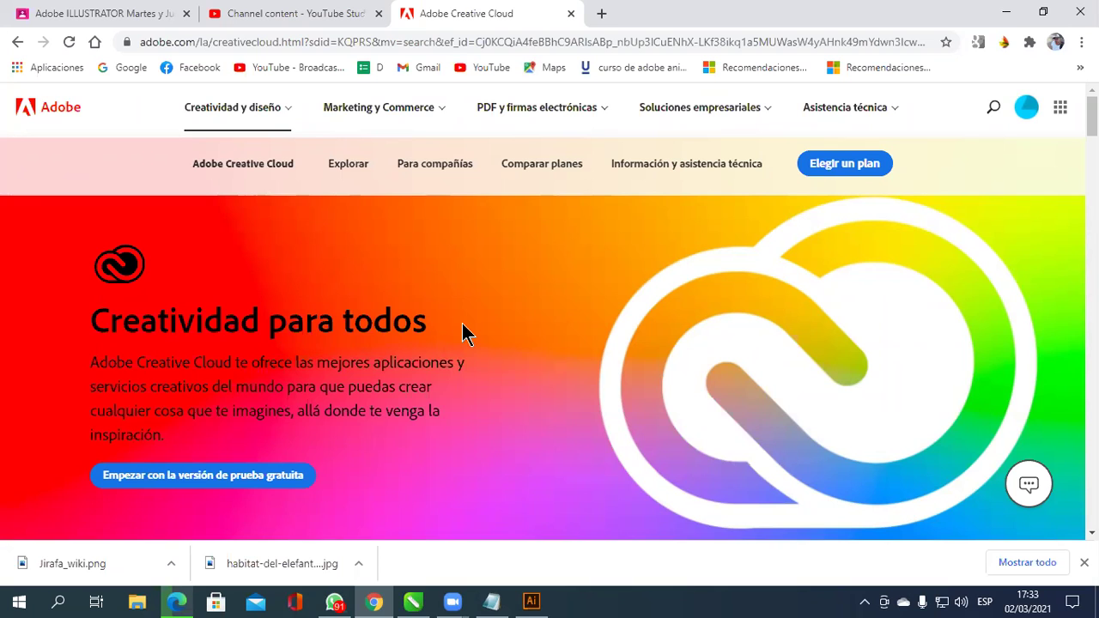
Scroll the Creative Cloud page and select the XD product title and description text.
{"action": "scroll", "coordinate": [559, 326], "scroll_direction": "down", "scroll_amount": 8}
{"action": "scroll", "coordinate": [639, 297], "scroll_direction": "down", "scroll_amount": 2}
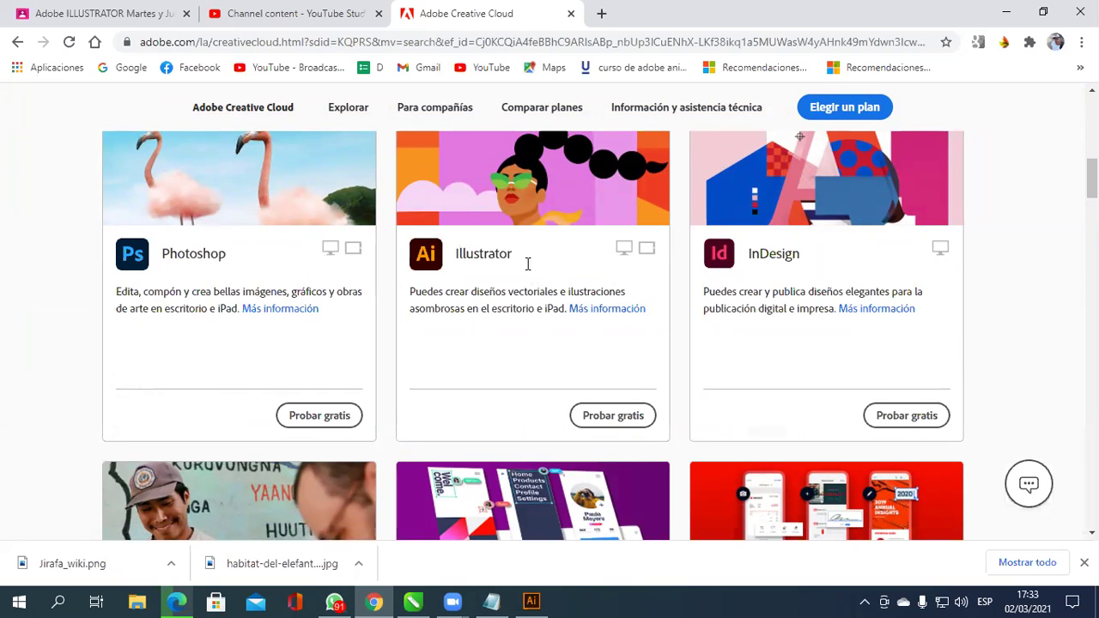
{"action": "scroll", "coordinate": [599, 283], "scroll_direction": "down", "scroll_amount": 1}
{"action": "scroll", "coordinate": [574, 309], "scroll_direction": "up", "scroll_amount": 1}
{"action": "scroll", "coordinate": [562, 313], "scroll_direction": "up", "scroll_amount": 4}
{"action": "scroll", "coordinate": [559, 318], "scroll_direction": "down", "scroll_amount": 4}
{"action": "scroll", "coordinate": [783, 273], "scroll_direction": "down", "scroll_amount": 4}
{"action": "scroll", "coordinate": [515, 291], "scroll_direction": "up", "scroll_amount": 4}
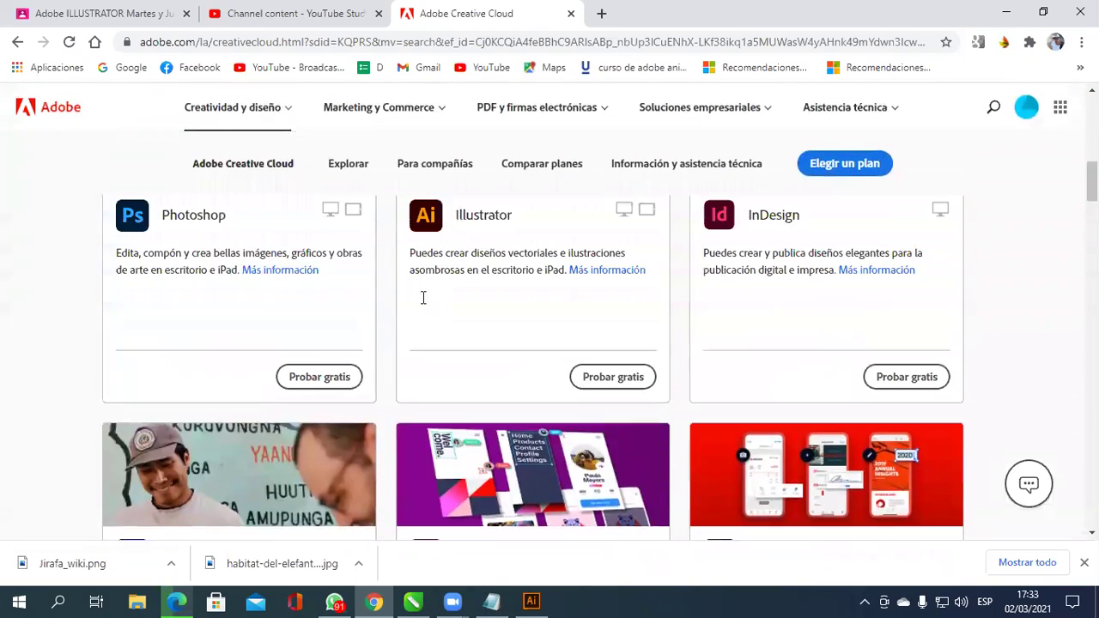
{"action": "scroll", "coordinate": [445, 285], "scroll_direction": "down", "scroll_amount": 2}
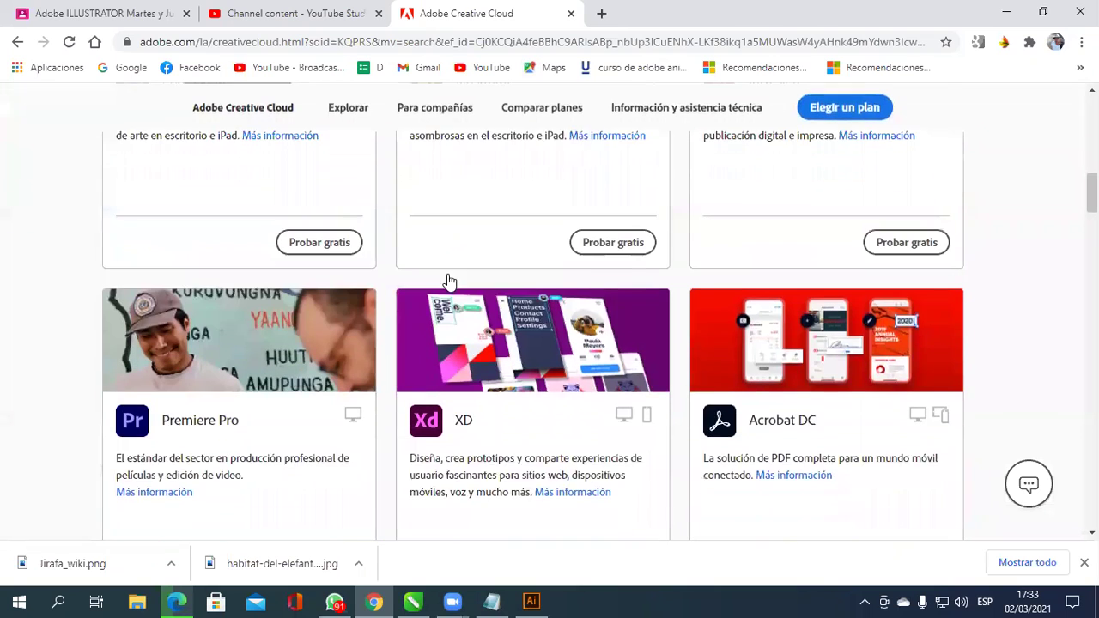
{"action": "scroll", "coordinate": [448, 280], "scroll_direction": "down", "scroll_amount": 1}
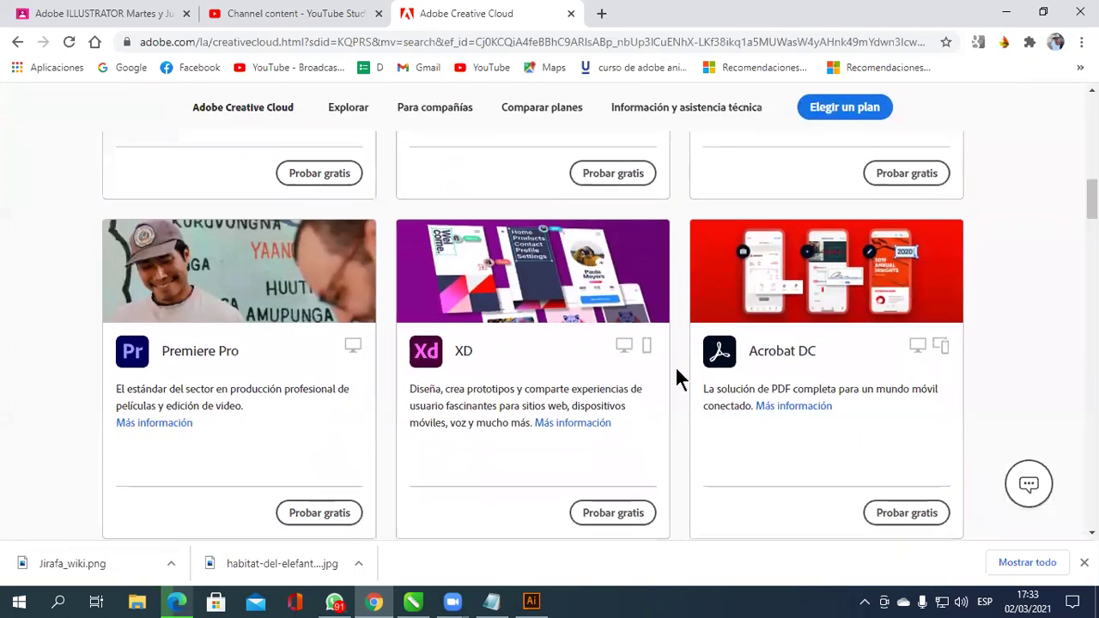
{"action": "scroll", "coordinate": [676, 368], "scroll_direction": "down", "scroll_amount": 1}
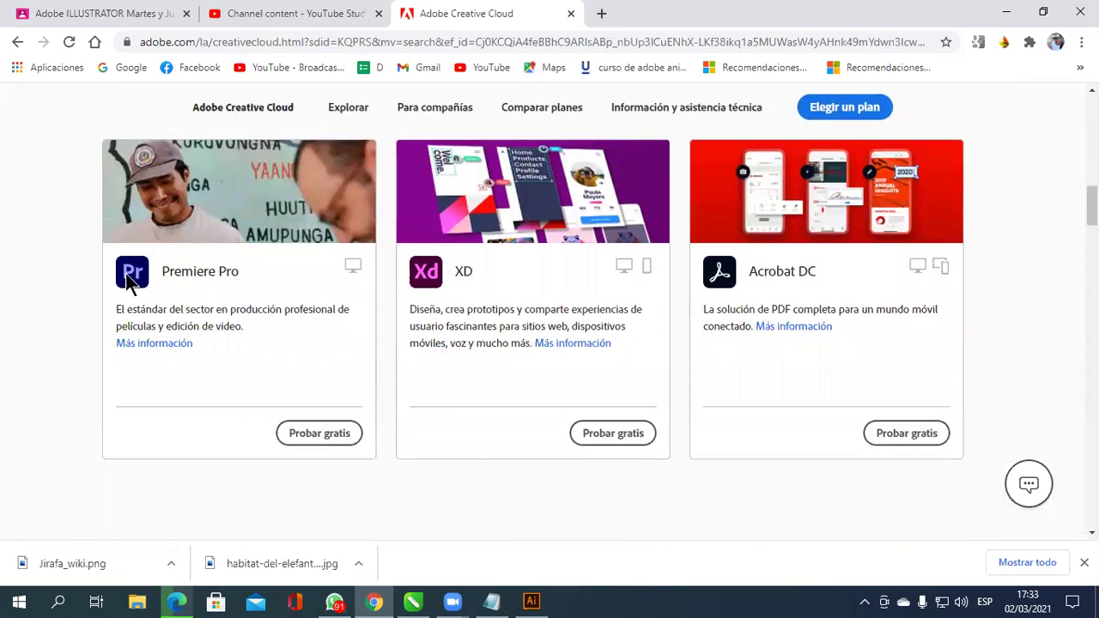
{"action": "double_click", "coordinate": [462, 271]}
{"action": "left_click_drag", "start_coordinate": [522, 327], "coordinate": [626, 338]}
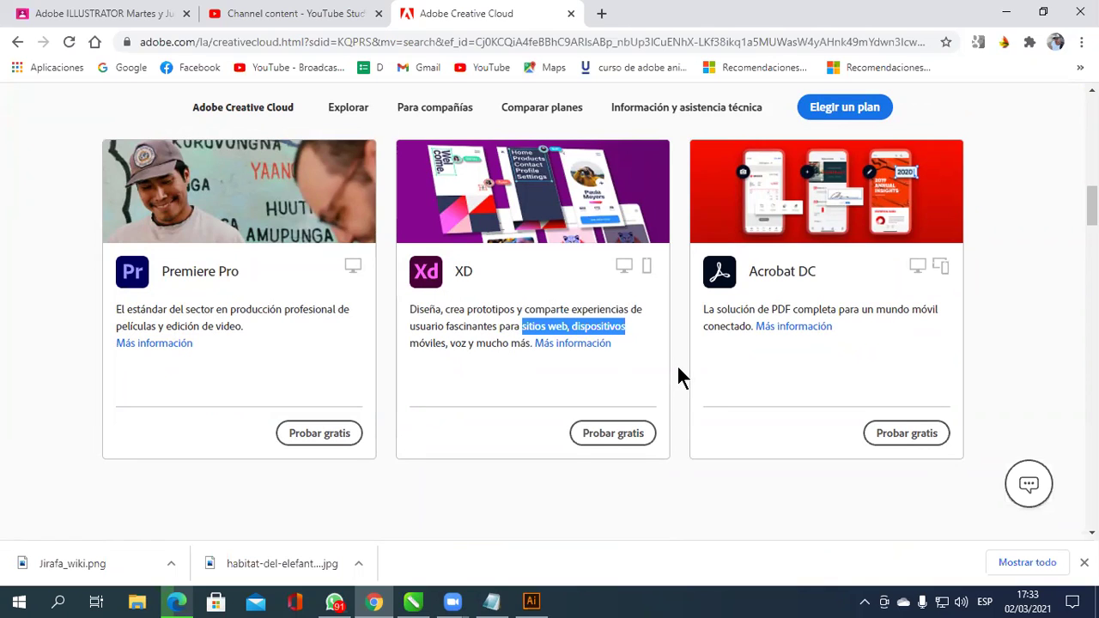
Scroll back through the product cards and open the desktop app trials catalog via Probar gratis.
{"action": "scroll", "coordinate": [676, 377], "scroll_direction": "down", "scroll_amount": 2}
{"action": "scroll", "coordinate": [676, 378], "scroll_direction": "down", "scroll_amount": 3}
{"action": "scroll", "coordinate": [678, 377], "scroll_direction": "up", "scroll_amount": 2}
{"action": "scroll", "coordinate": [684, 366], "scroll_direction": "down", "scroll_amount": 6}
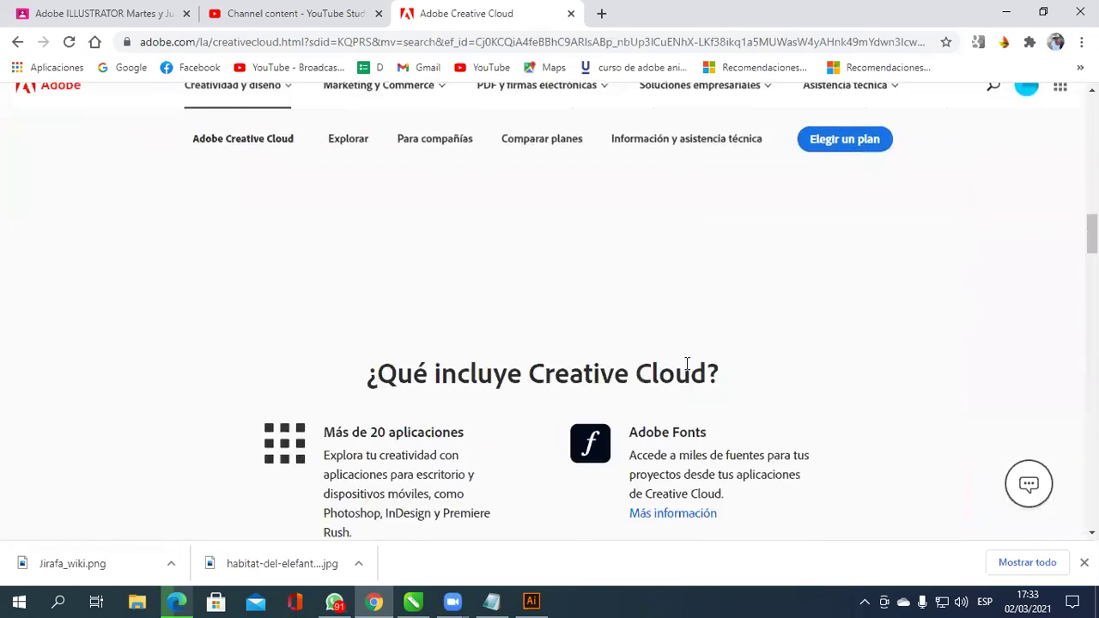
{"action": "scroll", "coordinate": [687, 364], "scroll_direction": "up", "scroll_amount": 1}
{"action": "scroll", "coordinate": [687, 363], "scroll_direction": "down", "scroll_amount": 5}
{"action": "scroll", "coordinate": [711, 382], "scroll_direction": "up", "scroll_amount": 1}
{"action": "scroll", "coordinate": [715, 379], "scroll_direction": "up", "scroll_amount": 5}
{"action": "scroll", "coordinate": [715, 378], "scroll_direction": "up", "scroll_amount": 5}
{"action": "scroll", "coordinate": [715, 375], "scroll_direction": "up", "scroll_amount": 3}
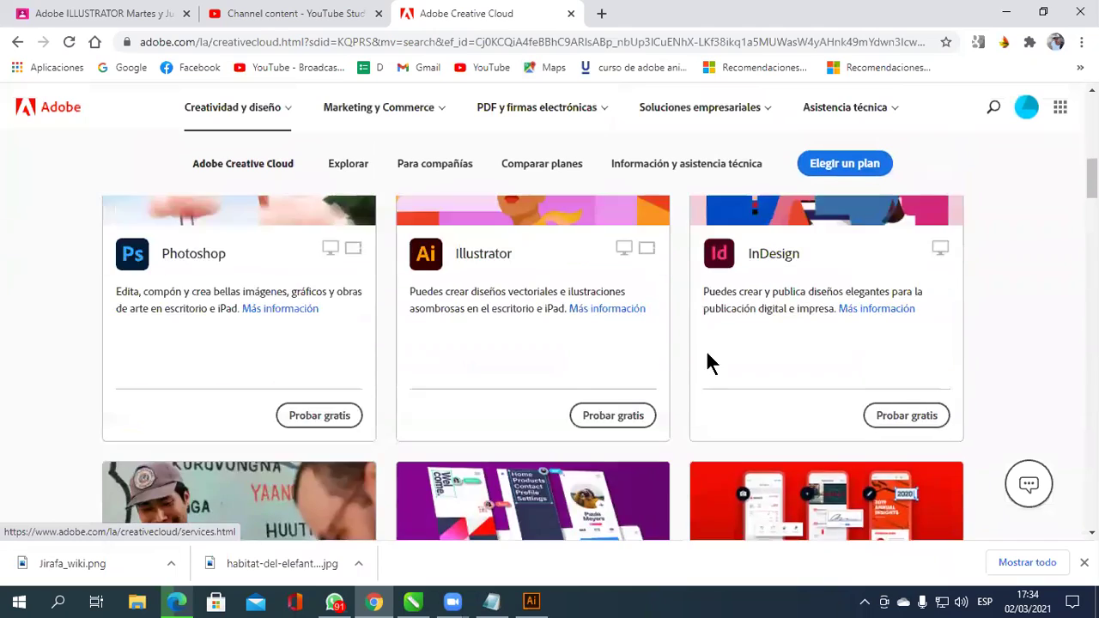
{"action": "scroll", "coordinate": [707, 363], "scroll_direction": "up", "scroll_amount": 2}
{"action": "scroll", "coordinate": [699, 336], "scroll_direction": "up", "scroll_amount": 1}
{"action": "scroll", "coordinate": [566, 245], "scroll_direction": "up", "scroll_amount": 3}
{"action": "scroll", "coordinate": [569, 245], "scroll_direction": "up", "scroll_amount": 3}
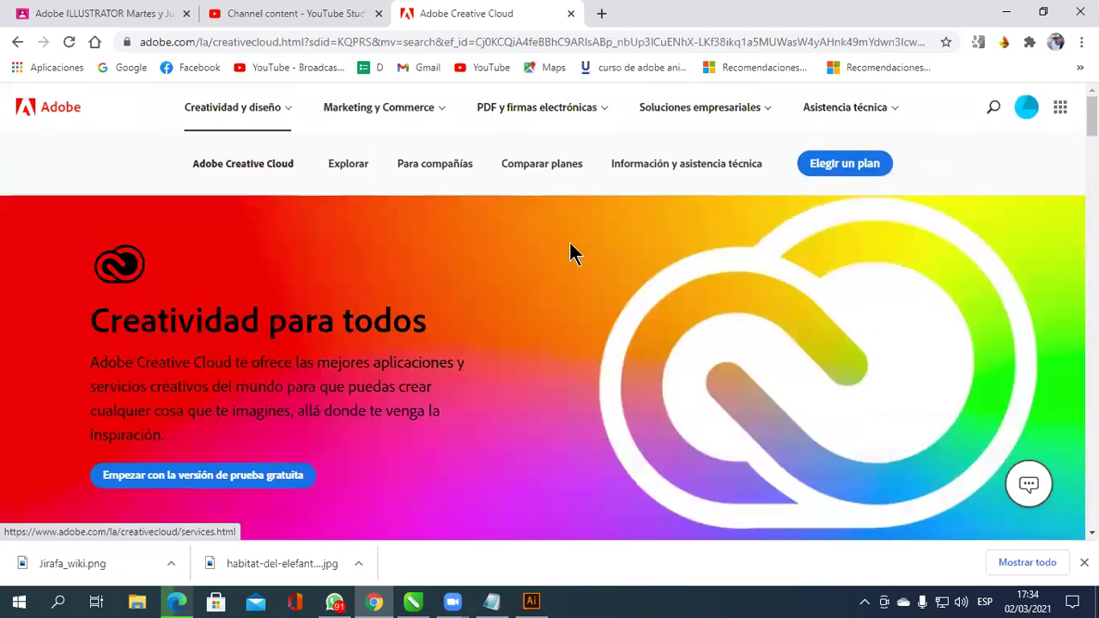
{"action": "scroll", "coordinate": [571, 249], "scroll_direction": "down", "scroll_amount": 1}
{"action": "scroll", "coordinate": [572, 250], "scroll_direction": "down", "scroll_amount": 4}
{"action": "scroll", "coordinate": [575, 251], "scroll_direction": "down", "scroll_amount": 4}
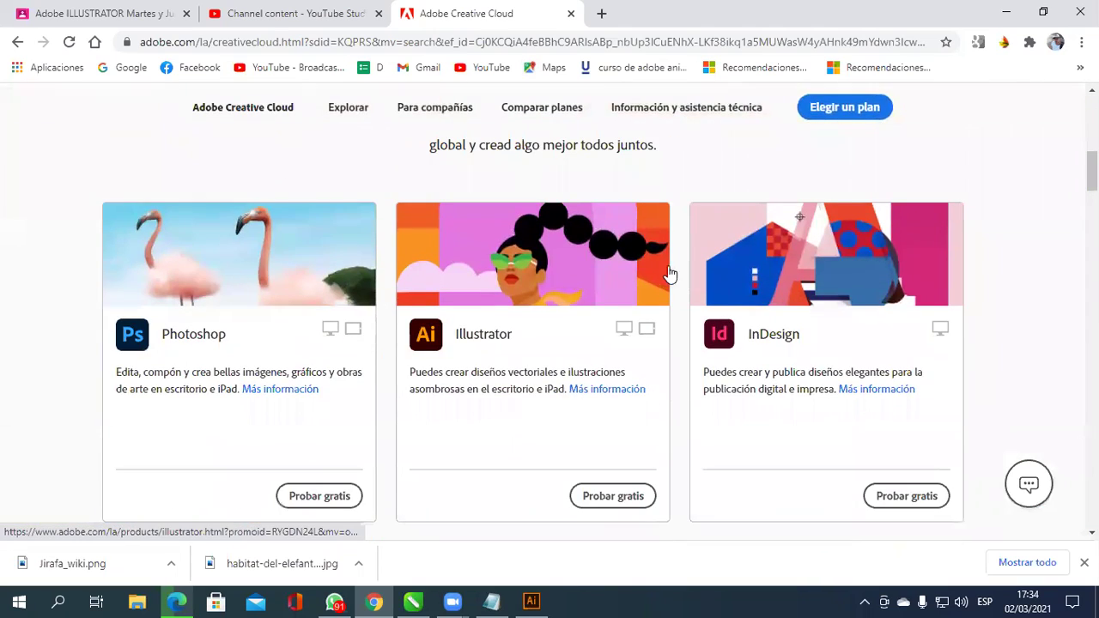
{"action": "scroll", "coordinate": [685, 320], "scroll_direction": "down", "scroll_amount": 3}
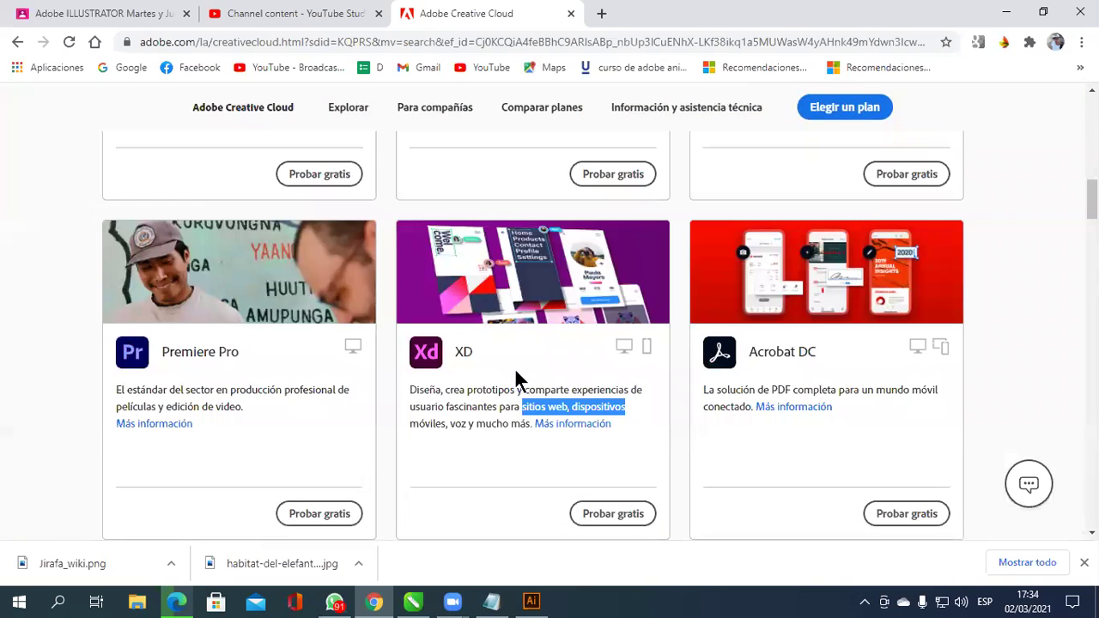
{"action": "scroll", "coordinate": [334, 337], "scroll_direction": "up", "scroll_amount": 3}
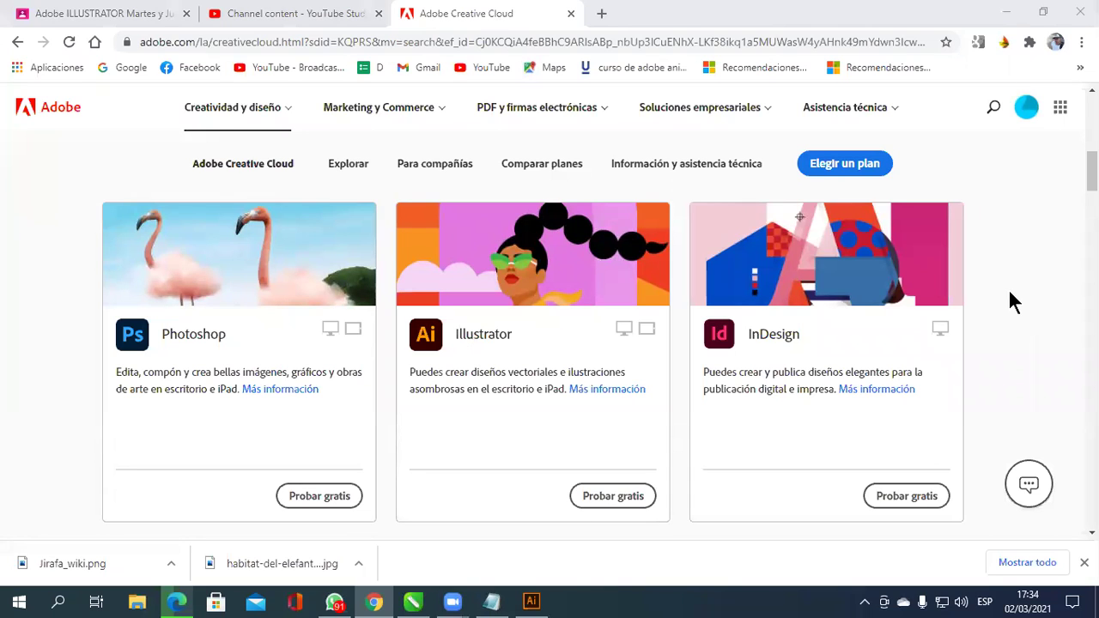
{"action": "left_click", "coordinate": [895, 500]}
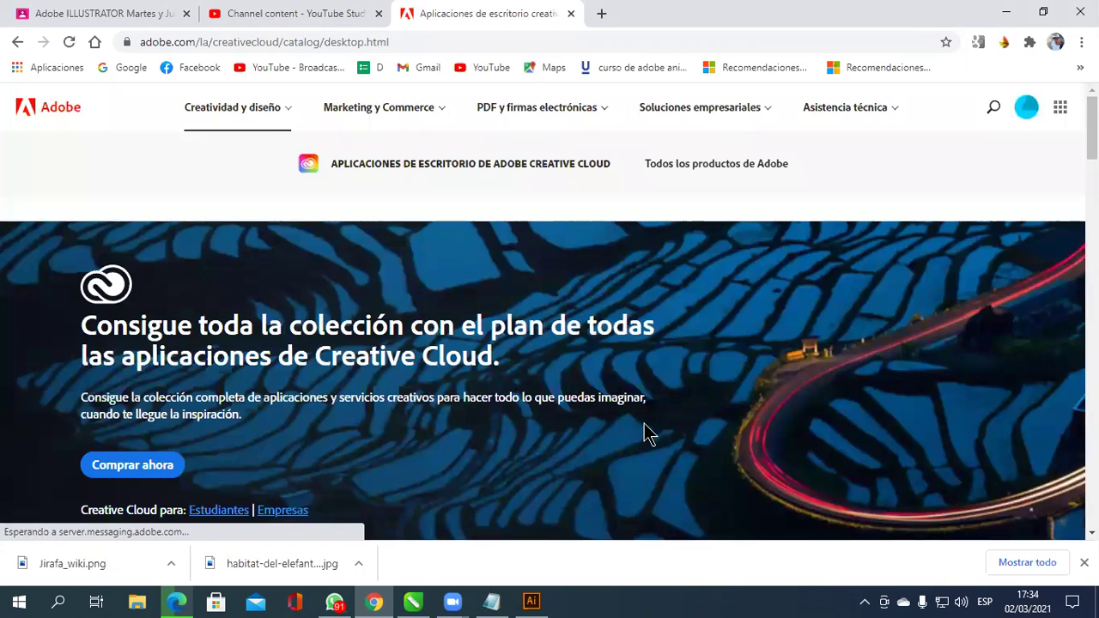
Request the Photoshop trial download, cancel the desktop-app prompt, and close that tab.
{"action": "scroll", "coordinate": [644, 434], "scroll_direction": "down", "scroll_amount": 2}
{"action": "scroll", "coordinate": [642, 433], "scroll_direction": "down", "scroll_amount": 1}
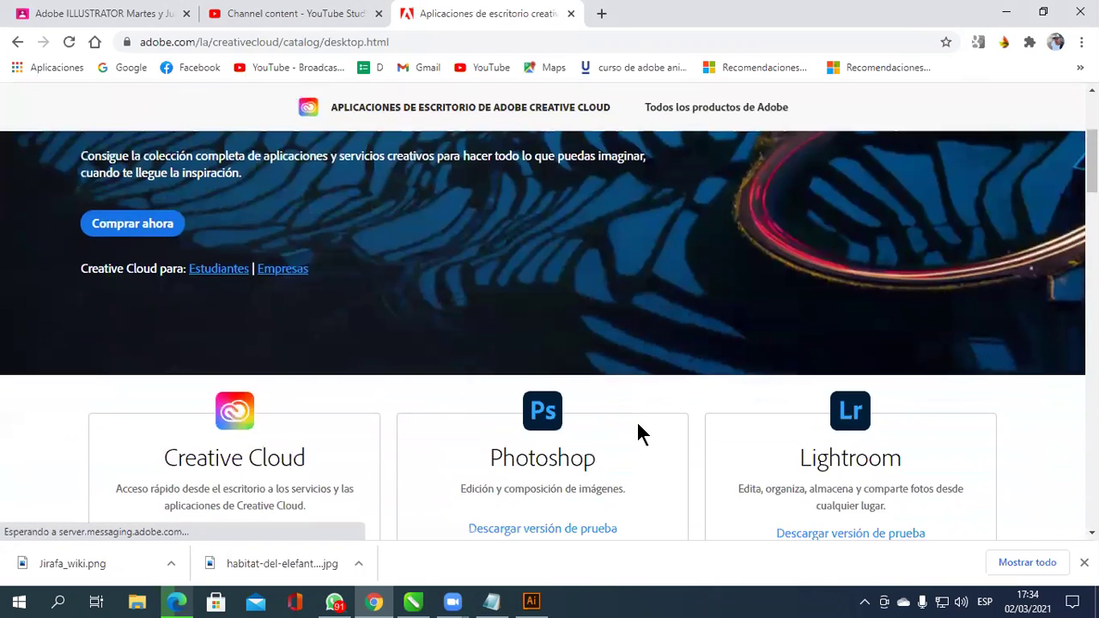
{"action": "scroll", "coordinate": [640, 433], "scroll_direction": "down", "scroll_amount": 2}
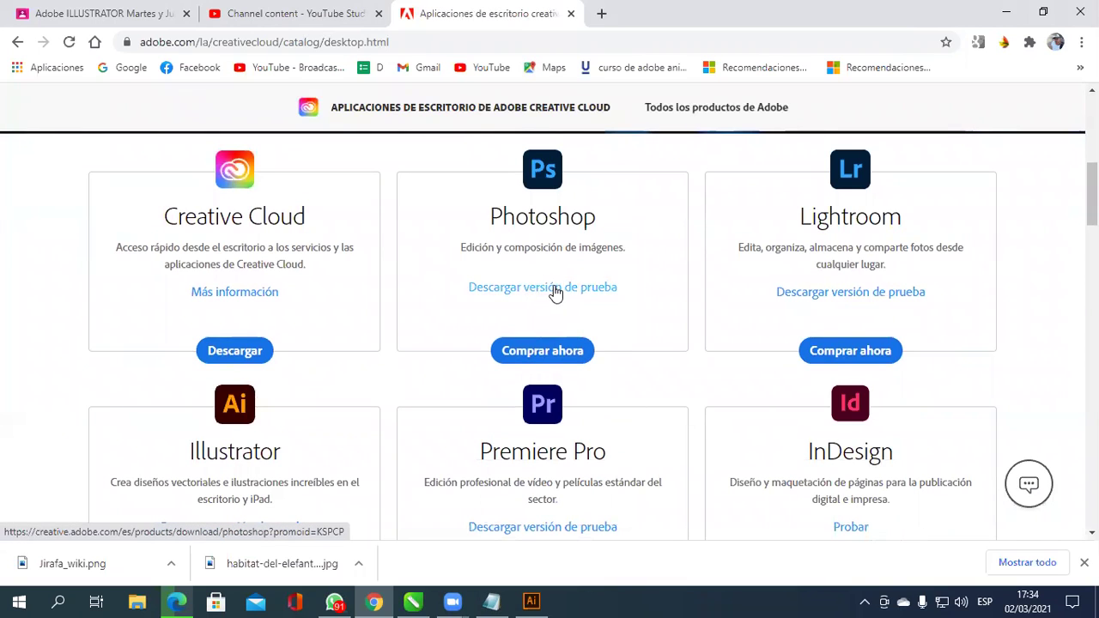
{"action": "left_click", "coordinate": [556, 292]}
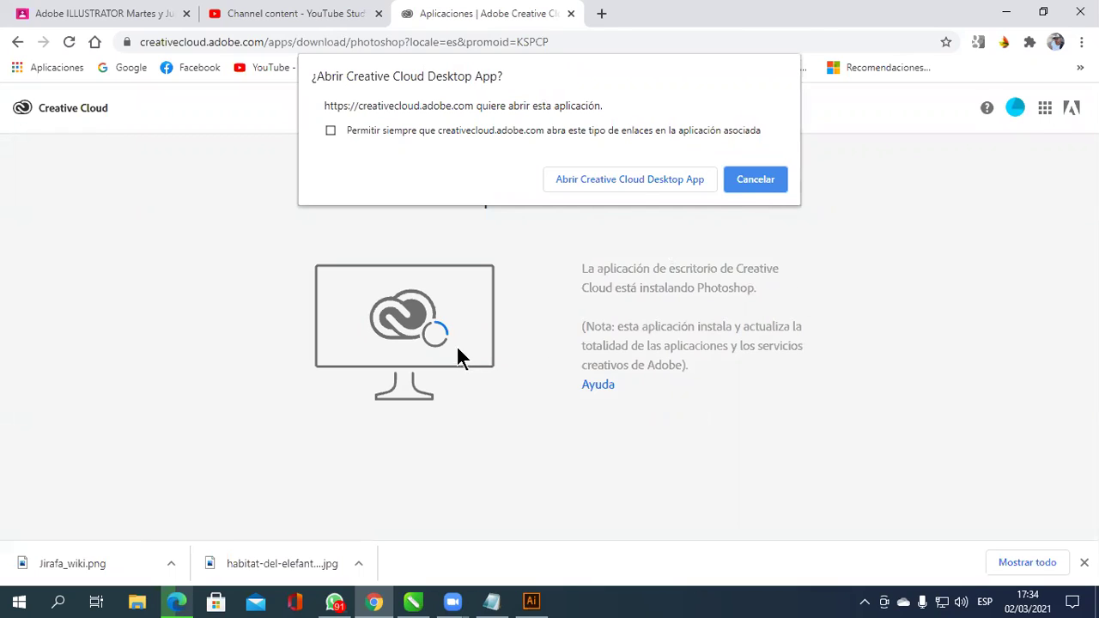
{"action": "left_click", "coordinate": [763, 180]}
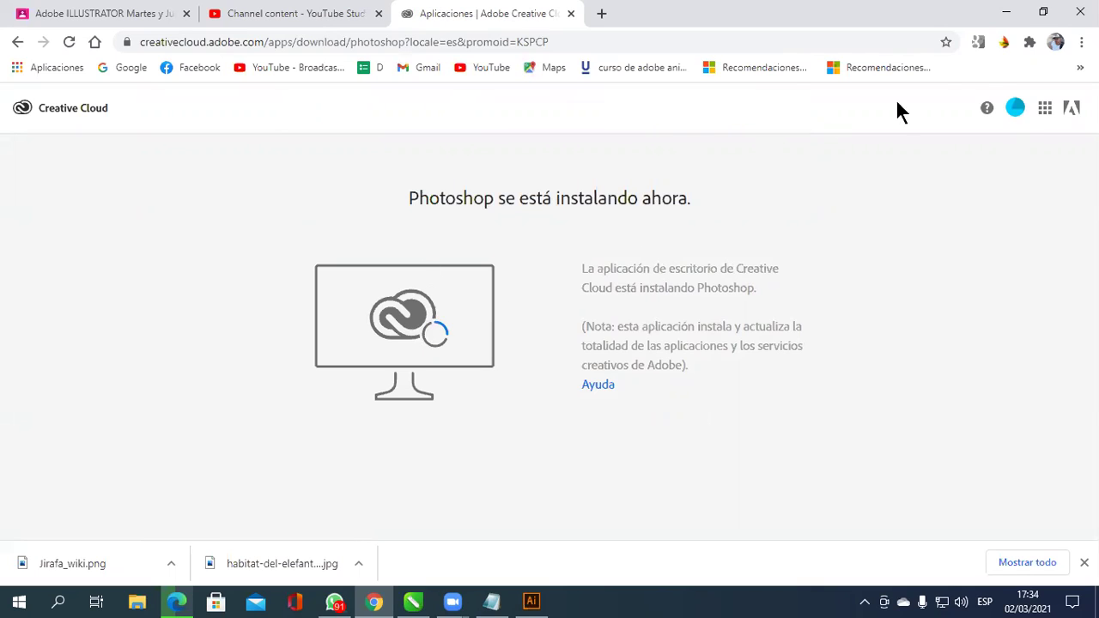
{"action": "left_click", "coordinate": [571, 14]}
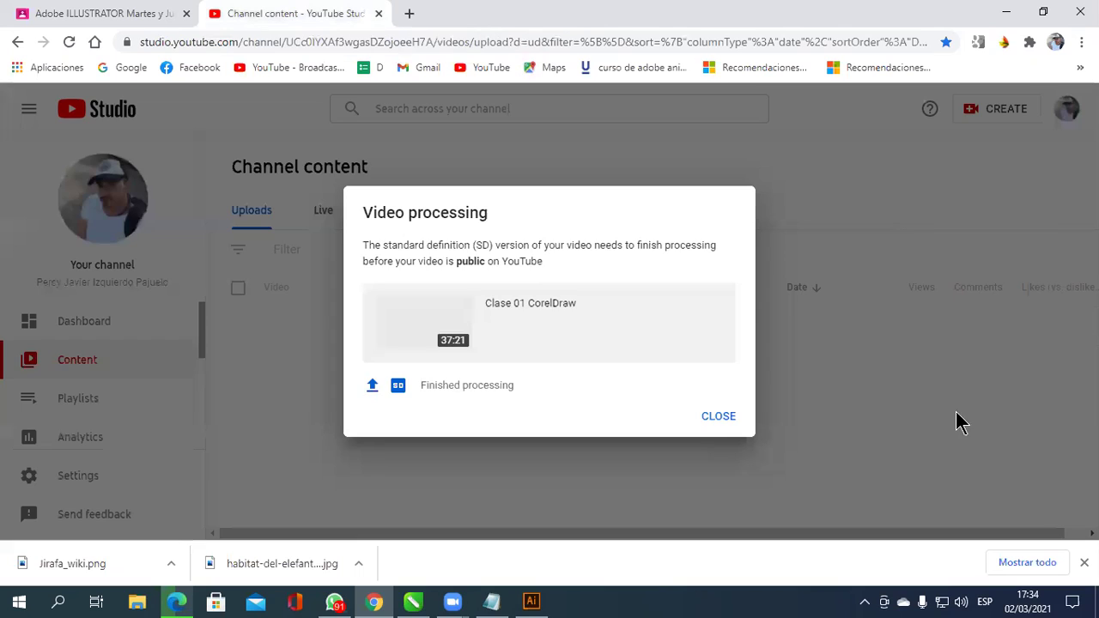
Open Creative Cloud from the system tray and scroll Todas las aplicaciones down to Prelude.
{"action": "left_click", "coordinate": [866, 600]}
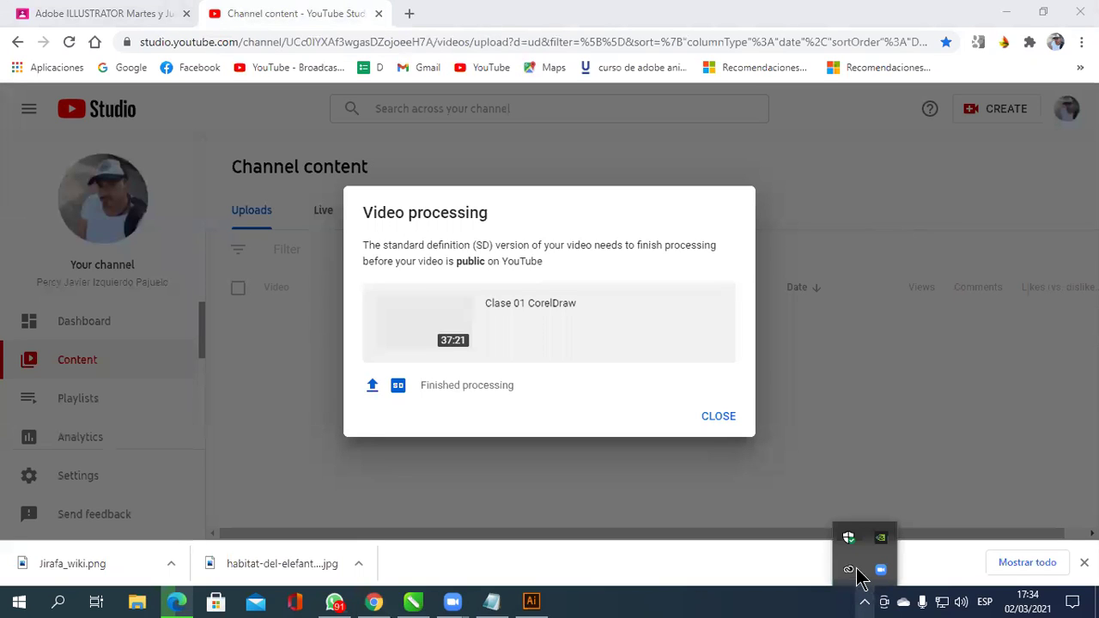
{"action": "left_click", "coordinate": [850, 569]}
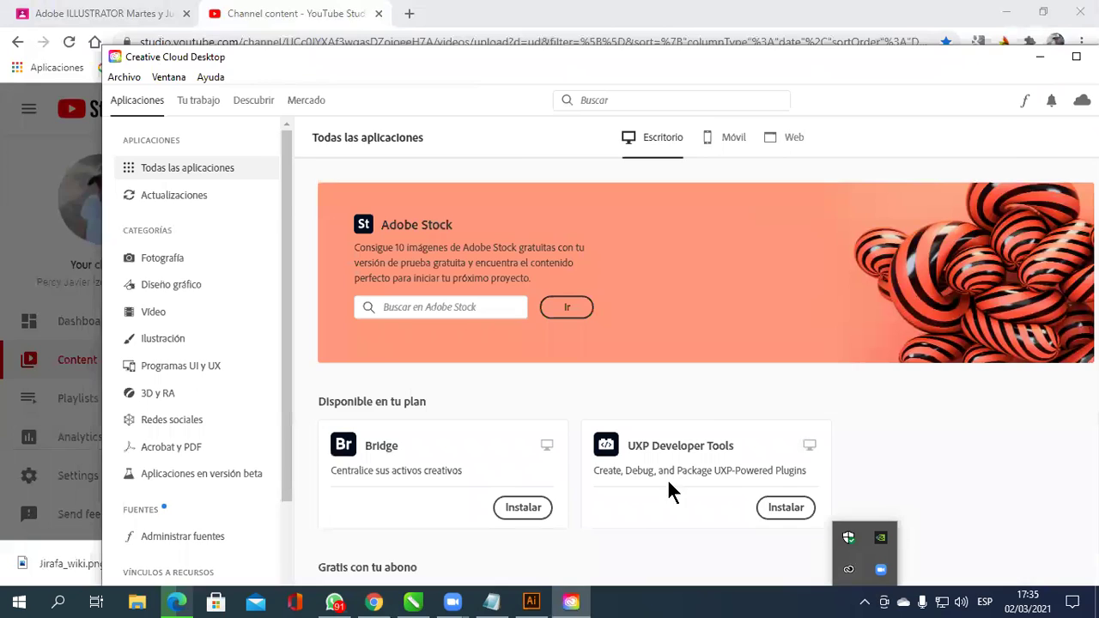
{"action": "scroll", "coordinate": [668, 481], "scroll_direction": "down", "scroll_amount": 1}
{"action": "scroll", "coordinate": [692, 456], "scroll_direction": "down", "scroll_amount": 3}
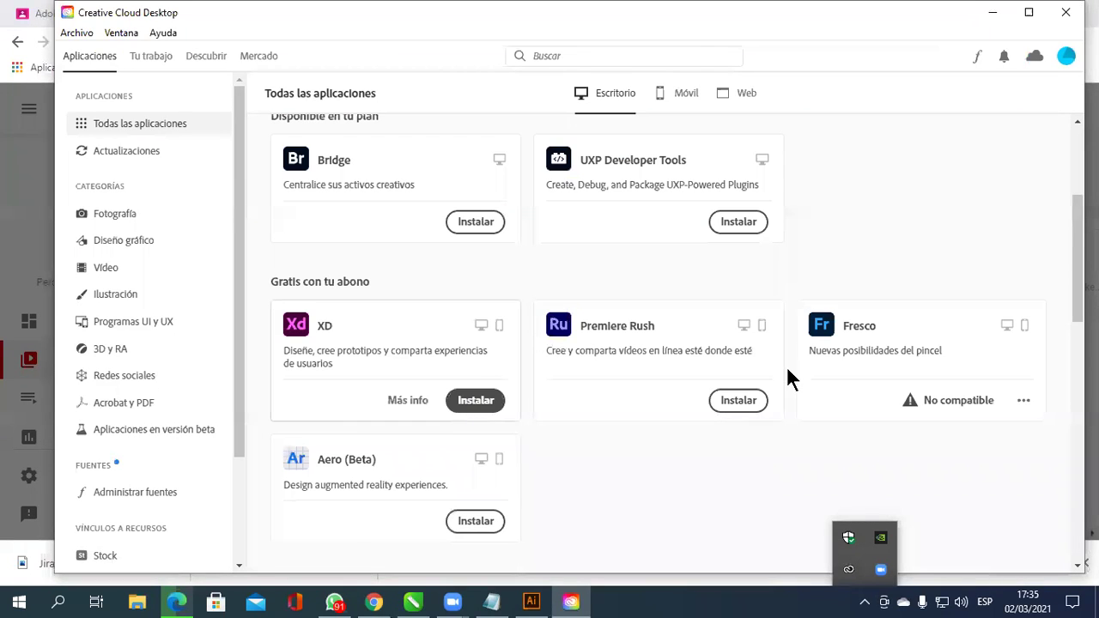
{"action": "scroll", "coordinate": [788, 367], "scroll_direction": "down", "scroll_amount": 2}
{"action": "scroll", "coordinate": [601, 395], "scroll_direction": "down", "scroll_amount": 2}
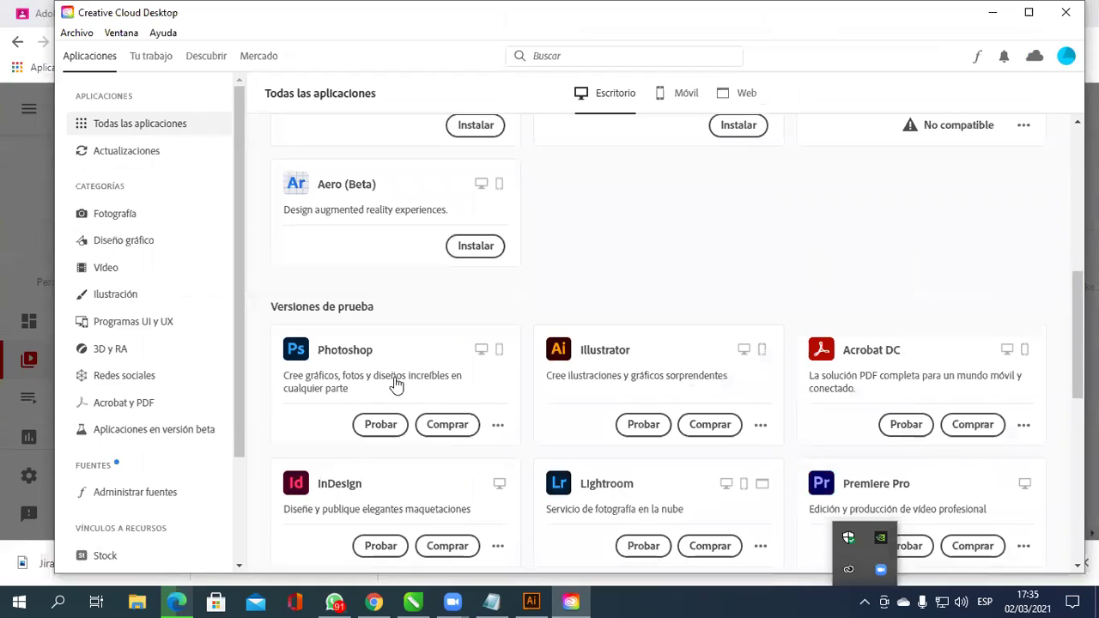
{"action": "scroll", "coordinate": [411, 385], "scroll_direction": "down", "scroll_amount": 1}
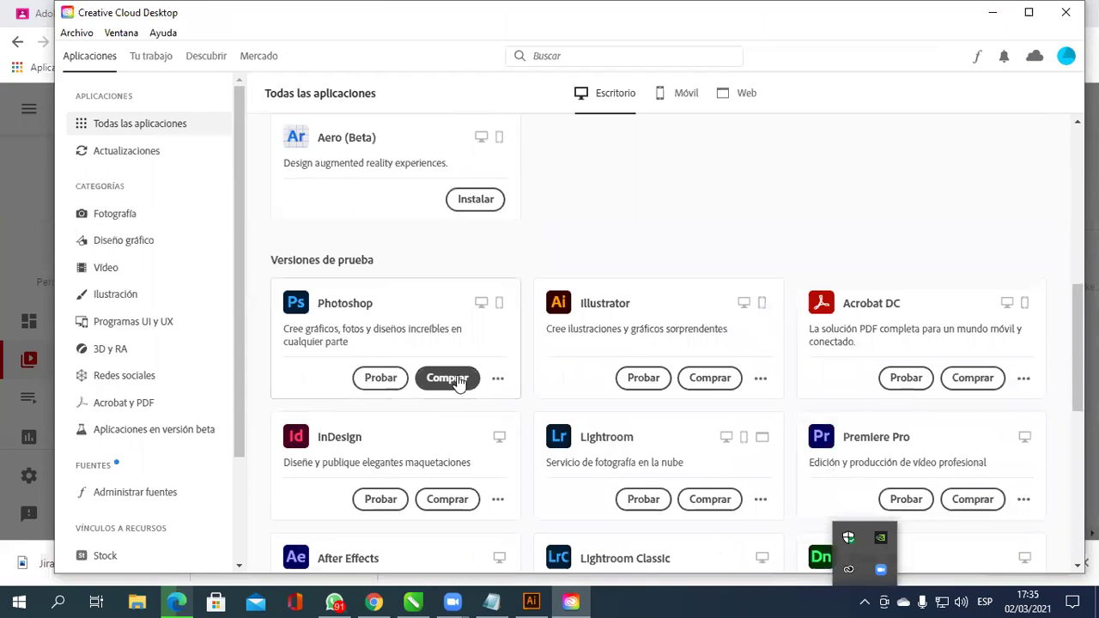
{"action": "scroll", "coordinate": [588, 369], "scroll_direction": "down", "scroll_amount": 2}
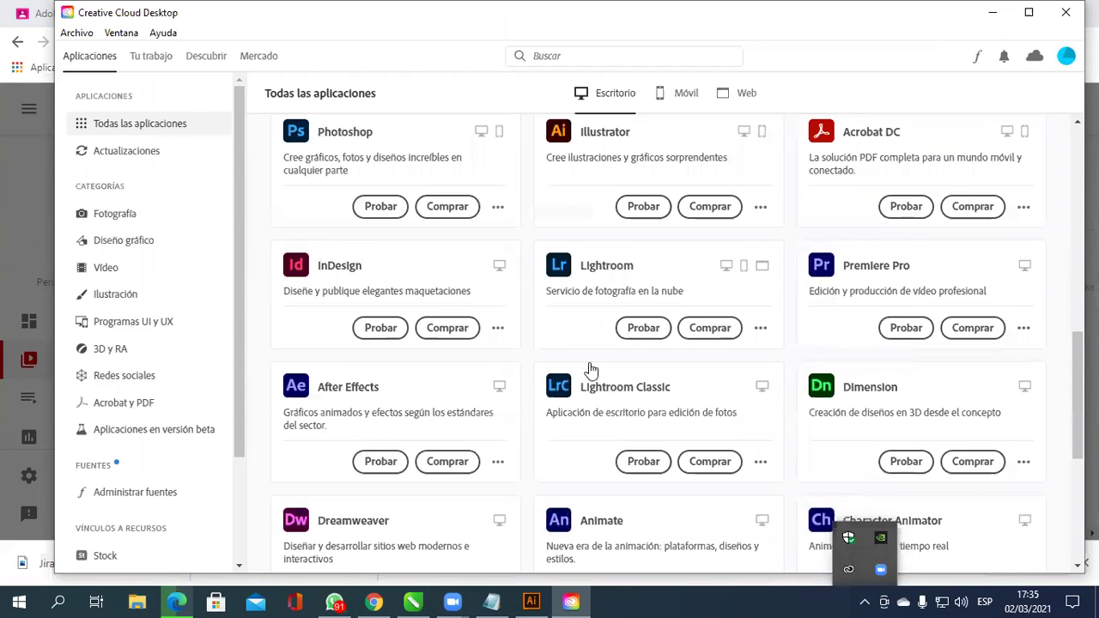
{"action": "scroll", "coordinate": [588, 369], "scroll_direction": "down", "scroll_amount": 2}
{"action": "scroll", "coordinate": [631, 391], "scroll_direction": "down", "scroll_amount": 3}
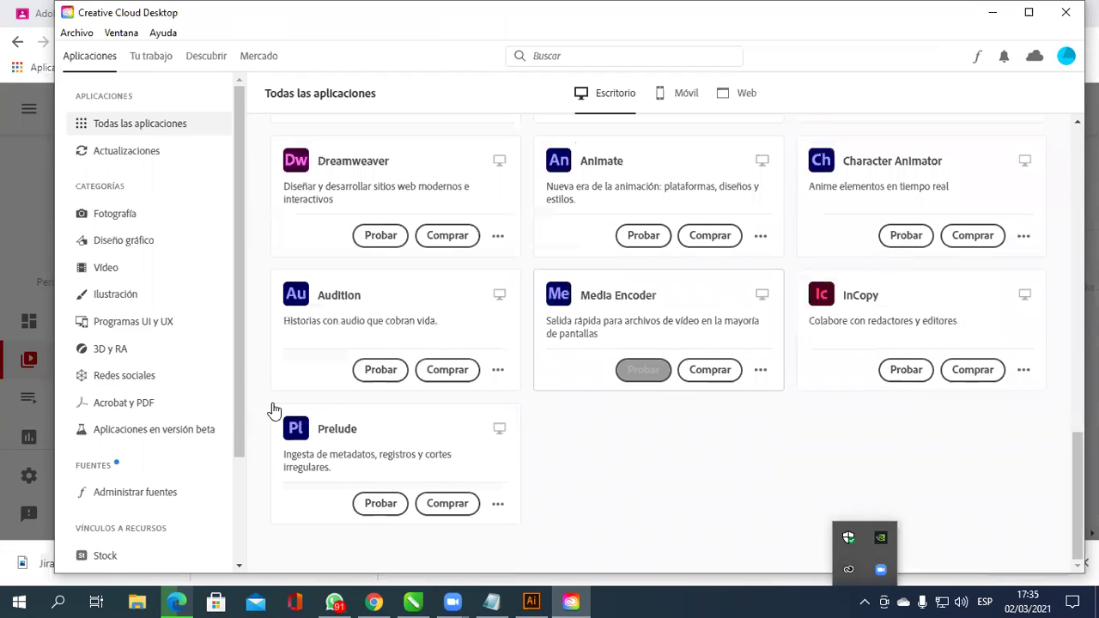
Open Administrar fuentes and step through the fonts onboarding tour until it's dismissed.
{"action": "left_click", "coordinate": [163, 498]}
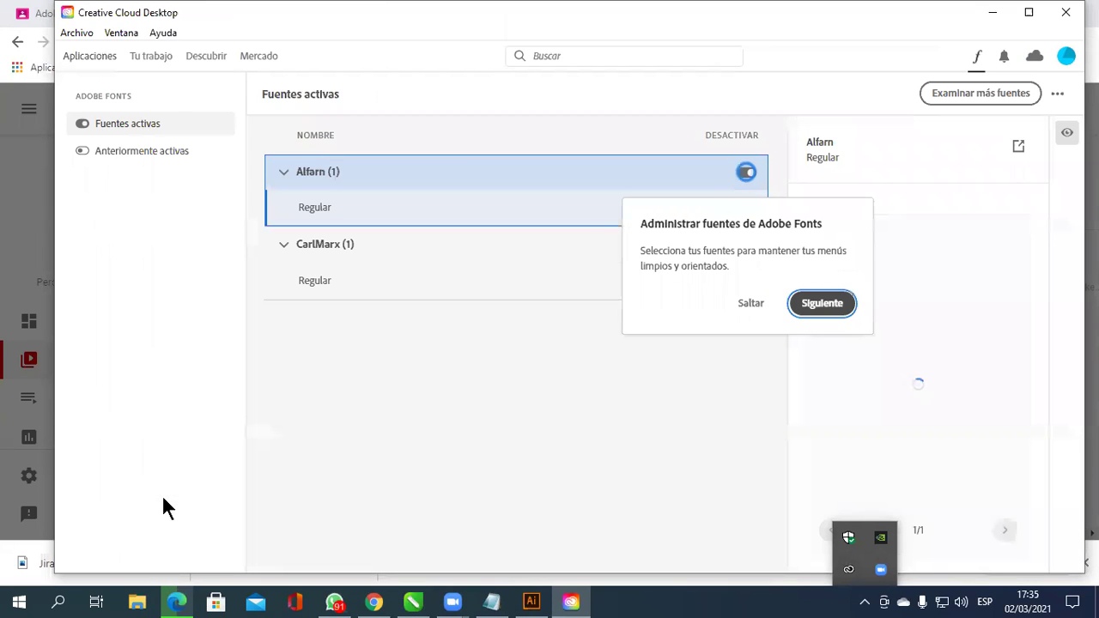
{"action": "left_click", "coordinate": [822, 303]}
{"action": "left_click", "coordinate": [257, 293]}
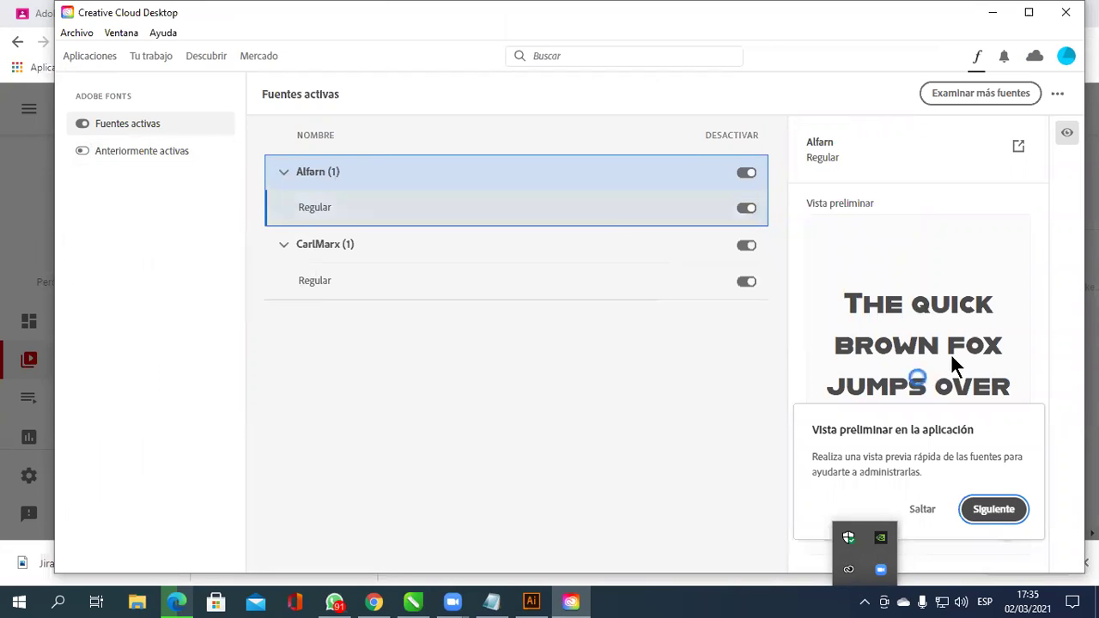
{"action": "left_click", "coordinate": [993, 508]}
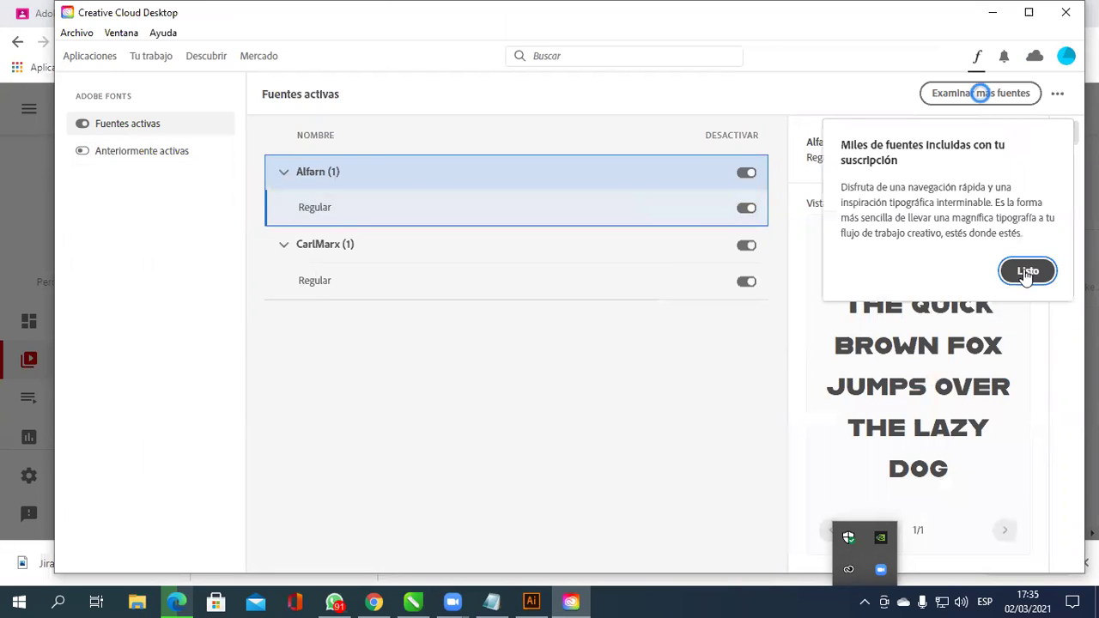
{"action": "left_click", "coordinate": [973, 148]}
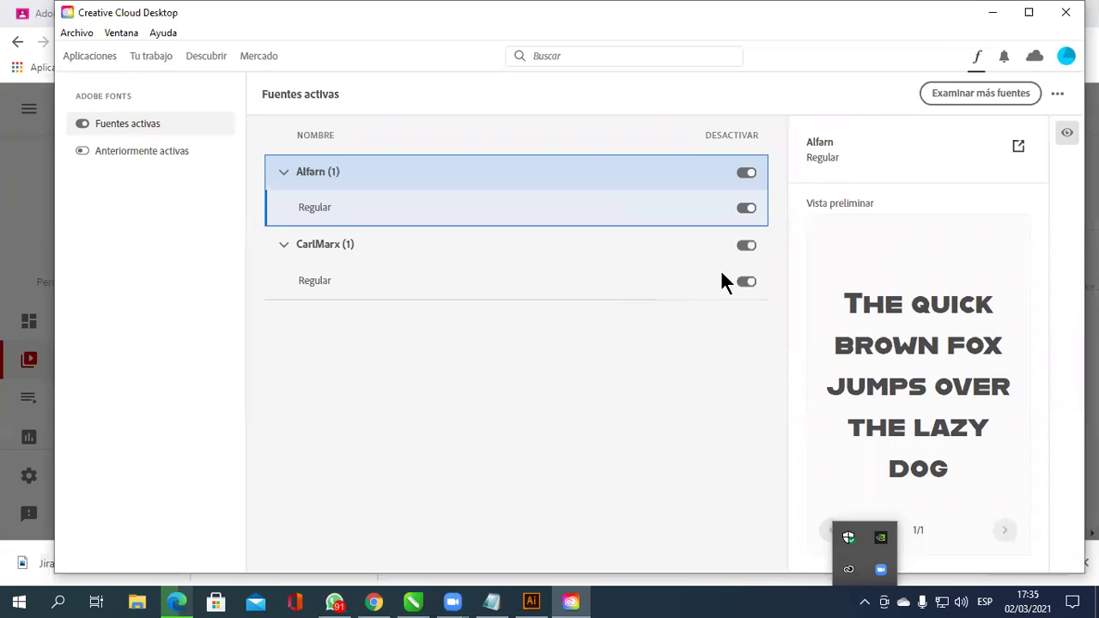
Collapse the CarlMarx and Alfarn font groups and minimize Creative Cloud.
{"action": "left_click", "coordinate": [284, 247]}
{"action": "left_click", "coordinate": [284, 171]}
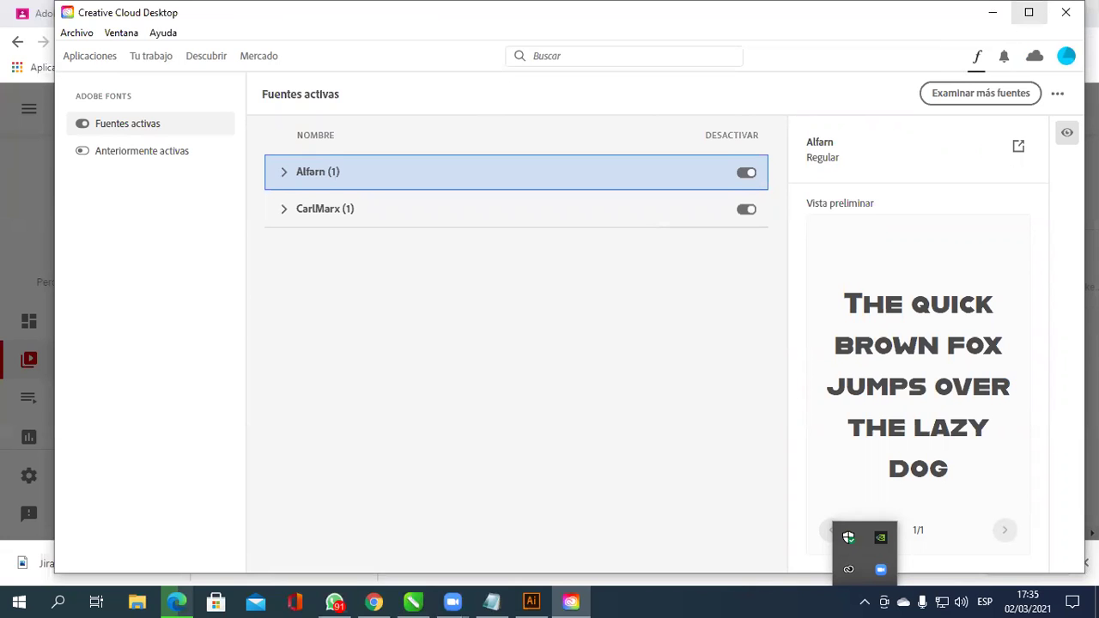
{"action": "left_click", "coordinate": [996, 16]}
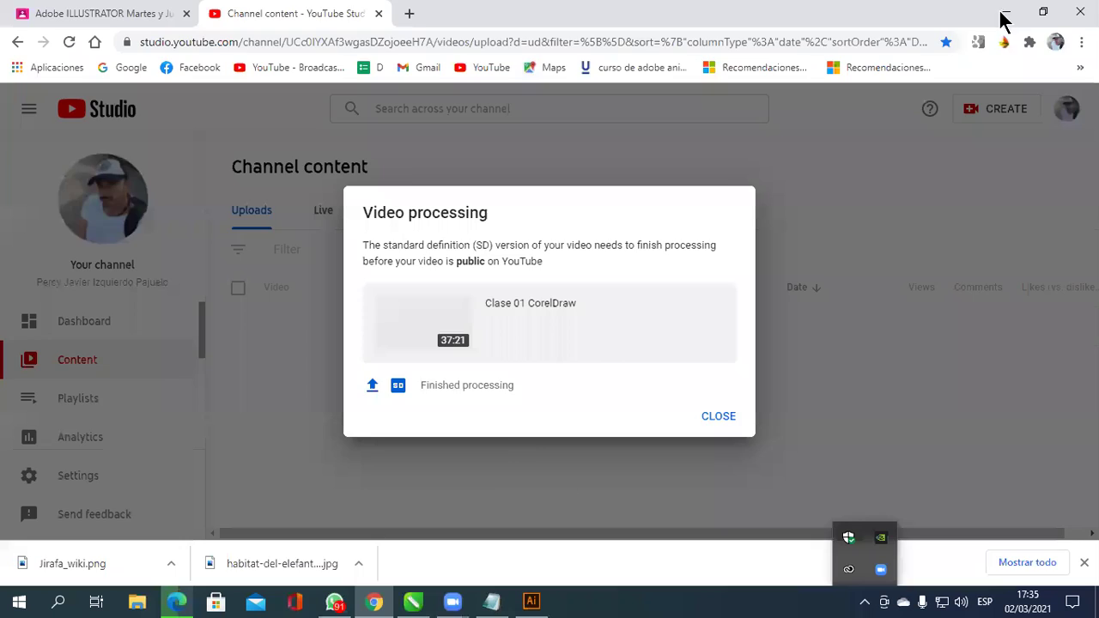
Minimize Chrome and bring up Illustrator's Home screen with new-document presets.
{"action": "left_click", "coordinate": [1003, 13]}
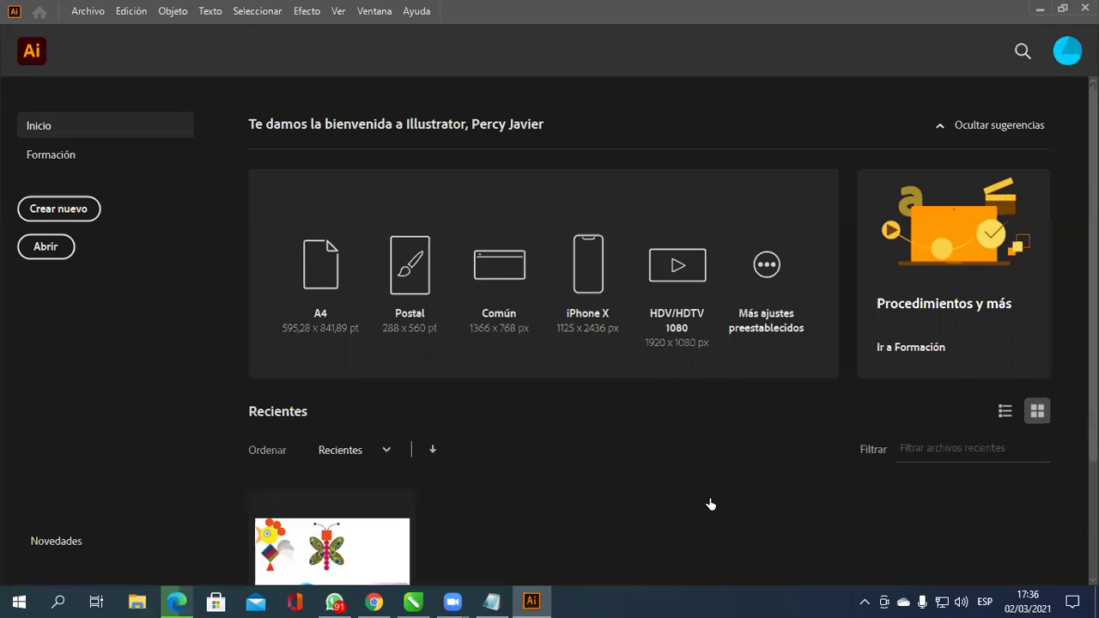
{"action": "left_click", "coordinate": [66, 215]}
Open the New Document dialog and view its Guardado and Móvil preset categories.
{"action": "left_click", "coordinate": [79, 210]}
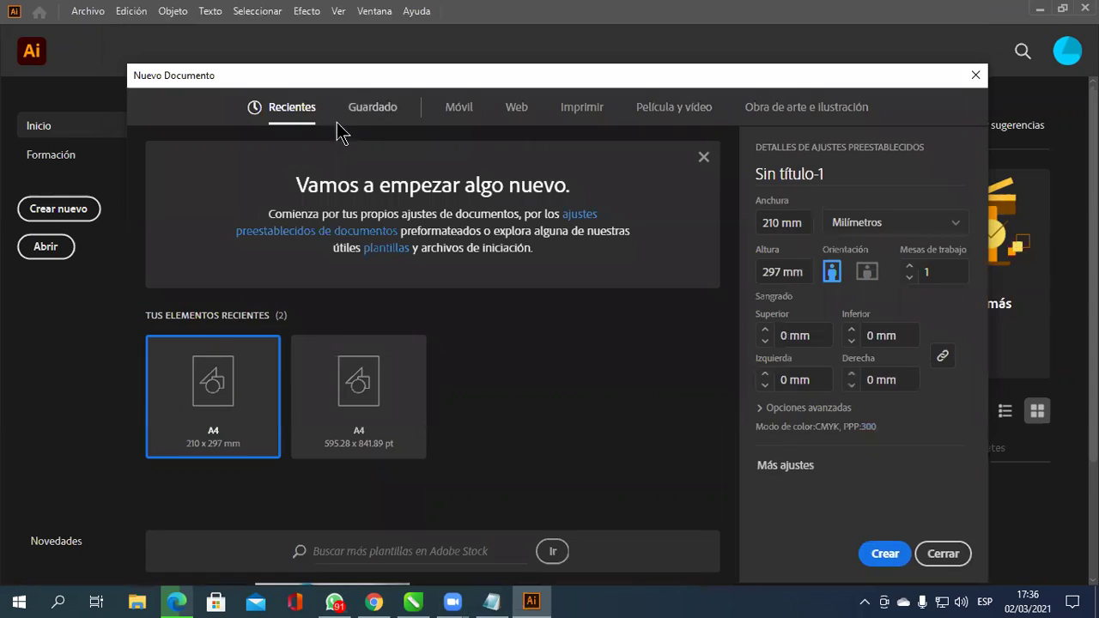
{"action": "left_click", "coordinate": [371, 108]}
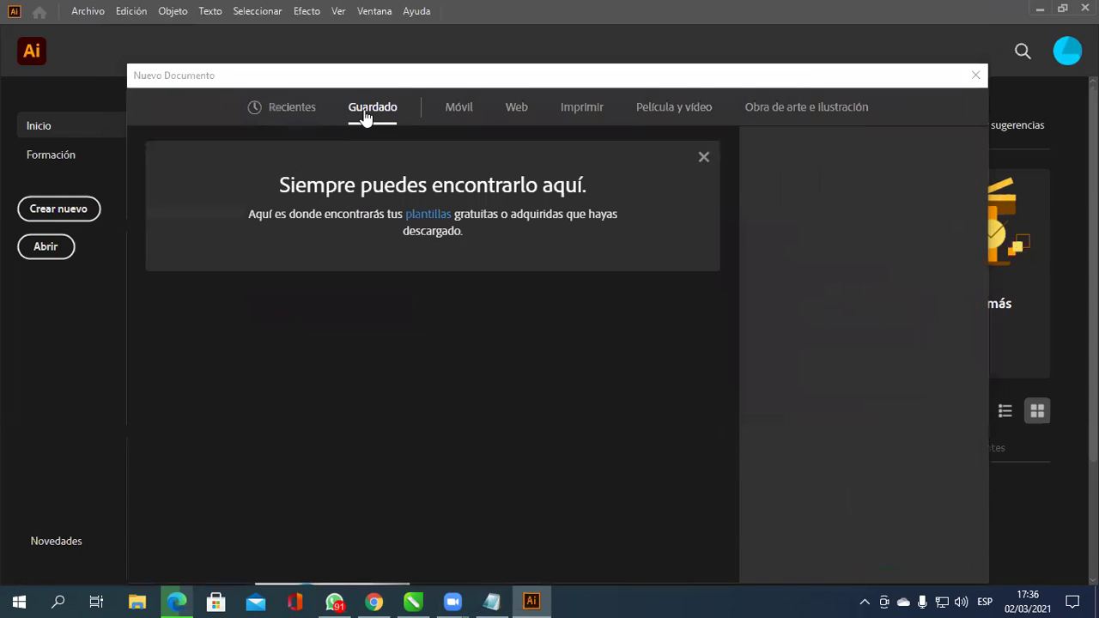
{"action": "left_click", "coordinate": [459, 109]}
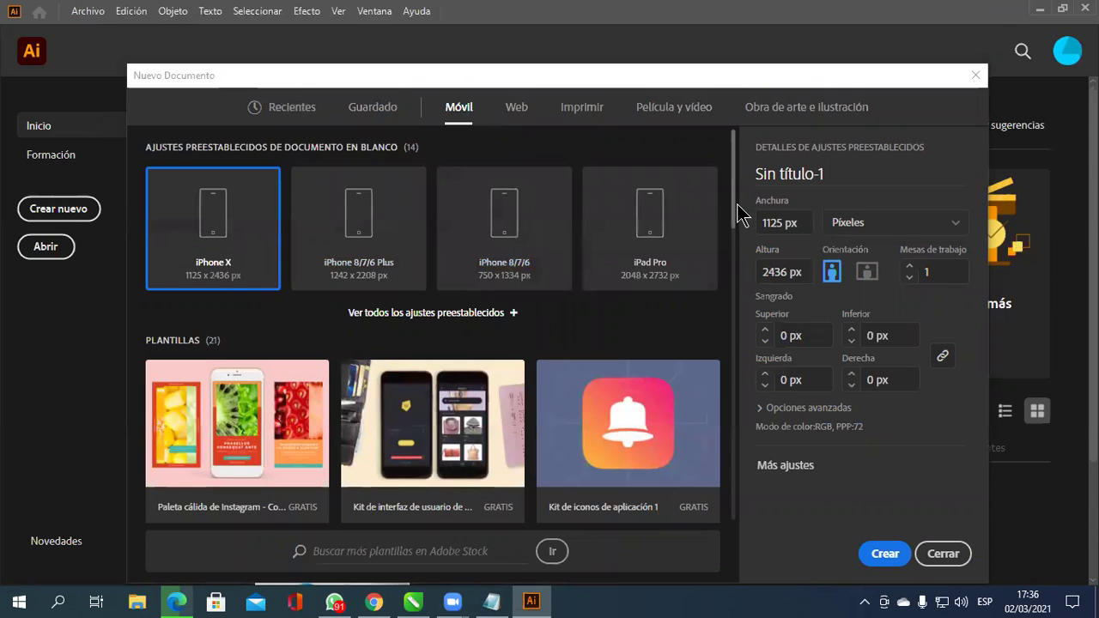
Scroll down through the free mobile templates, then back up.
{"action": "mouse_move", "coordinate": [737, 206]}
{"action": "left_mouse_down"}
{"action": "mouse_move", "coordinate": [748, 306]}
{"action": "mouse_move", "coordinate": [741, 542]}
{"action": "mouse_move", "coordinate": [716, 328]}
{"action": "mouse_move", "coordinate": [719, 189]}
{"action": "left_mouse_up"}
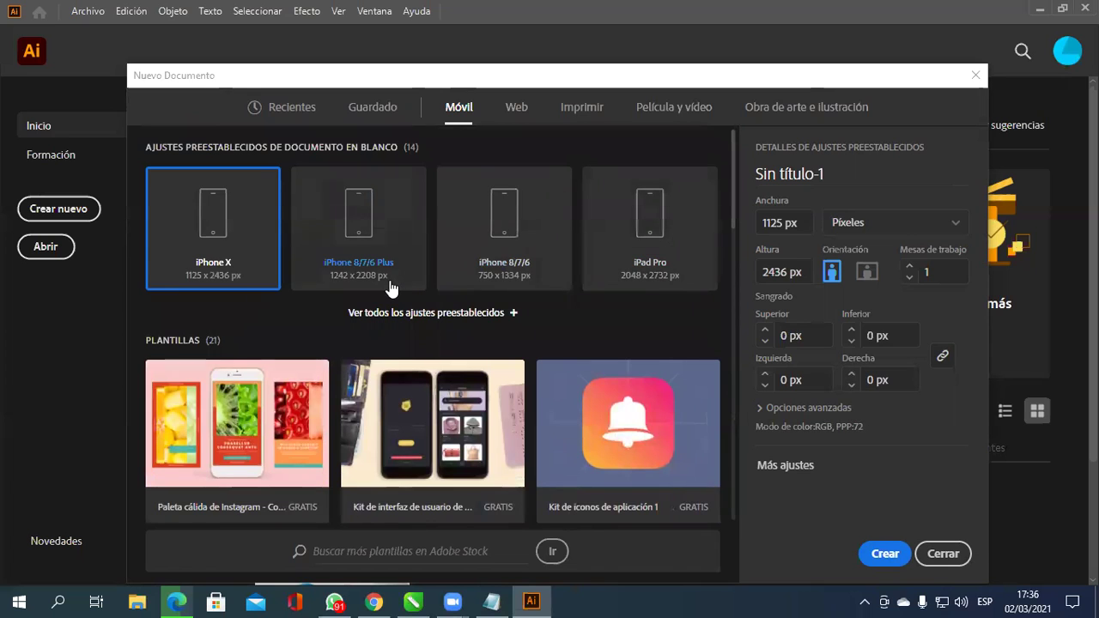
{"action": "scroll", "coordinate": [435, 400], "scroll_direction": "down", "scroll_amount": 2}
{"action": "scroll", "coordinate": [435, 399], "scroll_direction": "down", "scroll_amount": 2}
{"action": "scroll", "coordinate": [437, 408], "scroll_direction": "down", "scroll_amount": 2}
{"action": "scroll", "coordinate": [442, 416], "scroll_direction": "down", "scroll_amount": 2}
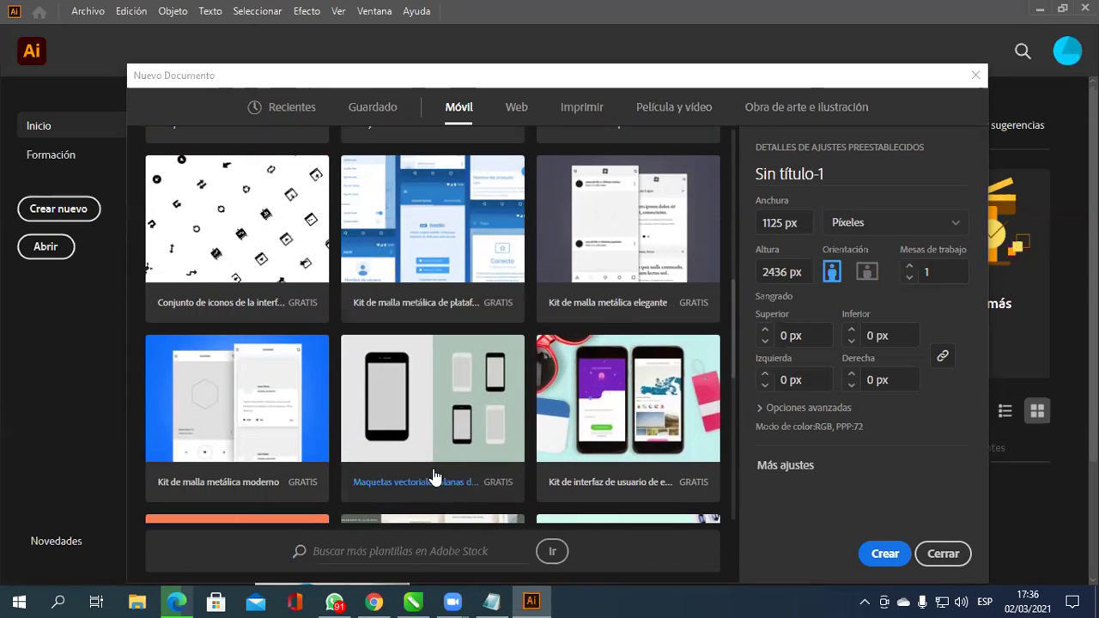
{"action": "scroll", "coordinate": [592, 410], "scroll_direction": "down", "scroll_amount": 1}
{"action": "scroll", "coordinate": [595, 407], "scroll_direction": "down", "scroll_amount": 2}
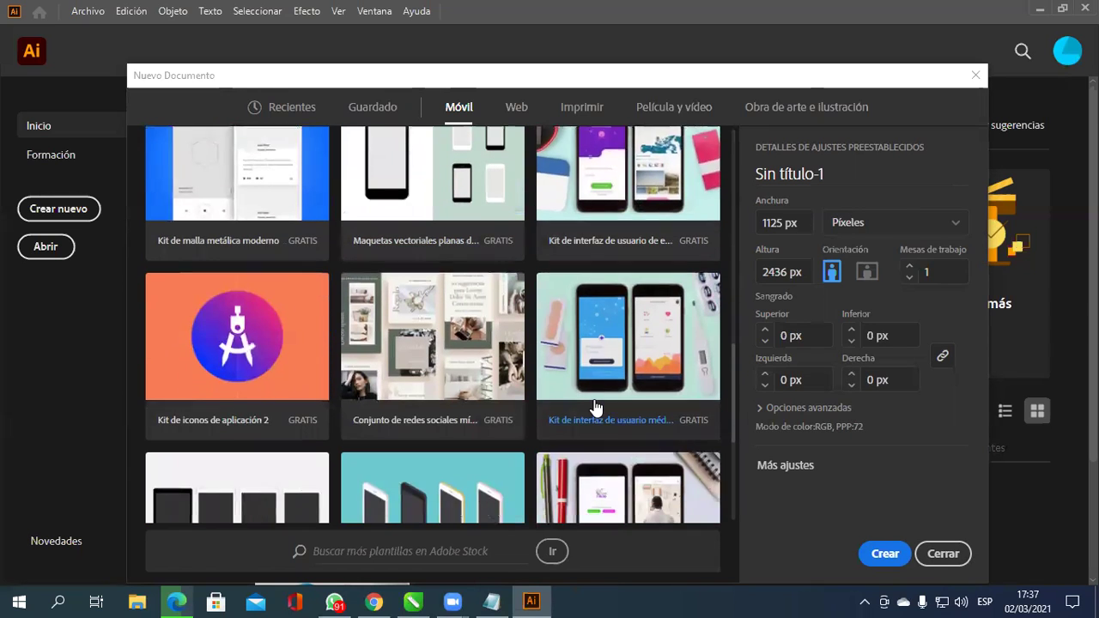
{"action": "scroll", "coordinate": [595, 407], "scroll_direction": "down", "scroll_amount": 1}
{"action": "scroll", "coordinate": [596, 407], "scroll_direction": "down", "scroll_amount": 1}
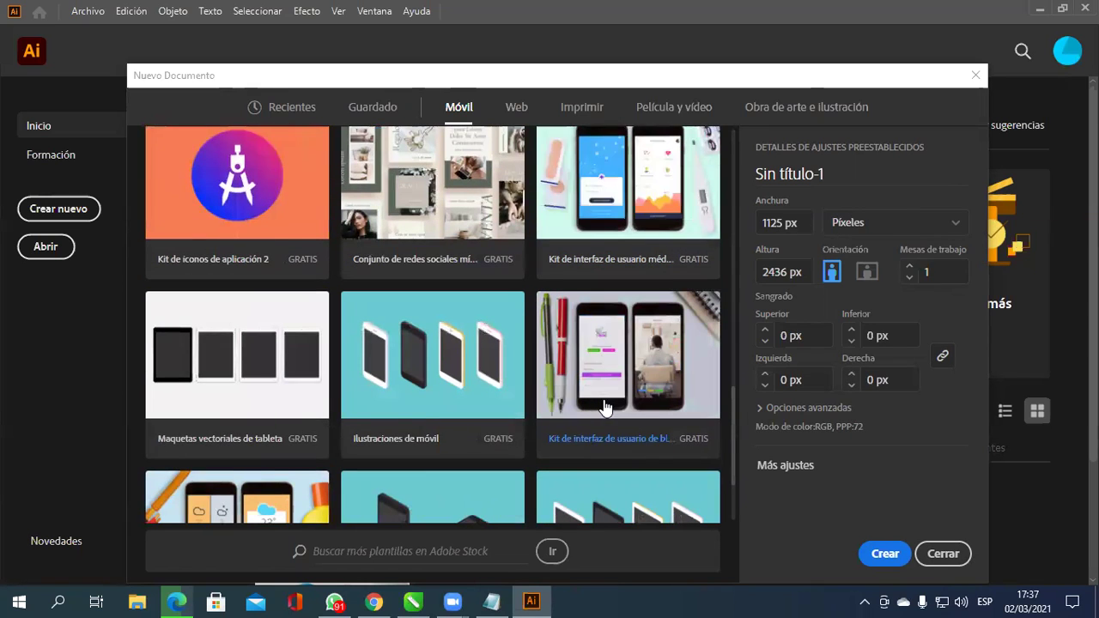
{"action": "scroll", "coordinate": [595, 407], "scroll_direction": "down", "scroll_amount": 2}
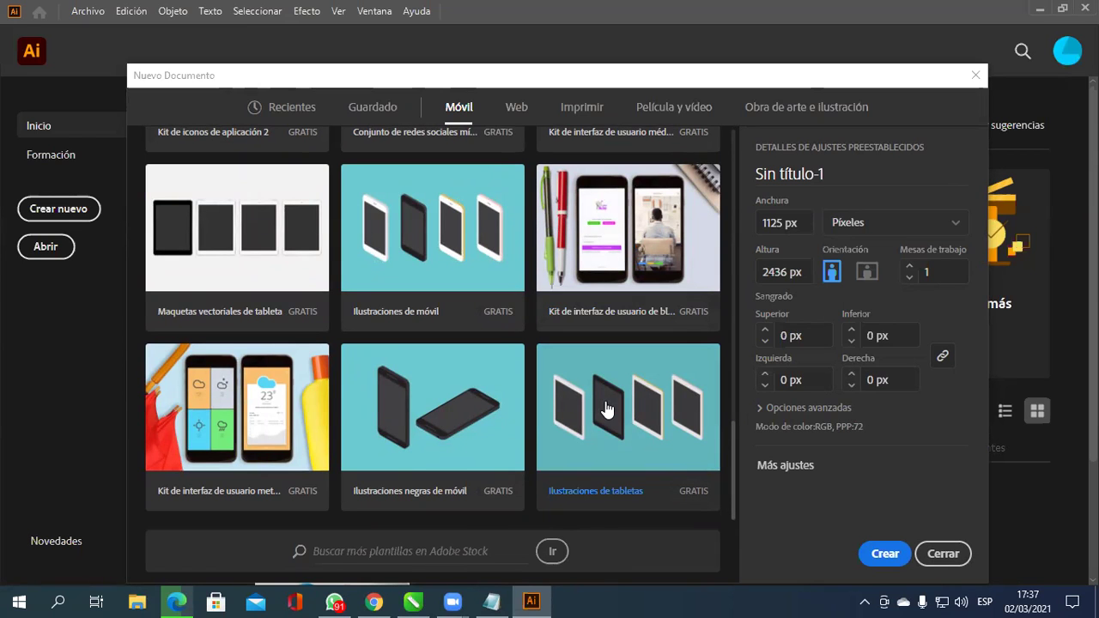
{"action": "scroll", "coordinate": [606, 410], "scroll_direction": "up", "scroll_amount": 2}
{"action": "scroll", "coordinate": [629, 389], "scroll_direction": "up", "scroll_amount": 3}
{"action": "scroll", "coordinate": [629, 393], "scroll_direction": "up", "scroll_amount": 3}
{"action": "scroll", "coordinate": [629, 393], "scroll_direction": "up", "scroll_amount": 3}
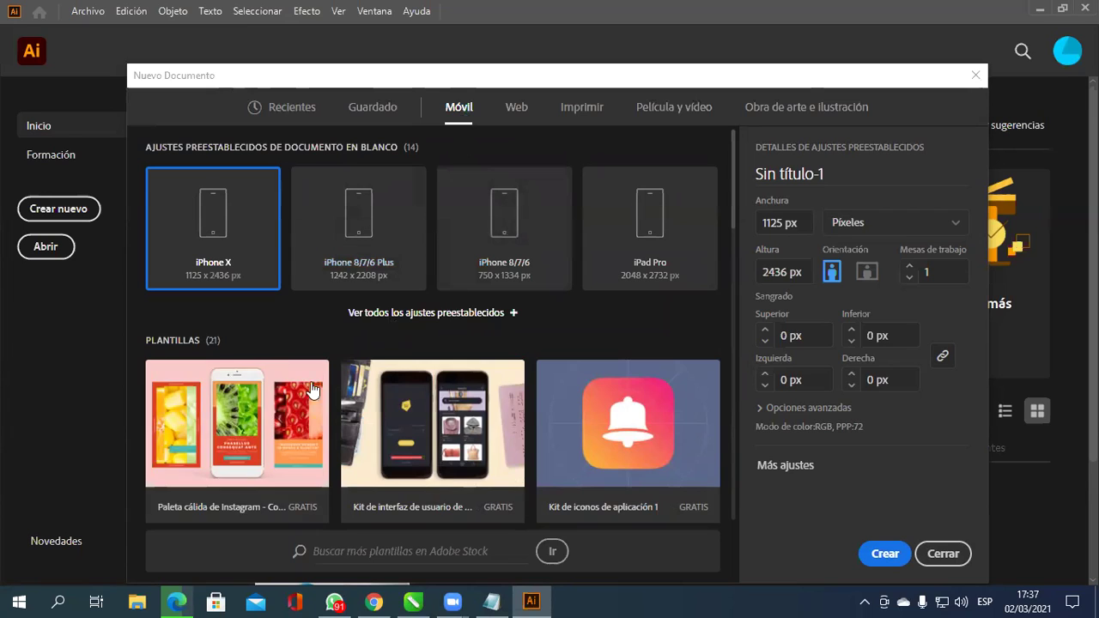
{"action": "left_click", "coordinate": [515, 112]}
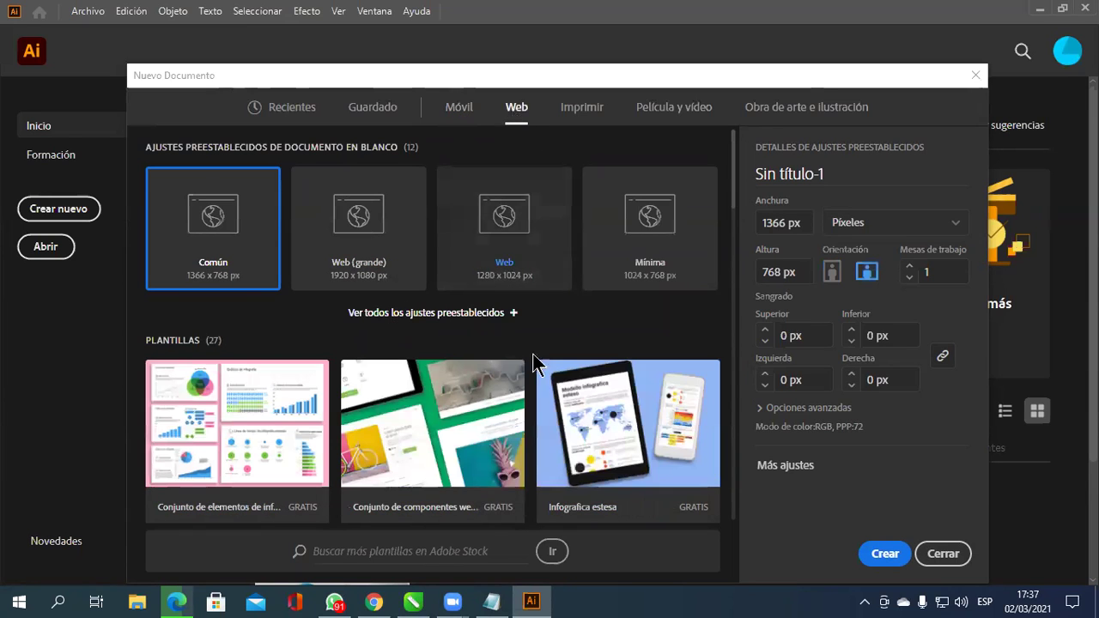
{"action": "scroll", "coordinate": [586, 472], "scroll_direction": "down", "scroll_amount": 1}
{"action": "scroll", "coordinate": [587, 472], "scroll_direction": "down", "scroll_amount": 3}
{"action": "scroll", "coordinate": [586, 472], "scroll_direction": "down", "scroll_amount": 4}
{"action": "scroll", "coordinate": [586, 472], "scroll_direction": "down", "scroll_amount": 1}
{"action": "scroll", "coordinate": [586, 472], "scroll_direction": "down", "scroll_amount": 3}
{"action": "scroll", "coordinate": [587, 473], "scroll_direction": "down", "scroll_amount": 3}
{"action": "scroll", "coordinate": [586, 473], "scroll_direction": "down", "scroll_amount": 3}
{"action": "scroll", "coordinate": [586, 468], "scroll_direction": "down", "scroll_amount": 2}
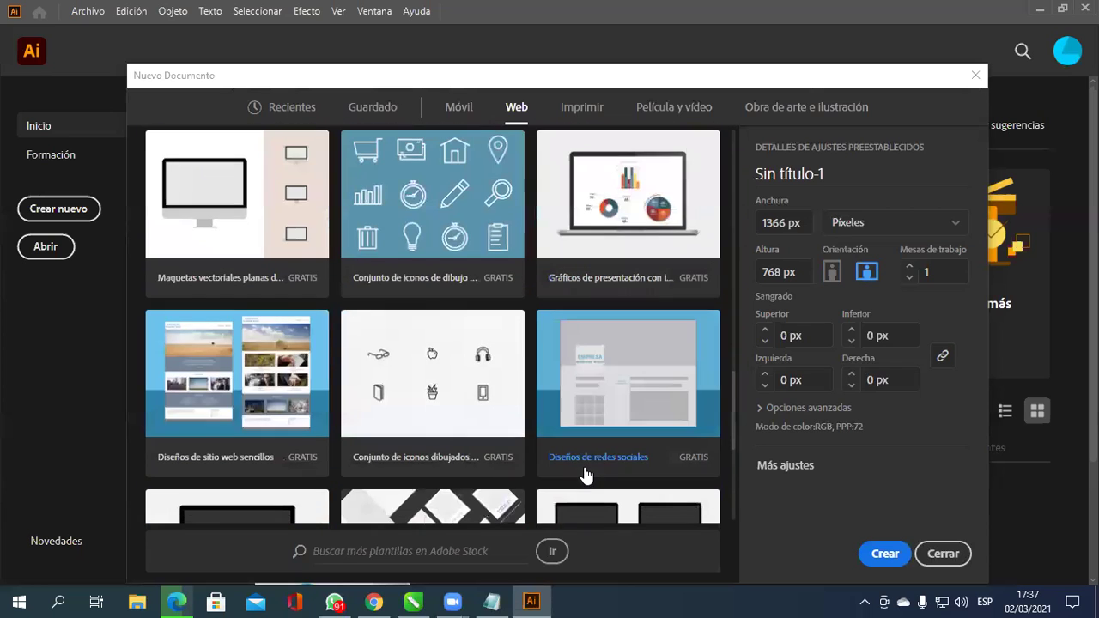
{"action": "scroll", "coordinate": [586, 464], "scroll_direction": "down", "scroll_amount": 2}
{"action": "scroll", "coordinate": [587, 463], "scroll_direction": "down", "scroll_amount": 4}
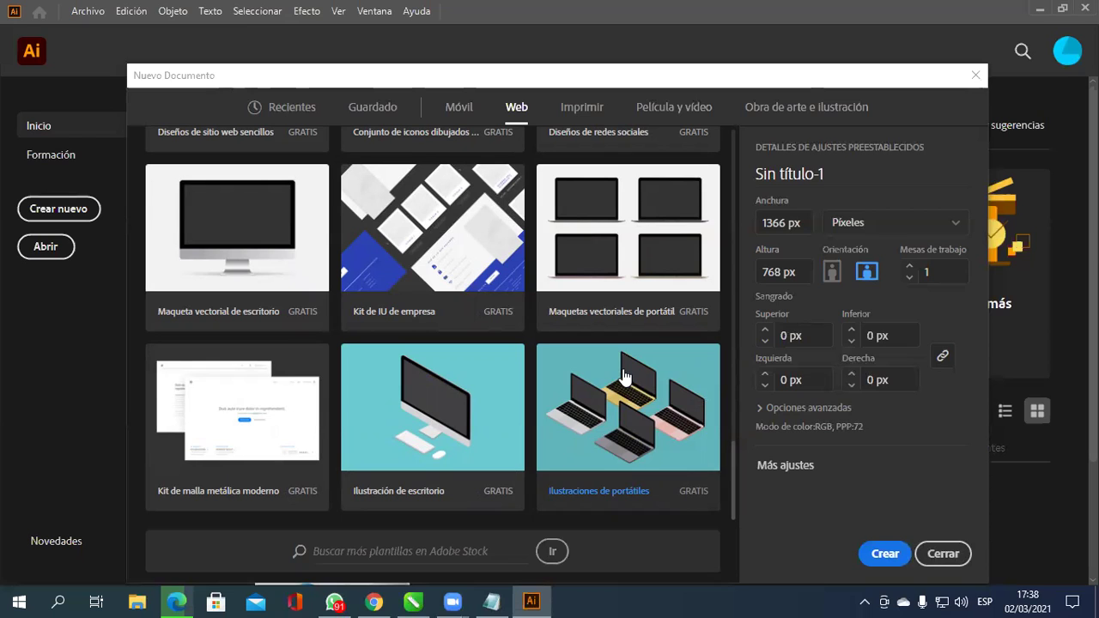
Show the Imprimir presets and scroll down through the print templates.
{"action": "left_click", "coordinate": [582, 121]}
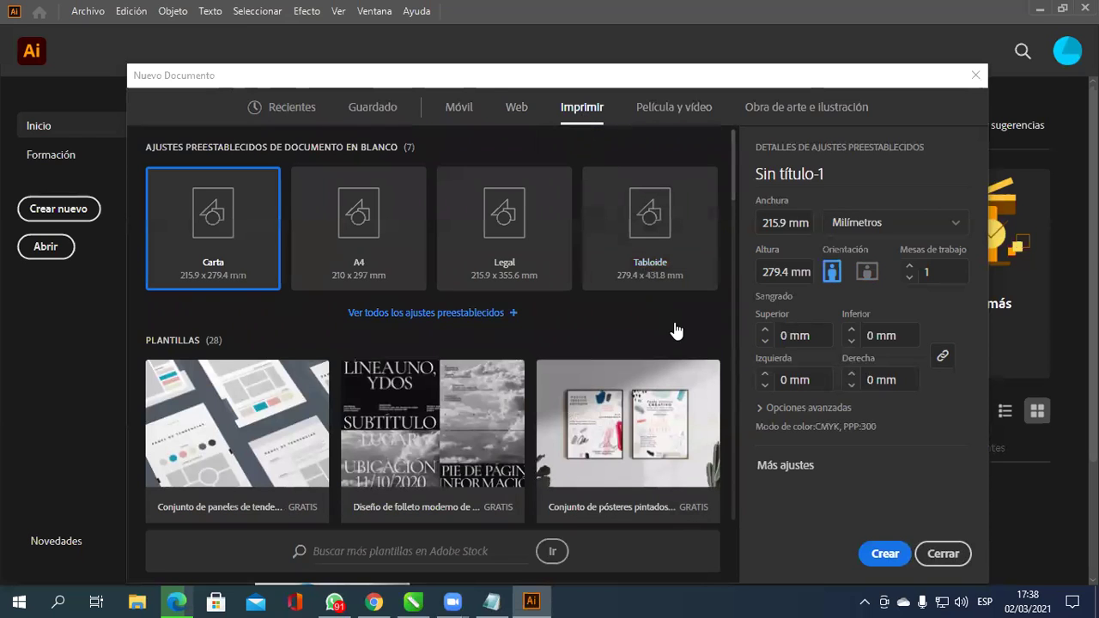
{"action": "scroll", "coordinate": [675, 330], "scroll_direction": "down", "scroll_amount": 1}
{"action": "scroll", "coordinate": [678, 332], "scroll_direction": "down", "scroll_amount": 2}
{"action": "scroll", "coordinate": [681, 333], "scroll_direction": "down", "scroll_amount": 2}
{"action": "scroll", "coordinate": [684, 335], "scroll_direction": "down", "scroll_amount": 2}
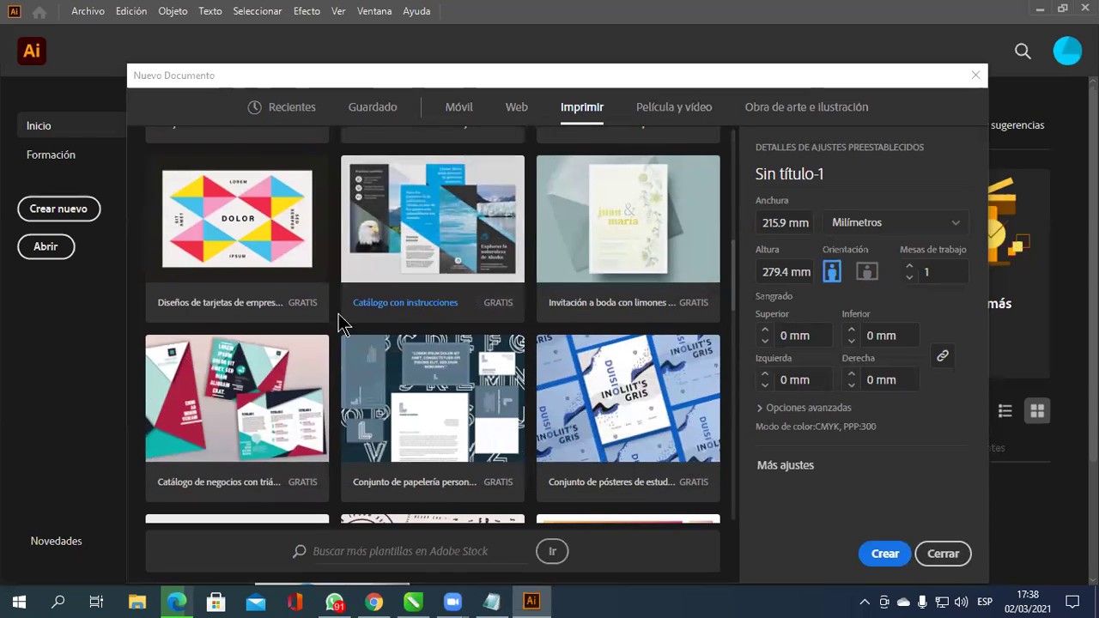
{"action": "scroll", "coordinate": [360, 397], "scroll_direction": "down", "scroll_amount": 2}
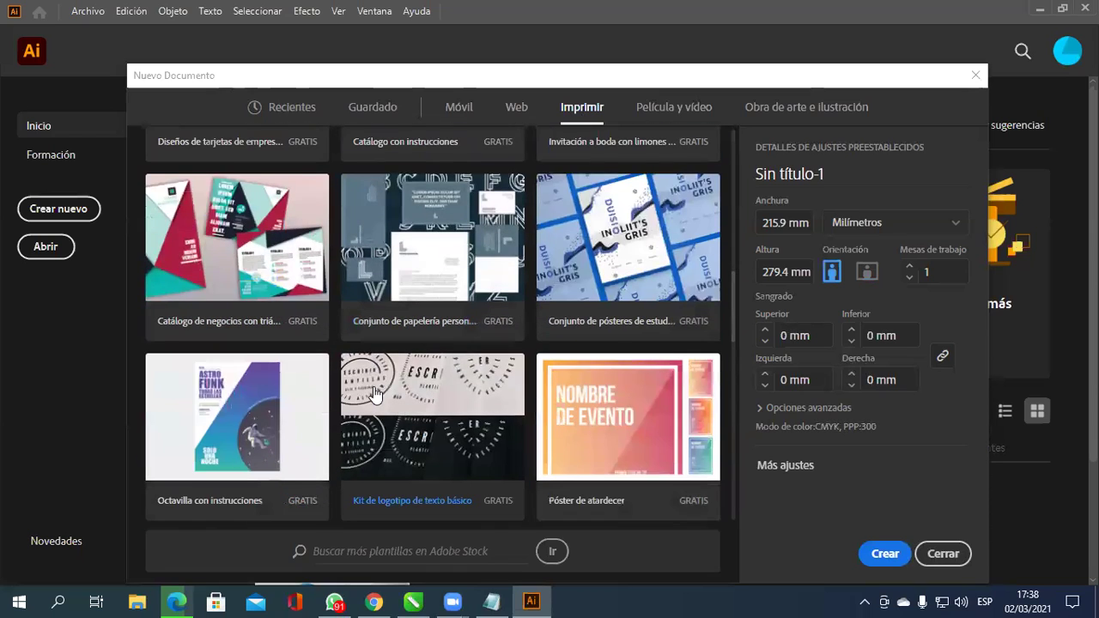
{"action": "scroll", "coordinate": [374, 394], "scroll_direction": "down", "scroll_amount": 1}
{"action": "scroll", "coordinate": [374, 394], "scroll_direction": "down", "scroll_amount": 1}
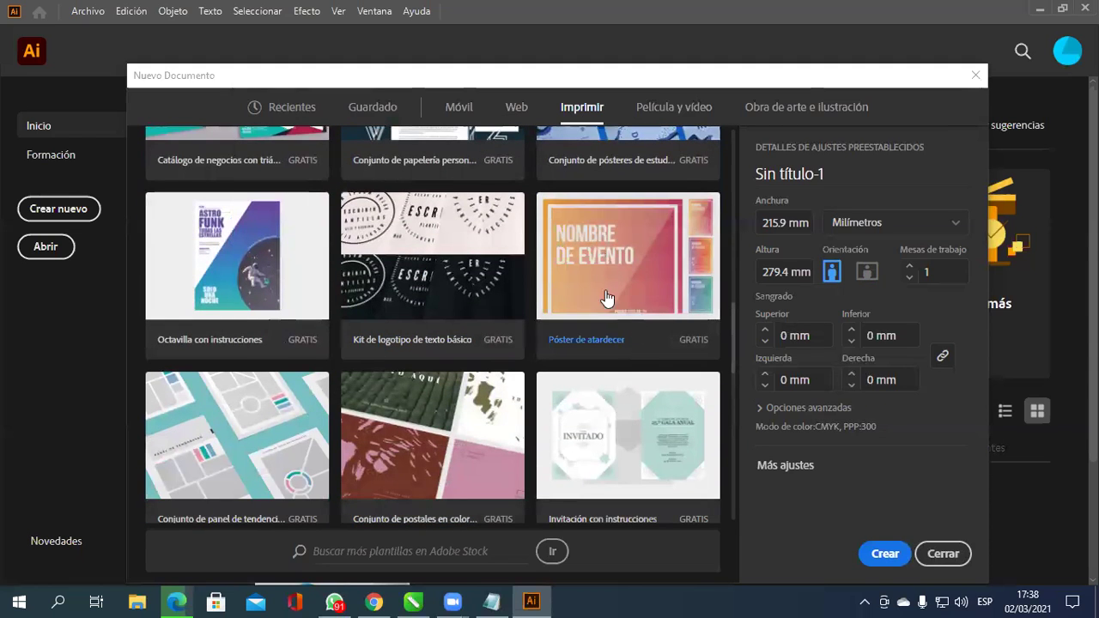
{"action": "scroll", "coordinate": [275, 374], "scroll_direction": "down", "scroll_amount": 2}
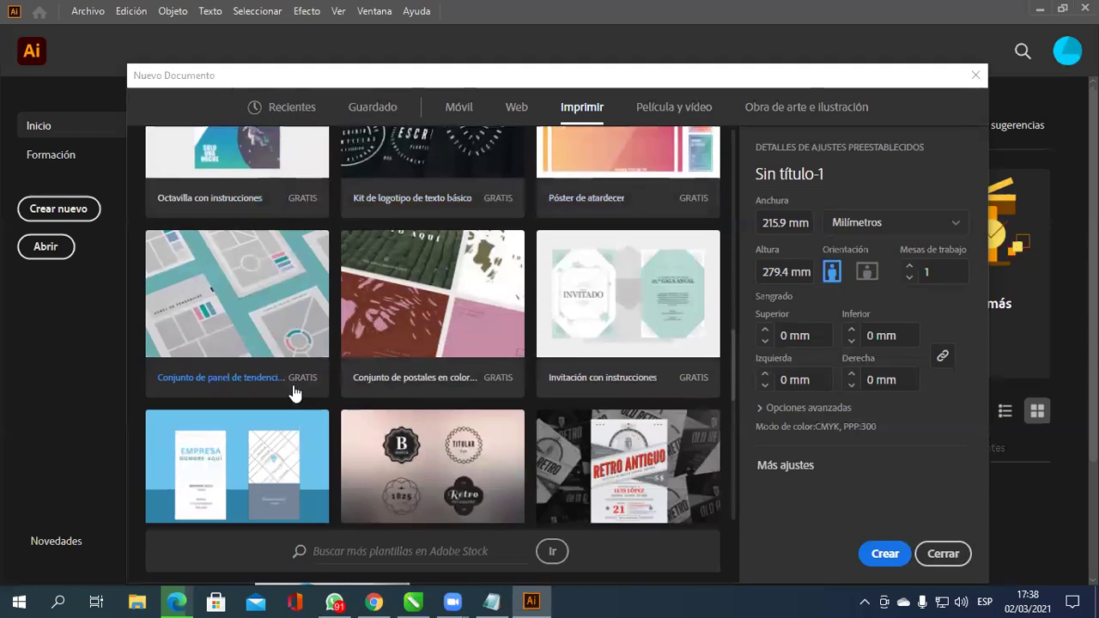
{"action": "scroll", "coordinate": [295, 388], "scroll_direction": "down", "scroll_amount": 1}
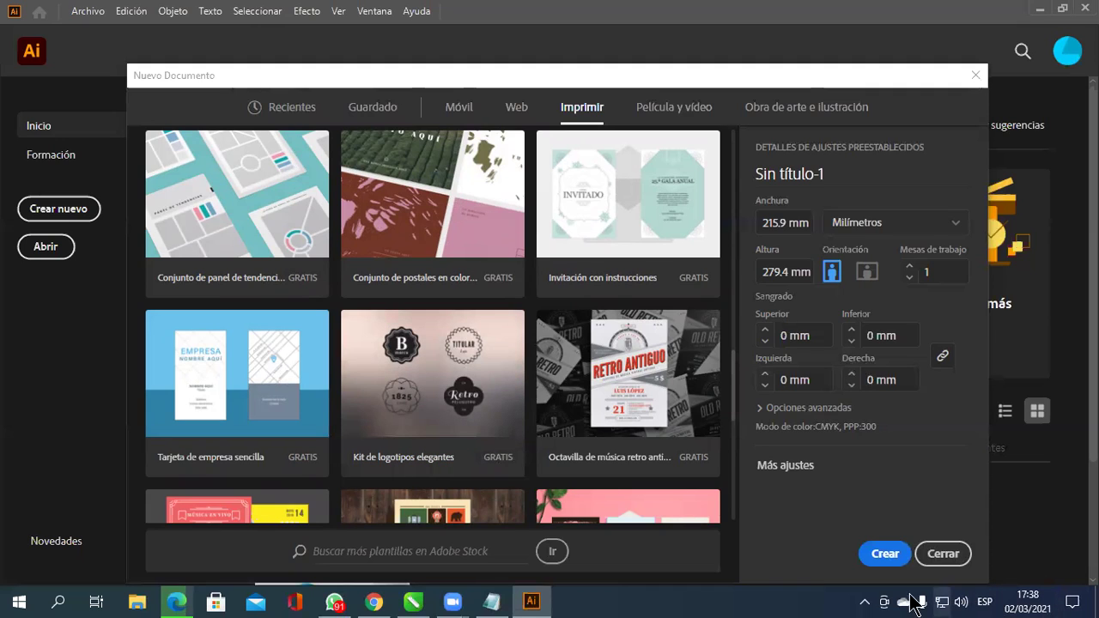
Check the hidden system tray icons, then scroll the print presets back to Carta.
{"action": "left_click", "coordinate": [864, 602]}
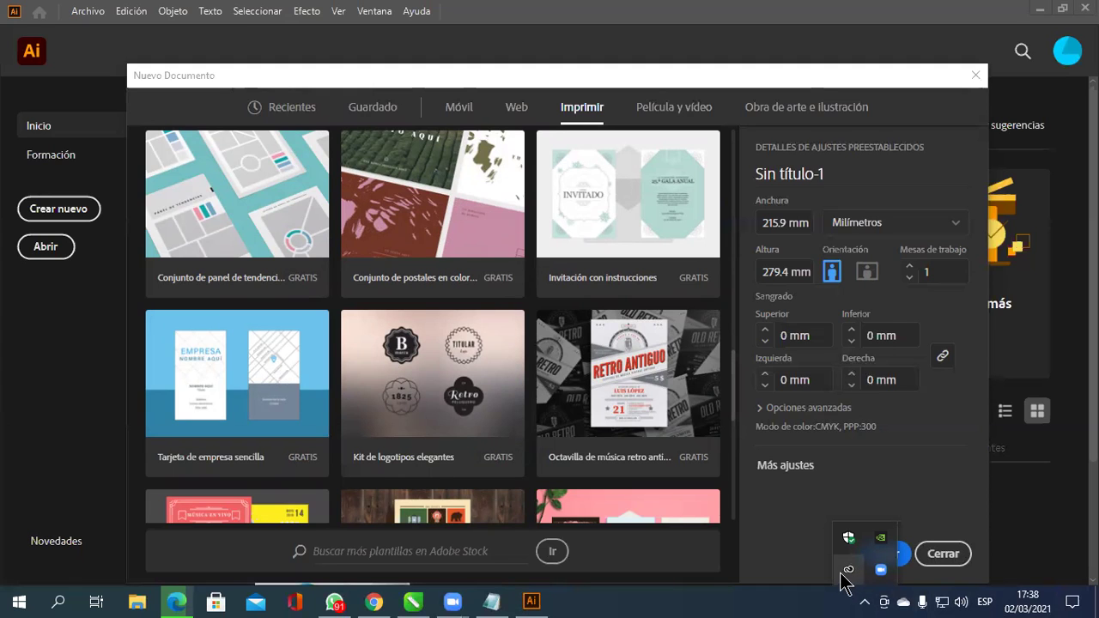
{"action": "scroll", "coordinate": [592, 429], "scroll_direction": "down", "scroll_amount": 2}
{"action": "scroll", "coordinate": [573, 401], "scroll_direction": "down", "scroll_amount": 3}
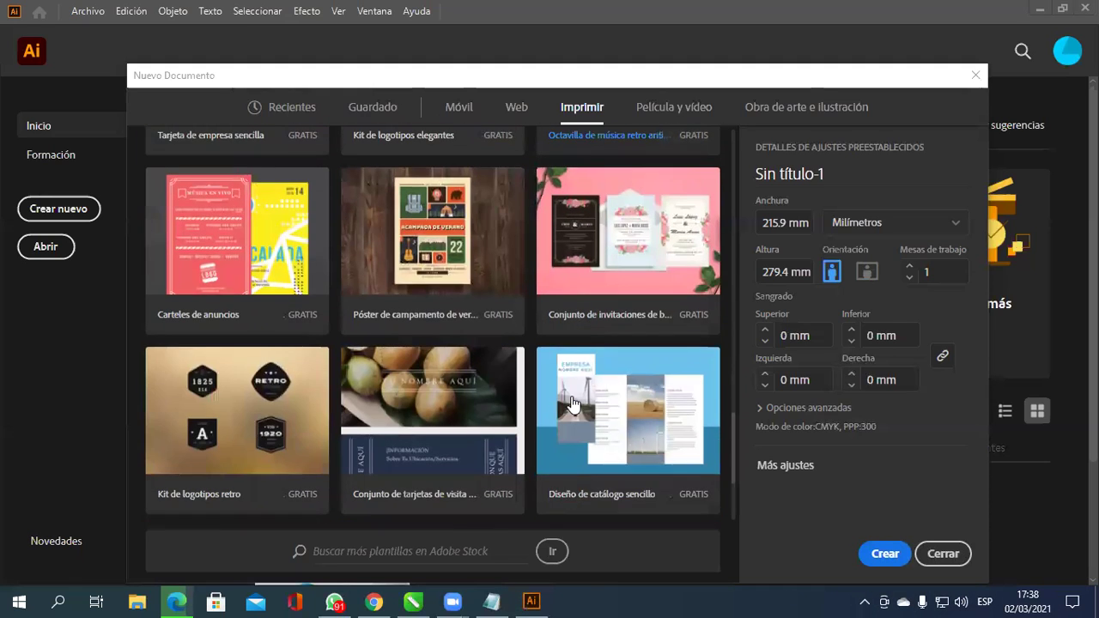
{"action": "scroll", "coordinate": [572, 404], "scroll_direction": "down", "scroll_amount": 2}
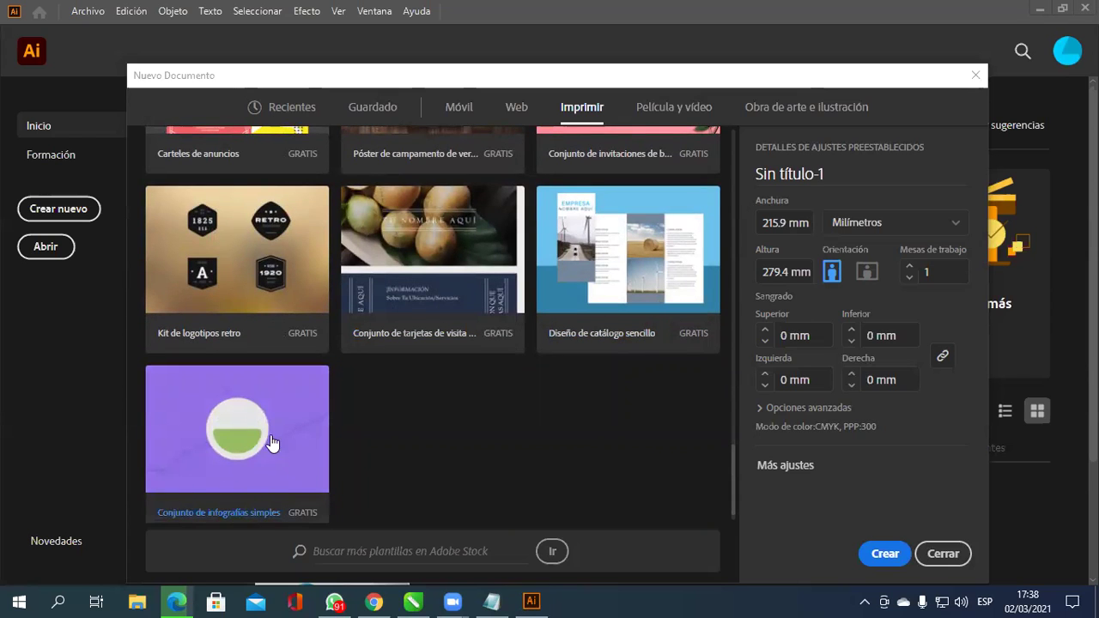
{"action": "scroll", "coordinate": [489, 464], "scroll_direction": "up", "scroll_amount": 1}
{"action": "scroll", "coordinate": [489, 463], "scroll_direction": "up", "scroll_amount": 5}
{"action": "scroll", "coordinate": [515, 386], "scroll_direction": "up", "scroll_amount": 5}
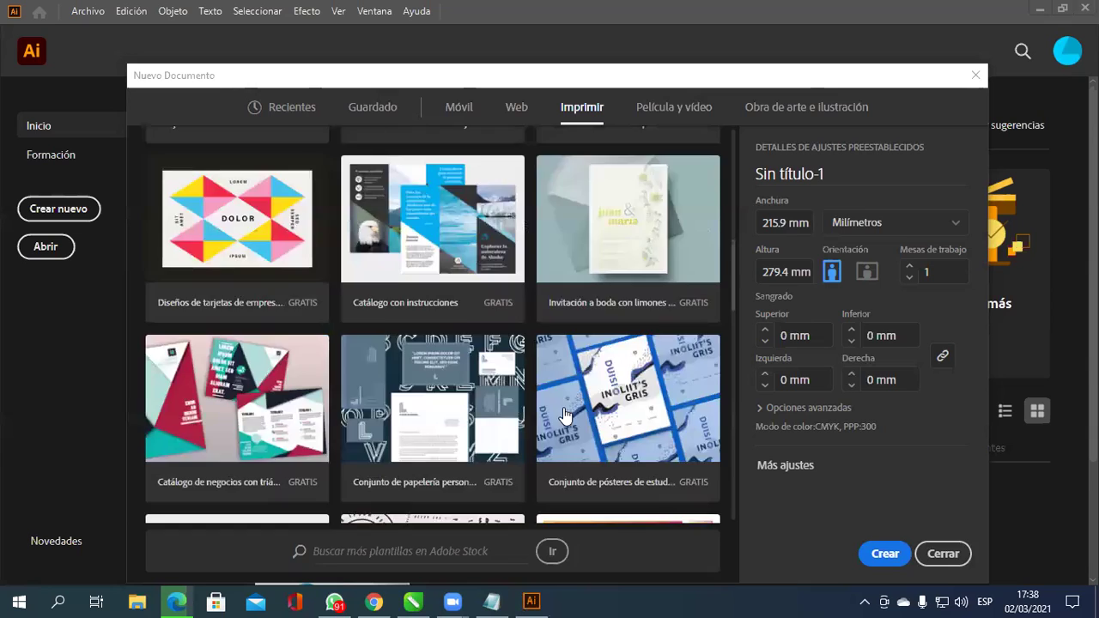
{"action": "scroll", "coordinate": [601, 258], "scroll_direction": "up", "scroll_amount": 5}
{"action": "scroll", "coordinate": [678, 203], "scroll_direction": "up", "scroll_amount": 2}
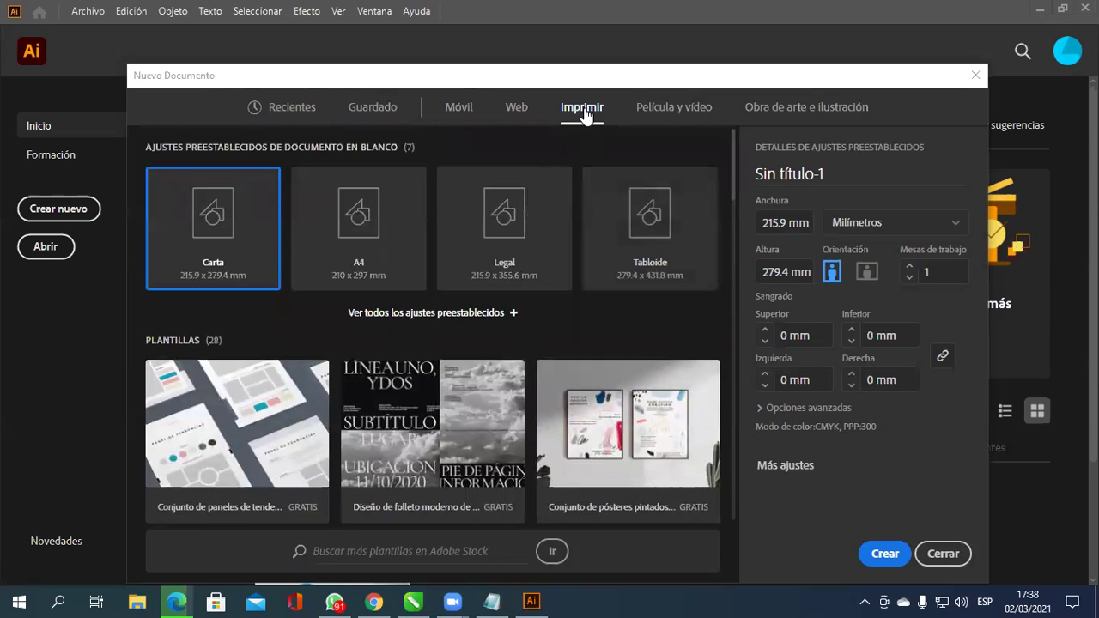
Choose the A4 preset, name the document 'Dibujos' and set 2 artboards.
{"action": "left_click", "coordinate": [358, 245]}
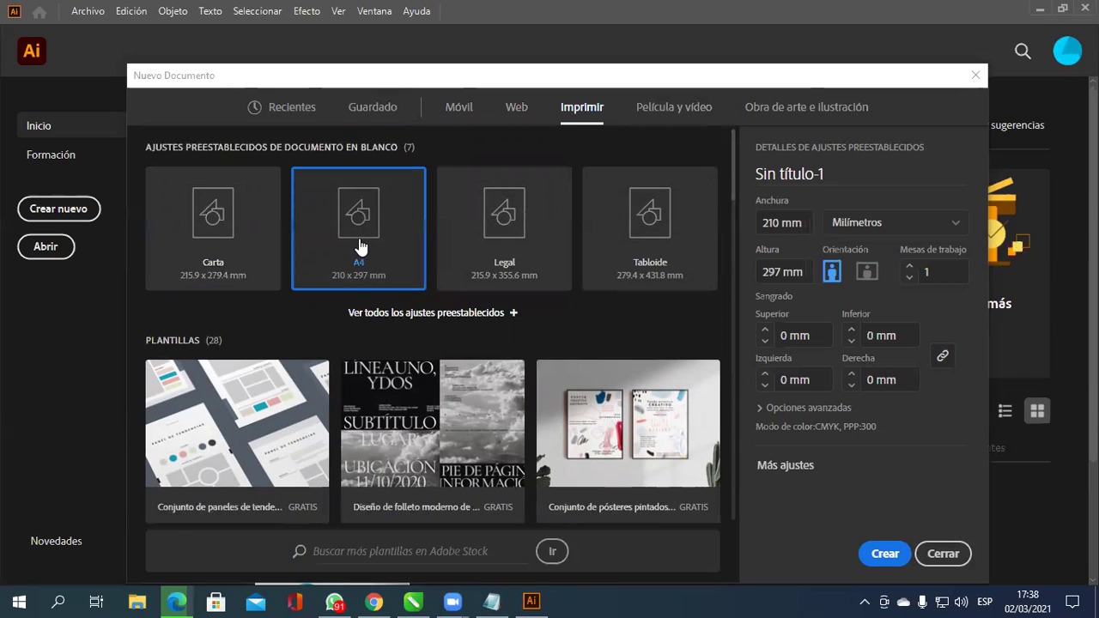
{"action": "left_click", "coordinate": [820, 175]}
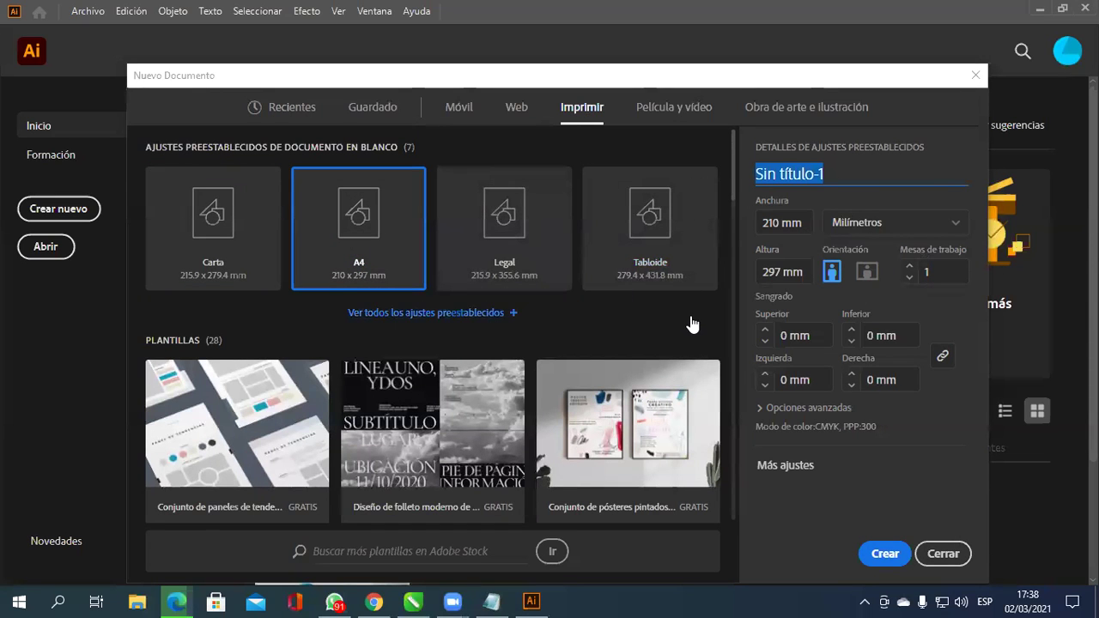
{"action": "type", "text": "Dibujos"}
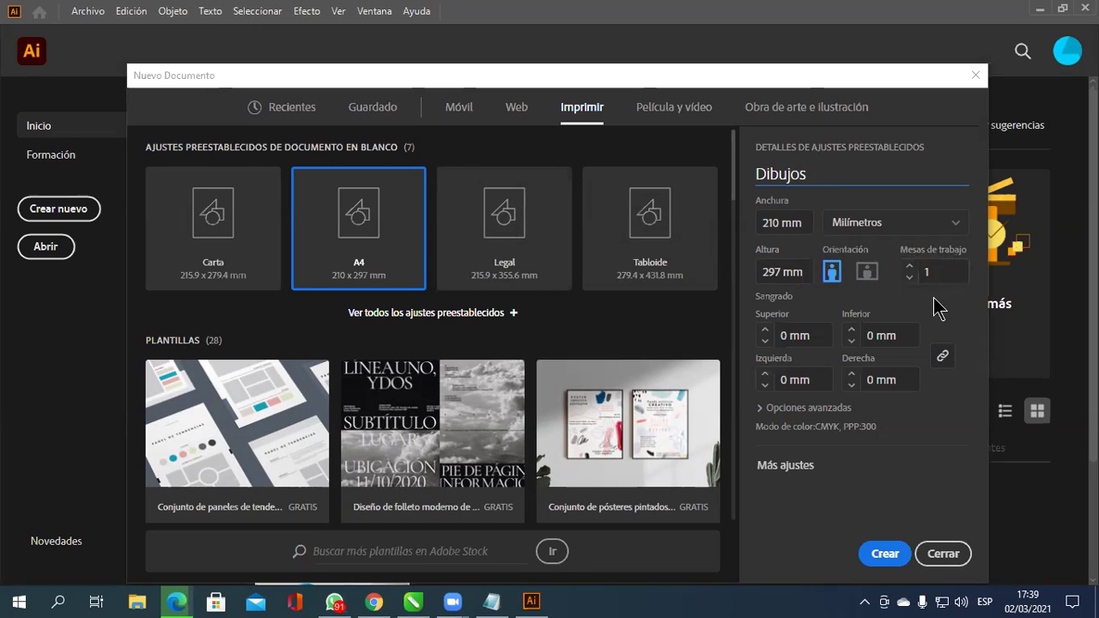
{"action": "left_click", "coordinate": [910, 266]}
{"action": "left_click", "coordinate": [815, 427]}
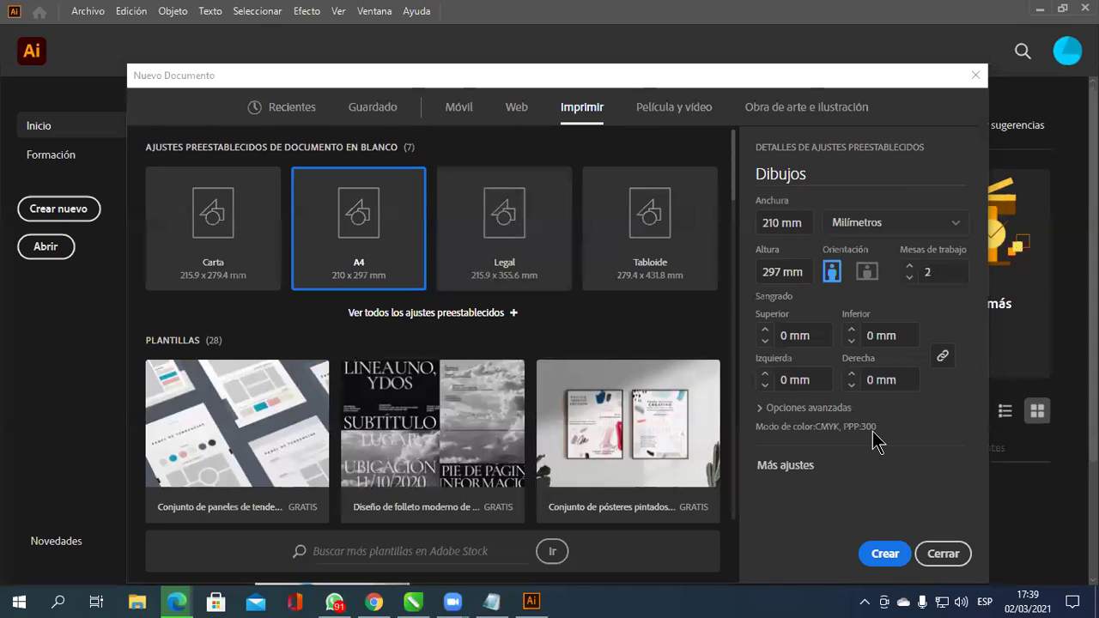
Switch to the Web presets, then back to Imprimir, resetting Dibujos to Carta.
{"action": "left_click", "coordinate": [516, 120]}
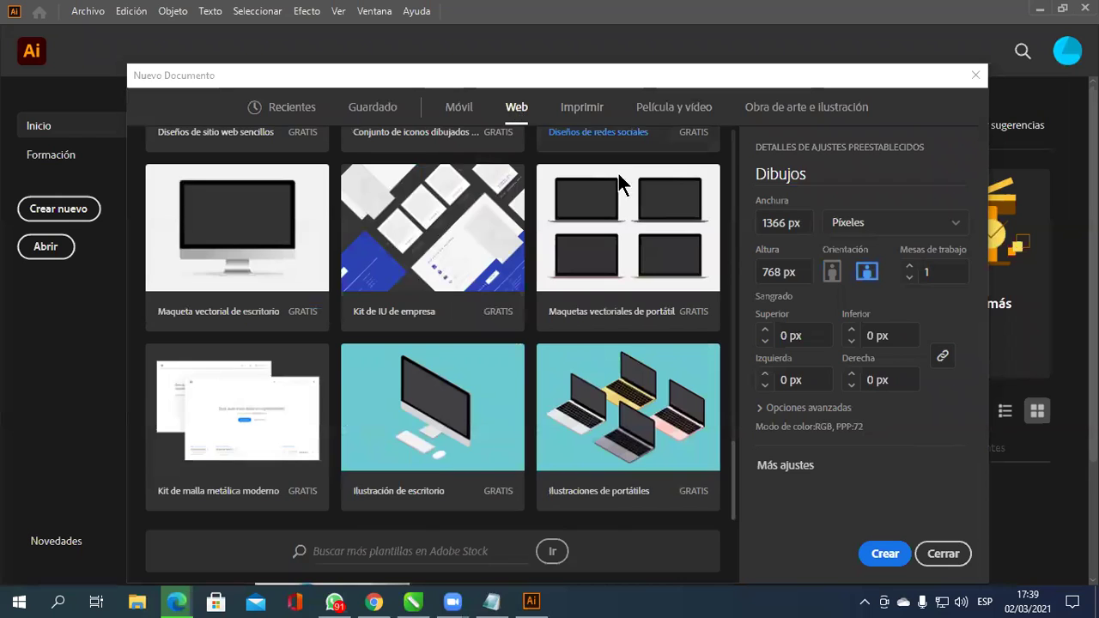
{"action": "scroll", "coordinate": [716, 281], "scroll_direction": "up", "scroll_amount": 5}
{"action": "scroll", "coordinate": [715, 282], "scroll_direction": "up", "scroll_amount": 5}
{"action": "scroll", "coordinate": [716, 281], "scroll_direction": "up", "scroll_amount": 5}
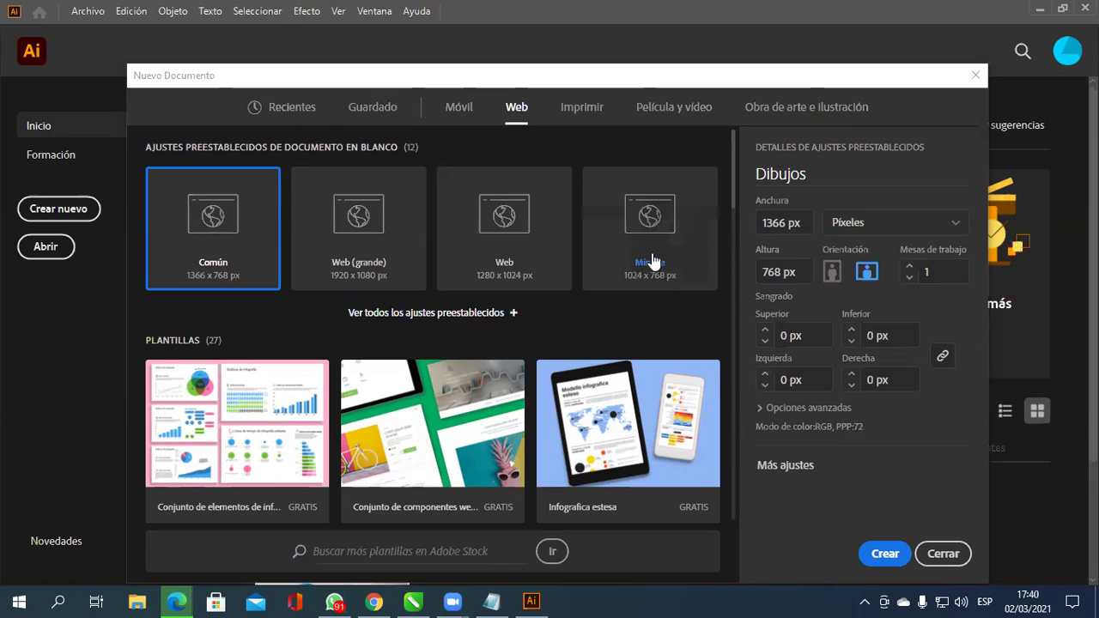
{"action": "left_click", "coordinate": [580, 109]}
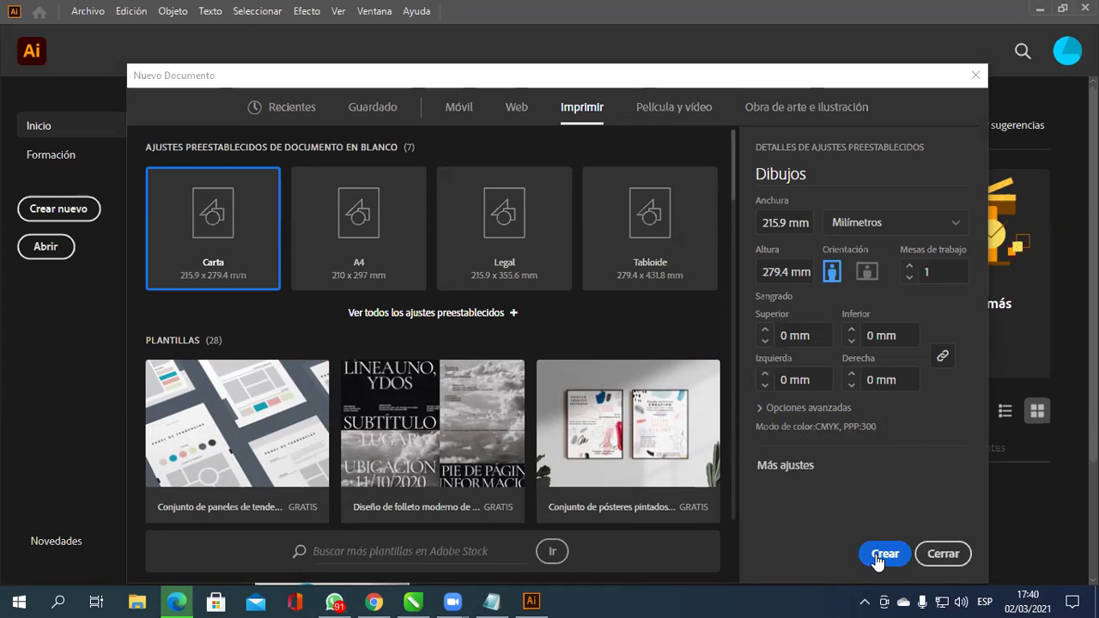
Create the A4 'Dibujos' document and switch to the Aspectos esenciales workspace.
{"action": "left_click", "coordinate": [351, 256]}
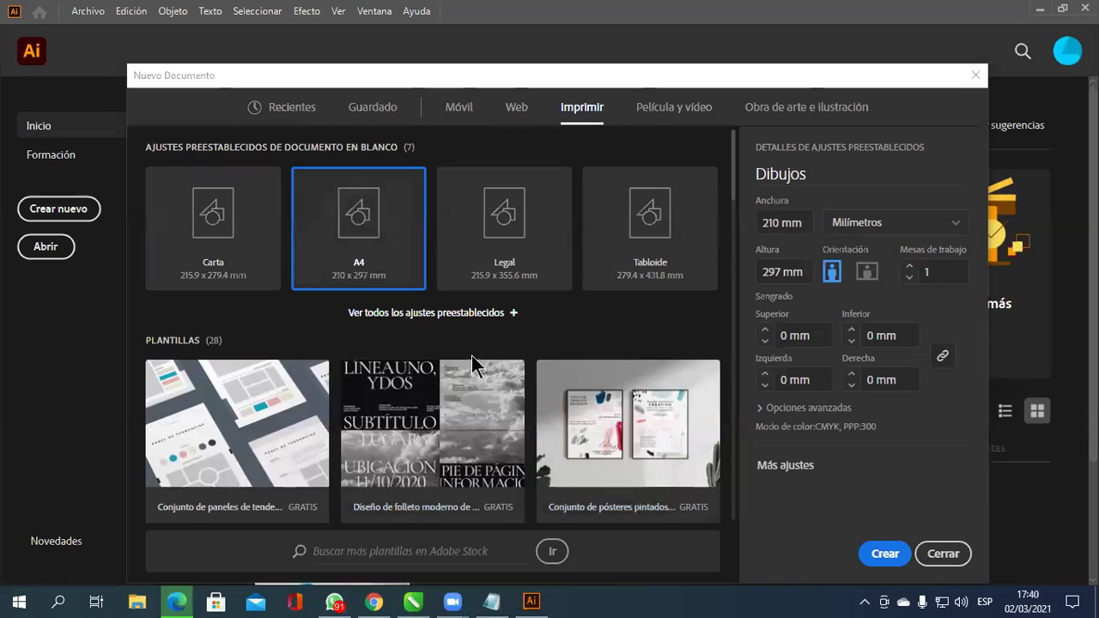
{"action": "left_click", "coordinate": [893, 554]}
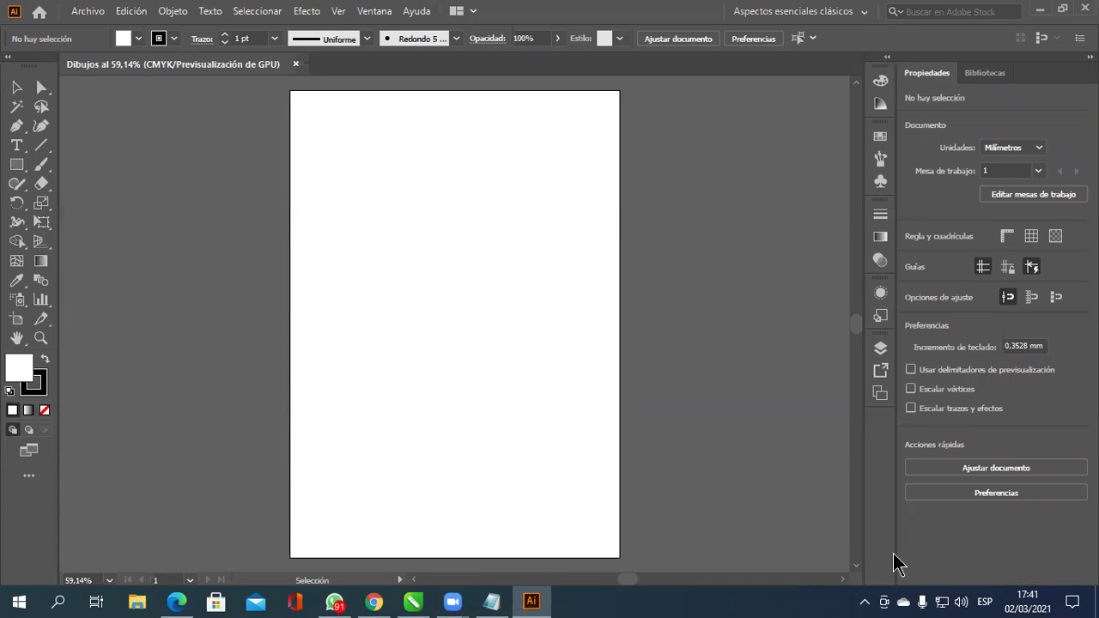
{"action": "left_click", "coordinate": [861, 11]}
{"action": "left_click", "coordinate": [772, 356]}
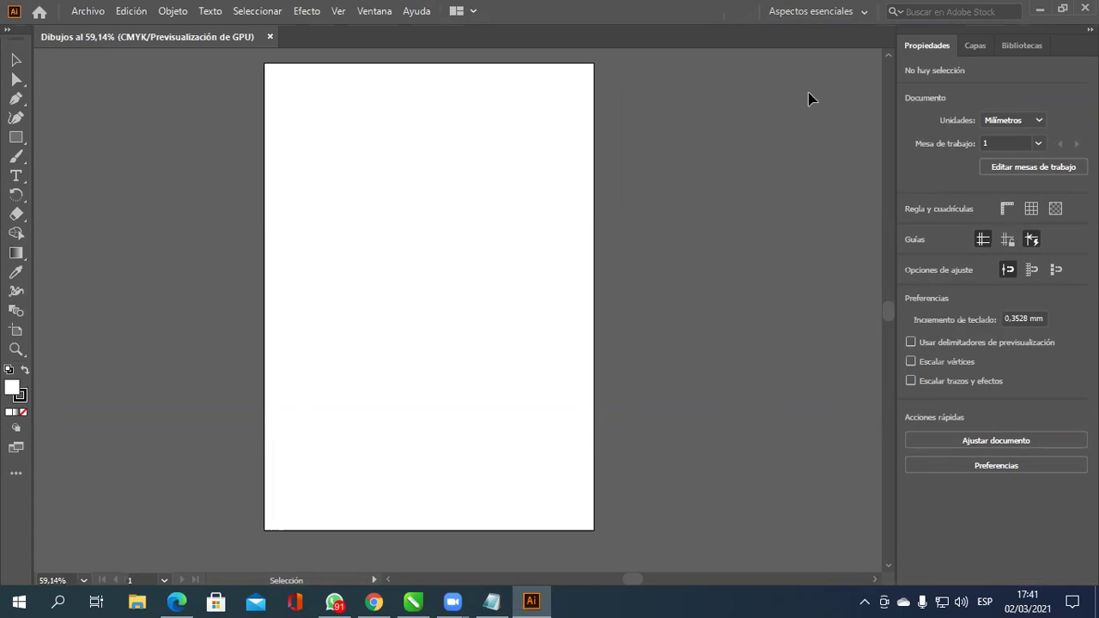
Switch the workspace to Aspectos esenciales clásicos.
{"action": "left_click", "coordinate": [861, 14]}
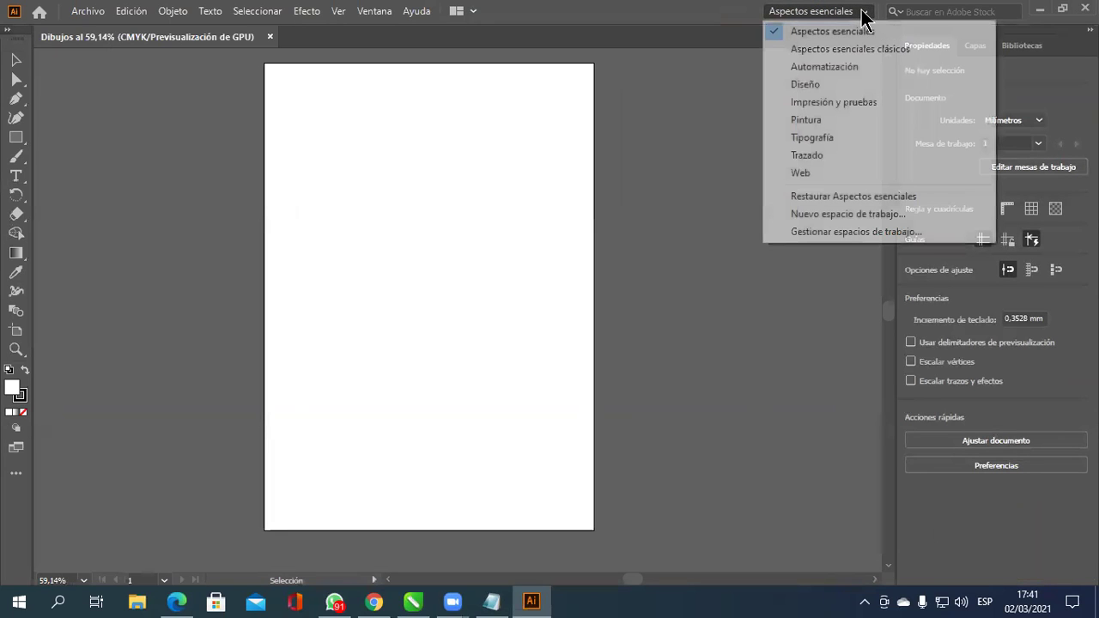
{"action": "left_click", "coordinate": [882, 50]}
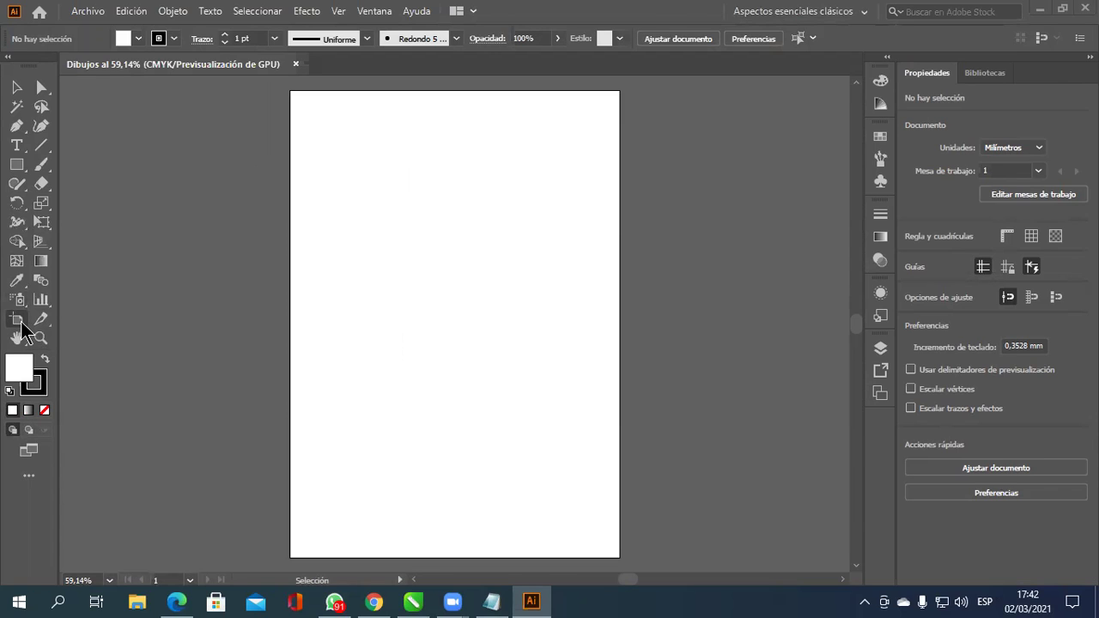
Select the Artboard tool on the A4 artboard, then return to Aspectos esenciales.
{"action": "left_click", "coordinate": [22, 324]}
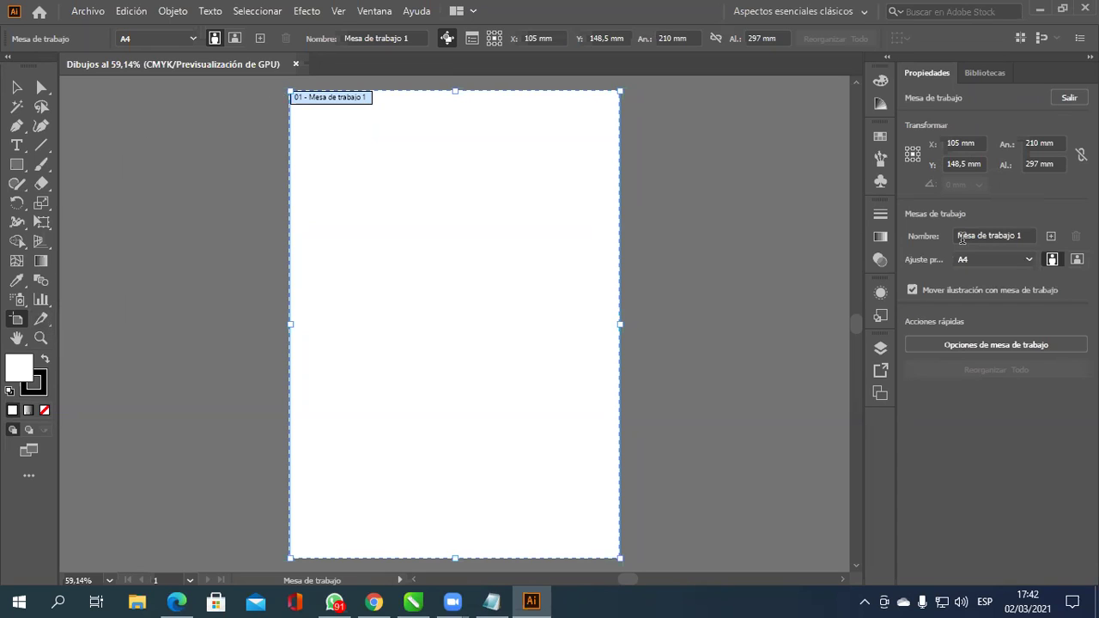
{"action": "left_click", "coordinate": [825, 14]}
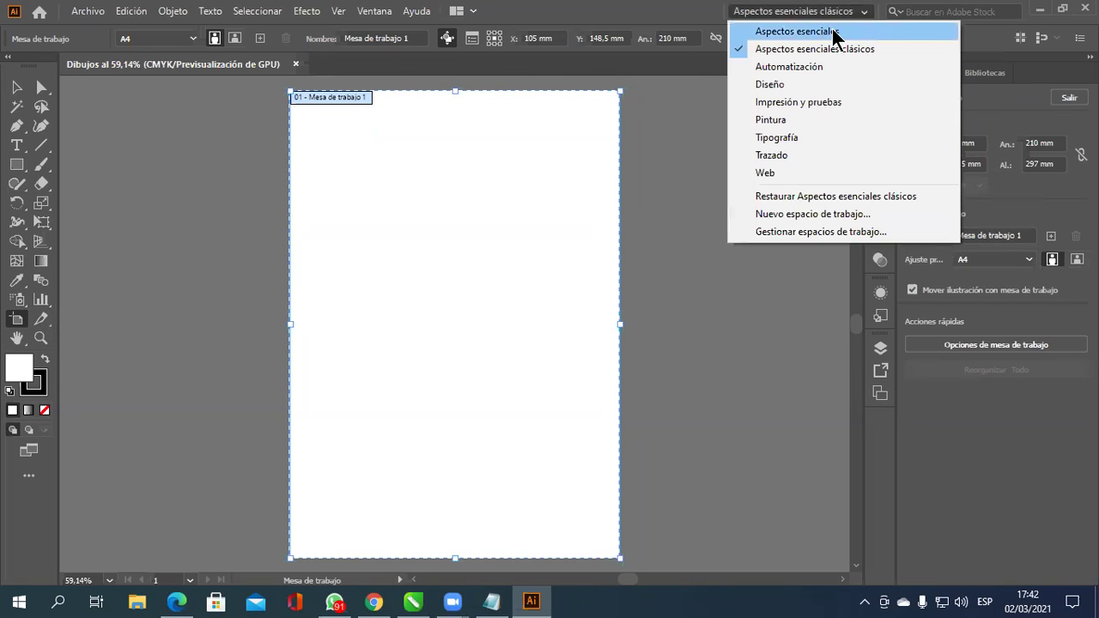
{"action": "left_click", "coordinate": [832, 31]}
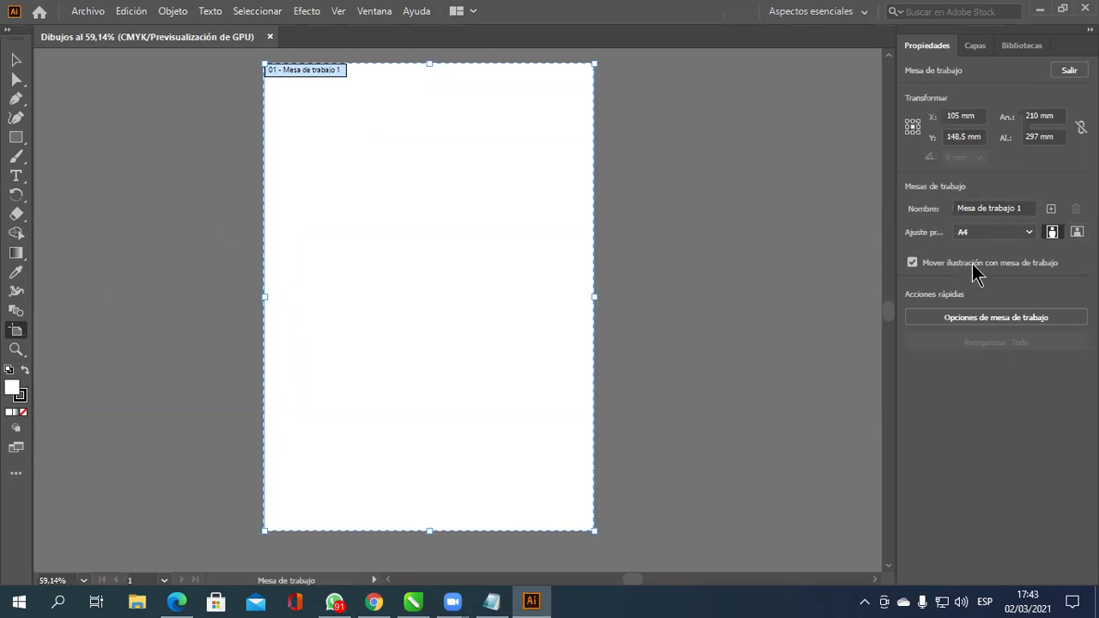
{"action": "left_click", "coordinate": [1051, 208]}
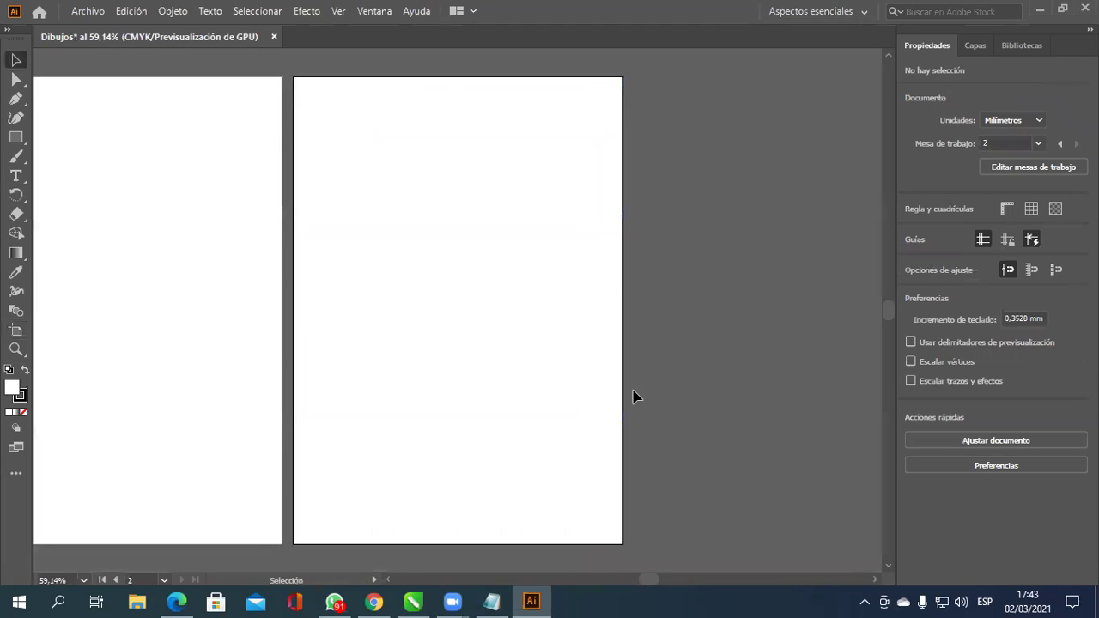
{"action": "left_click_drag", "start_coordinate": [518, 329], "coordinate": [670, 332]}
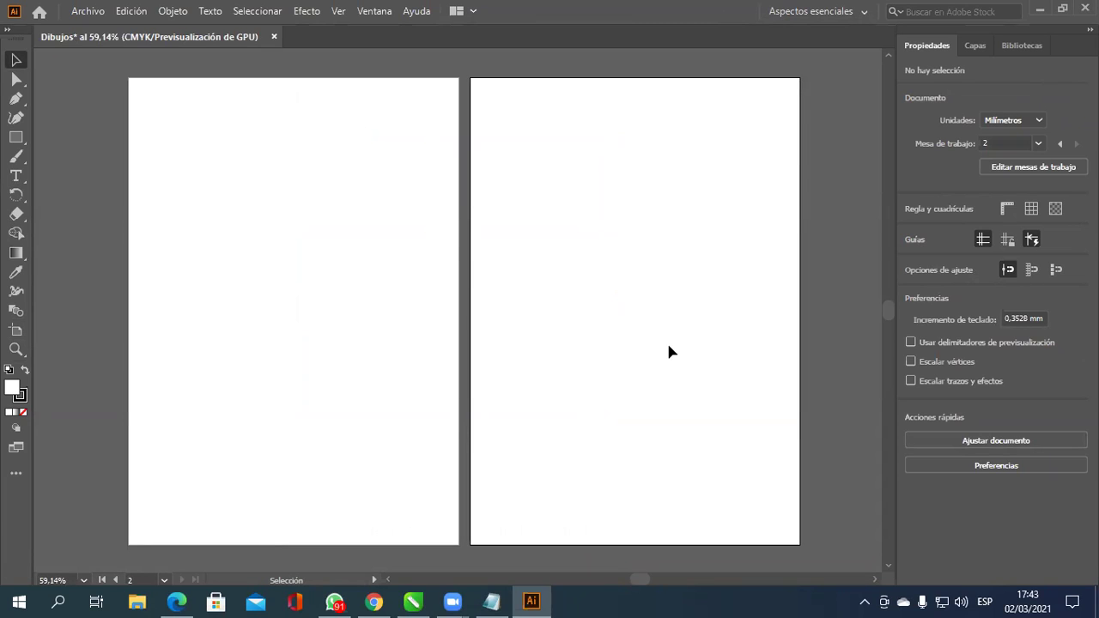
{"action": "left_click", "coordinate": [17, 331]}
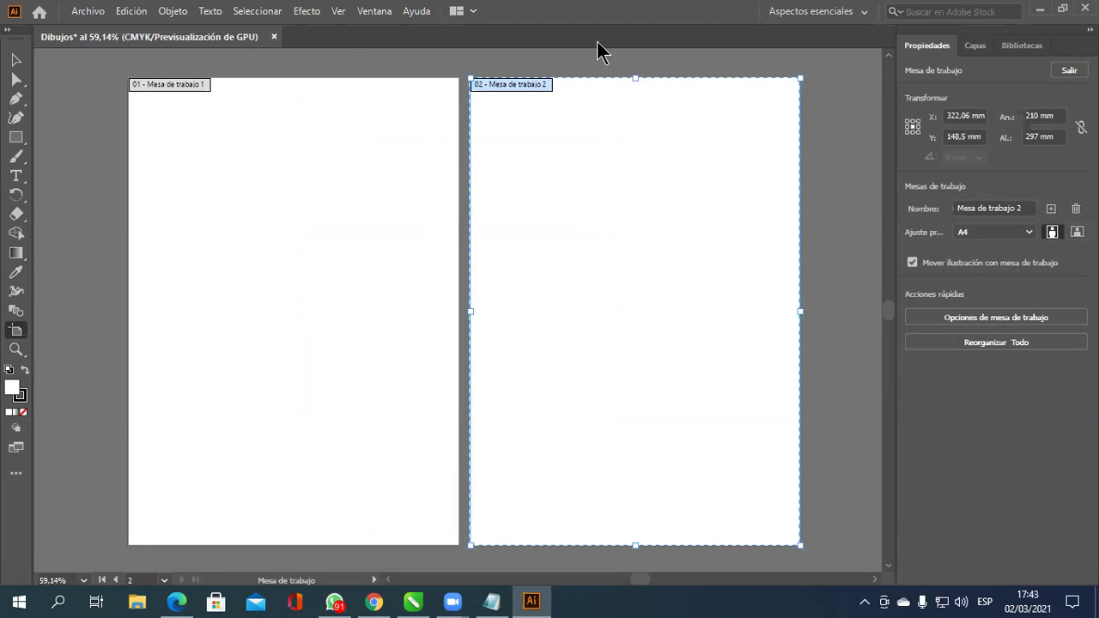
{"action": "left_click", "coordinate": [1051, 207]}
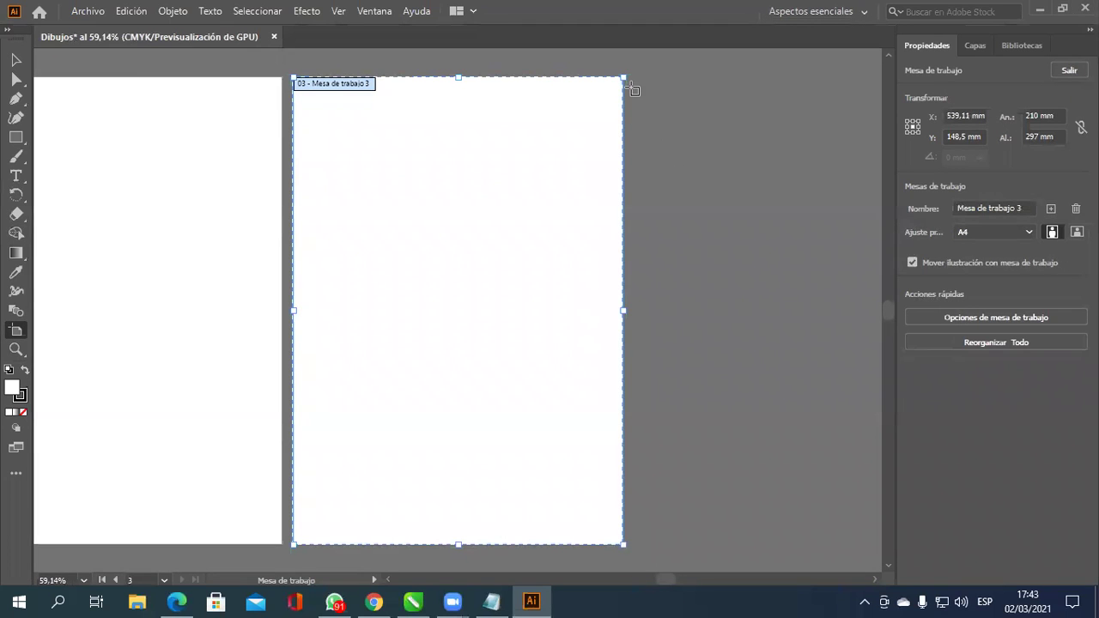
{"action": "scroll", "coordinate": [654, 123], "scroll_direction": "down", "scroll_amount": 1}
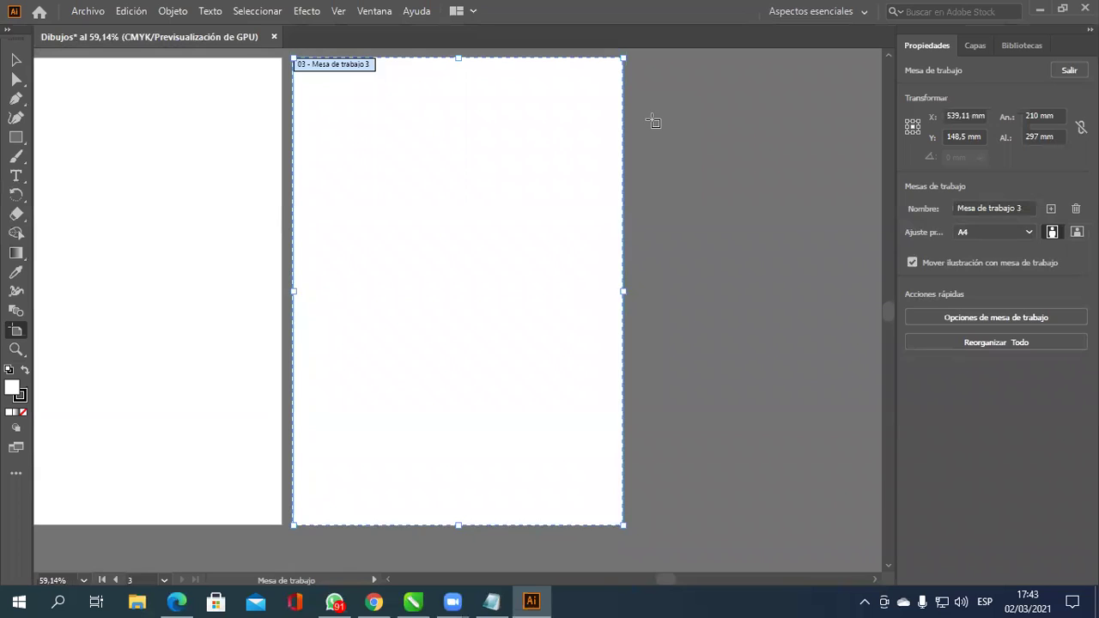
{"action": "scroll", "coordinate": [652, 123], "scroll_direction": "right", "scroll_amount": 1}
{"action": "scroll", "coordinate": [653, 123], "scroll_direction": "left", "scroll_amount": 2}
{"action": "scroll", "coordinate": [674, 137], "scroll_direction": "down", "scroll_amount": 1, "text": "alt"}
{"action": "scroll", "coordinate": [674, 140], "scroll_direction": "down", "scroll_amount": 1, "text": "alt"}
{"action": "scroll", "coordinate": [674, 140], "scroll_direction": "up", "scroll_amount": 1, "text": "alt"}
{"action": "mouse_move", "coordinate": [232, 152]}
{"action": "left_mouse_down"}
{"action": "mouse_move", "coordinate": [448, 228]}
{"action": "mouse_move", "coordinate": [463, 219]}
{"action": "left_mouse_up"}
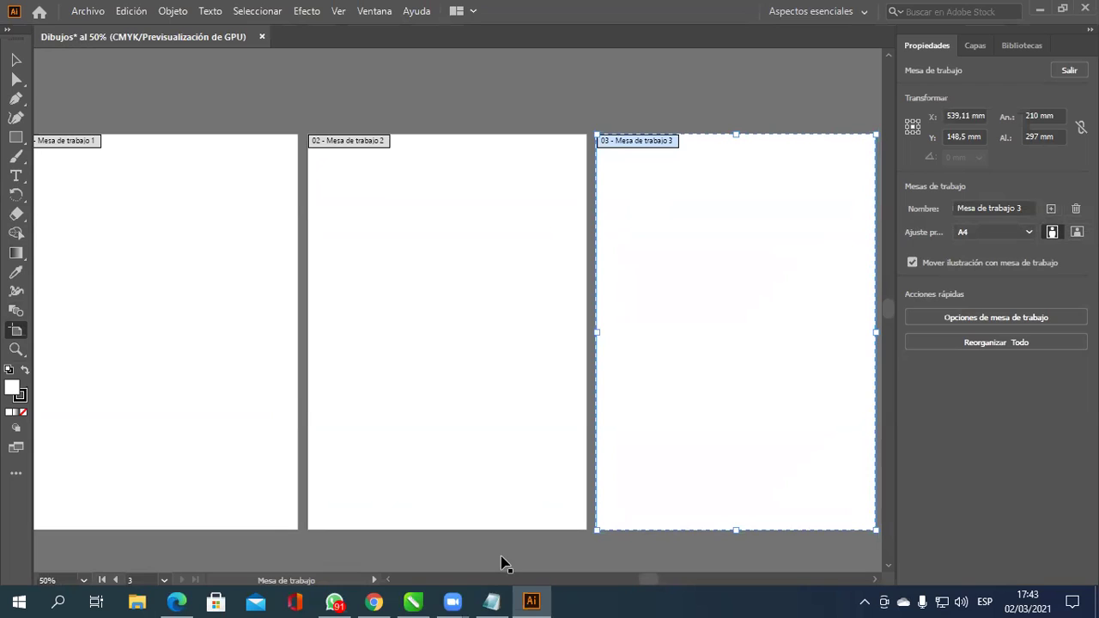
Delete artboards 3 and 2, leaving only Mesa de trabajo 1, and return to the Selection tool.
{"action": "key", "text": "Delete"}
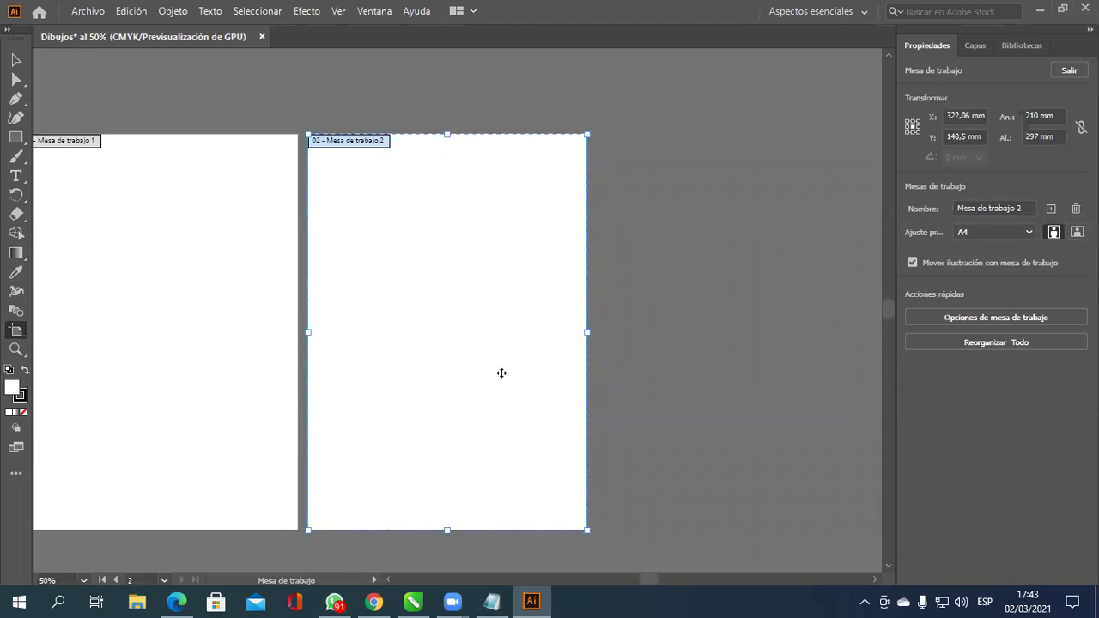
{"action": "left_click", "coordinate": [494, 354]}
{"action": "key", "text": "Delete"}
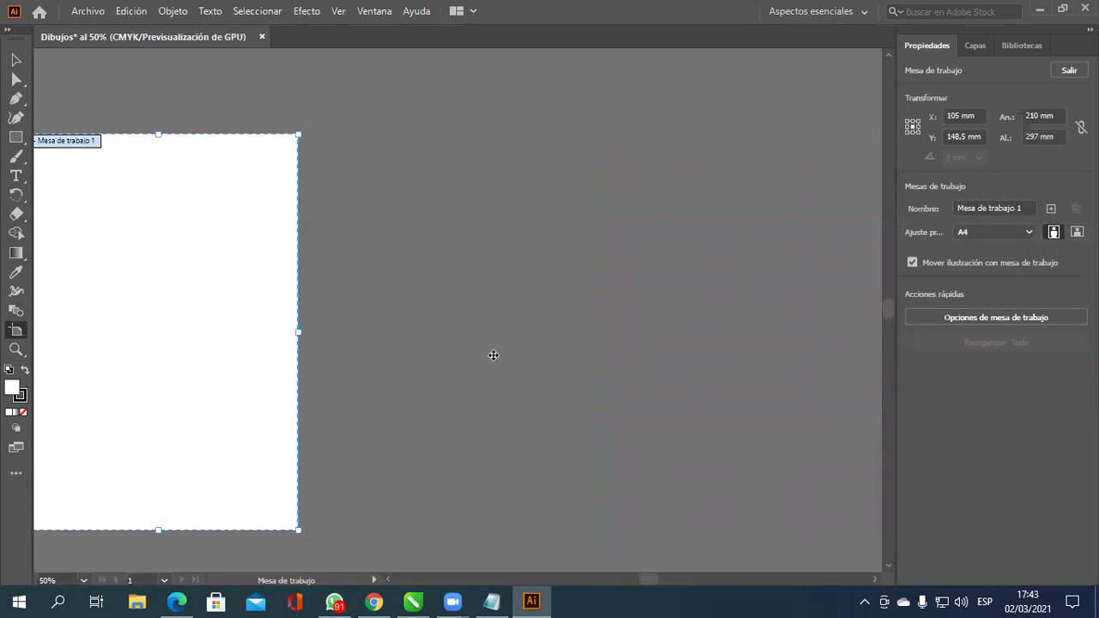
{"action": "mouse_move", "coordinate": [228, 138]}
{"action": "left_mouse_down"}
{"action": "mouse_move", "coordinate": [323, 111]}
{"action": "mouse_move", "coordinate": [509, 97]}
{"action": "left_mouse_up"}
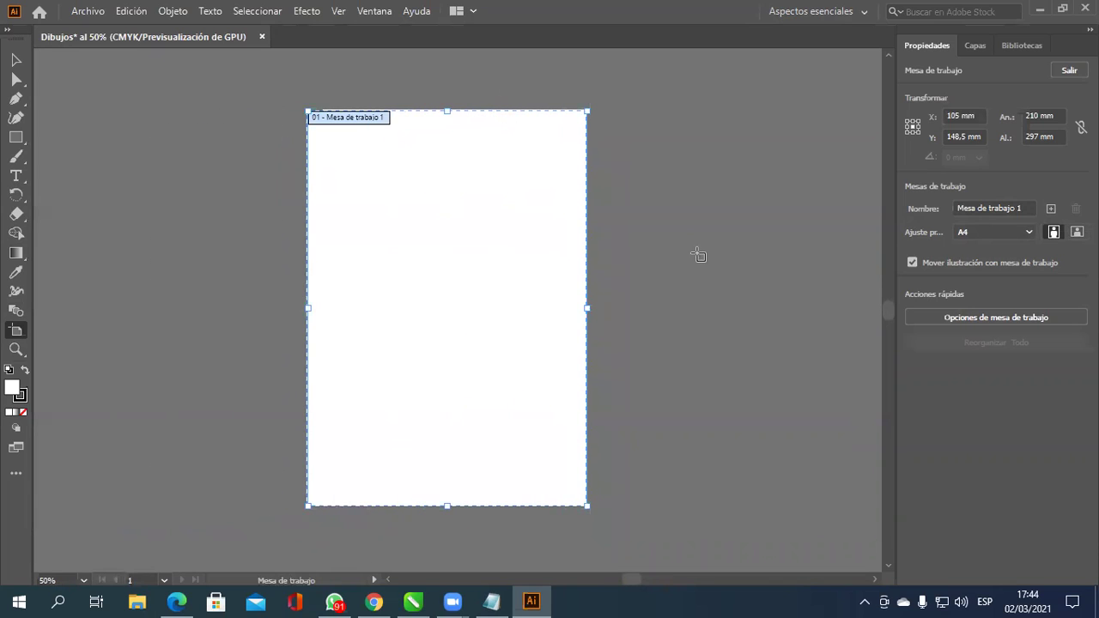
{"action": "left_click", "coordinate": [699, 254]}
{"action": "left_click", "coordinate": [17, 60]}
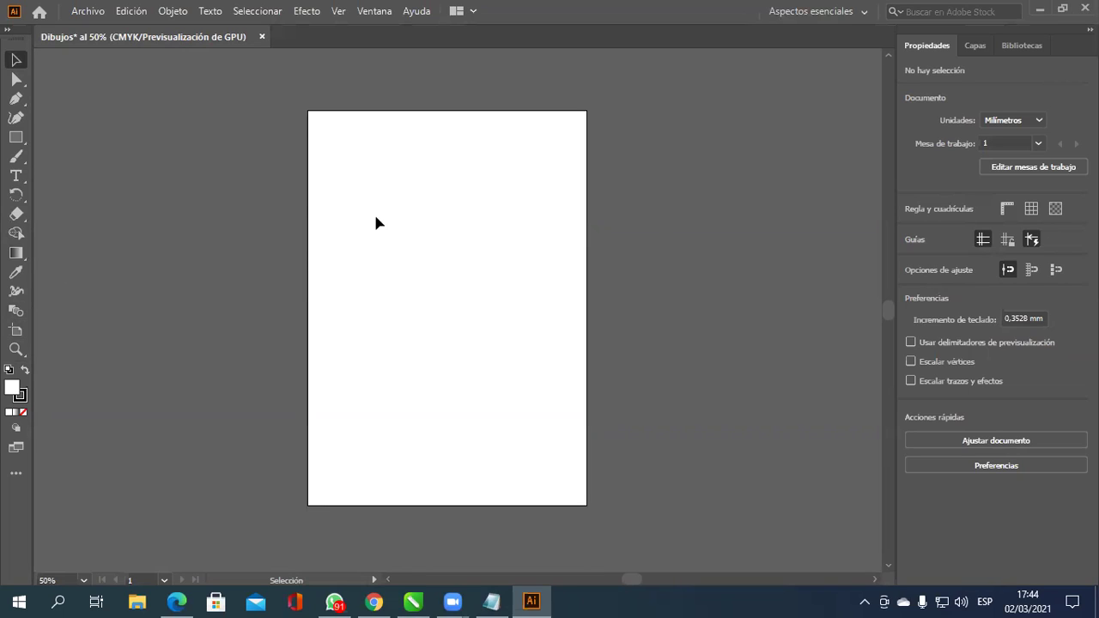
Use Archivo > Colocar to pick the Desktop drawing file '4'.
{"action": "scroll", "coordinate": [461, 158], "scroll_direction": "up", "scroll_amount": 1}
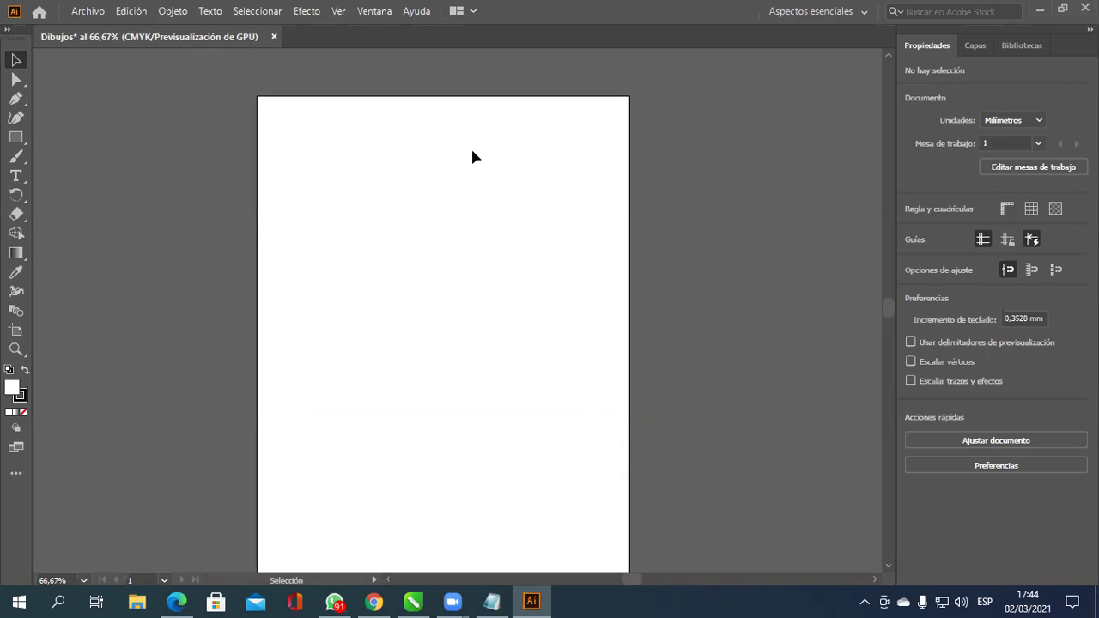
{"action": "left_click", "coordinate": [89, 12]}
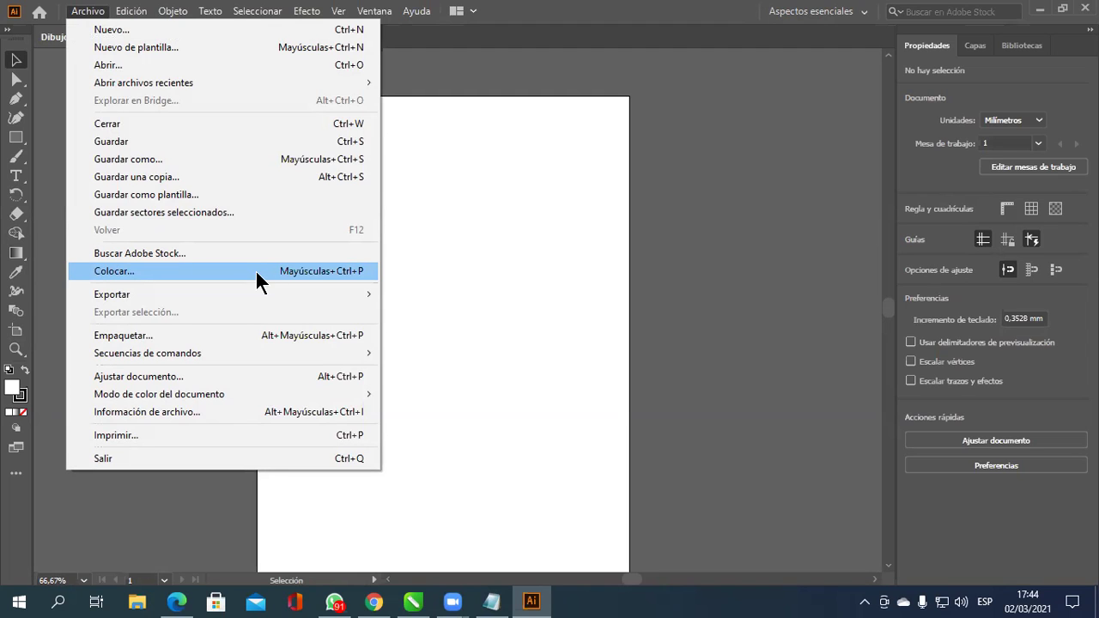
{"action": "left_click", "coordinate": [256, 273]}
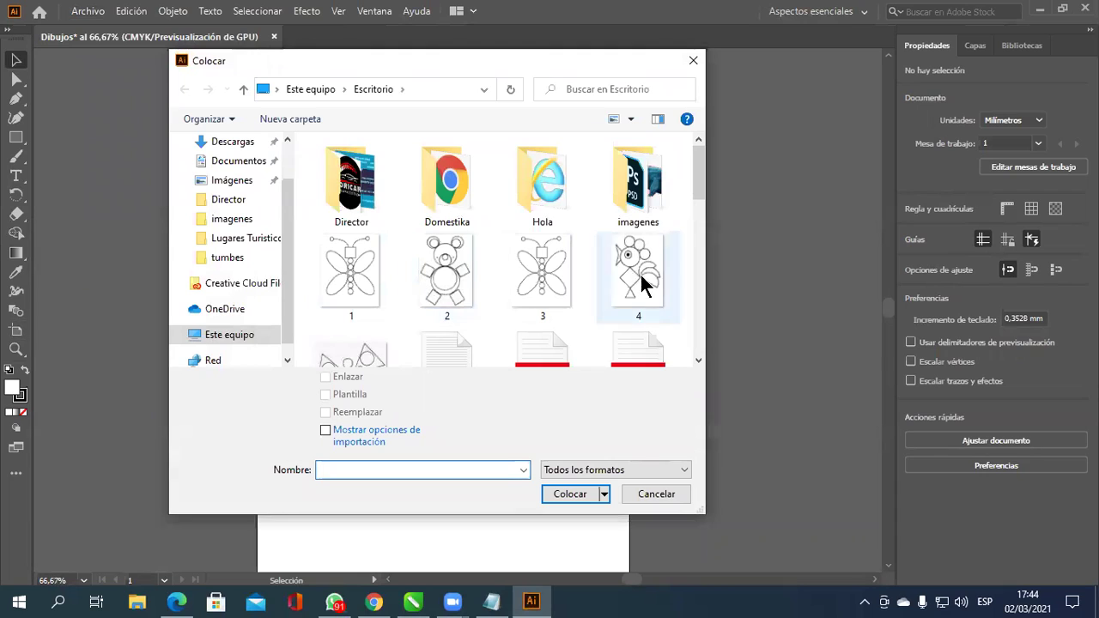
{"action": "left_click", "coordinate": [641, 244]}
Place rooster drawing 4 at the artboard's top-left, about 53.5 × 75.7 mm.
{"action": "double_click", "coordinate": [641, 244]}
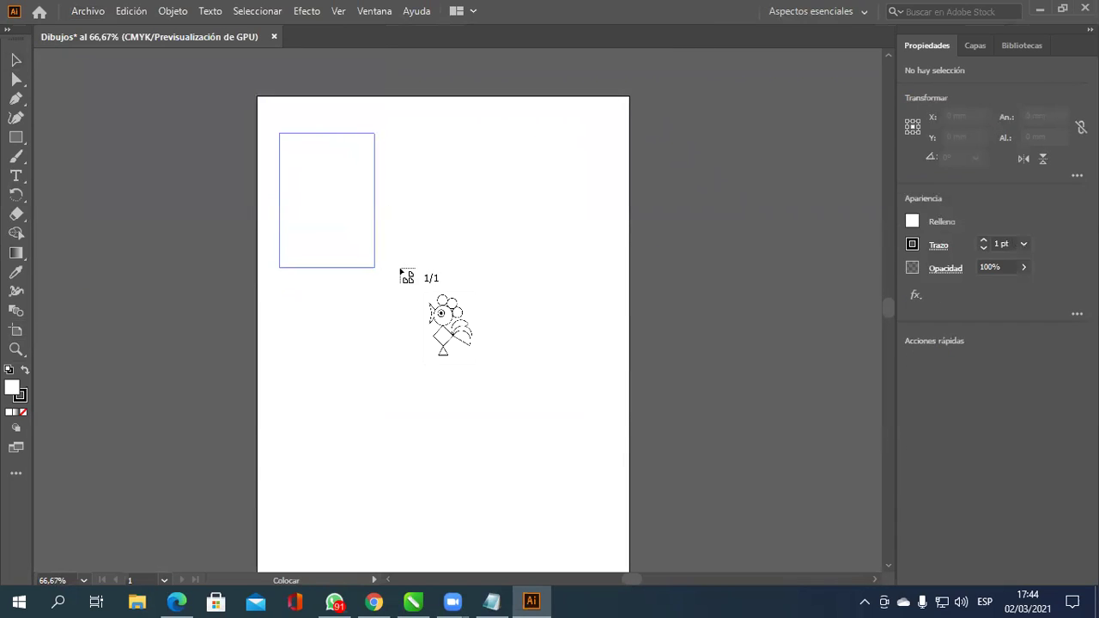
{"action": "left_click_drag", "start_coordinate": [384, 240], "coordinate": [378, 284]}
{"action": "scroll", "coordinate": [326, 176], "scroll_direction": "up", "scroll_amount": 1}
{"action": "scroll", "coordinate": [337, 180], "scroll_direction": "up", "scroll_amount": 1}
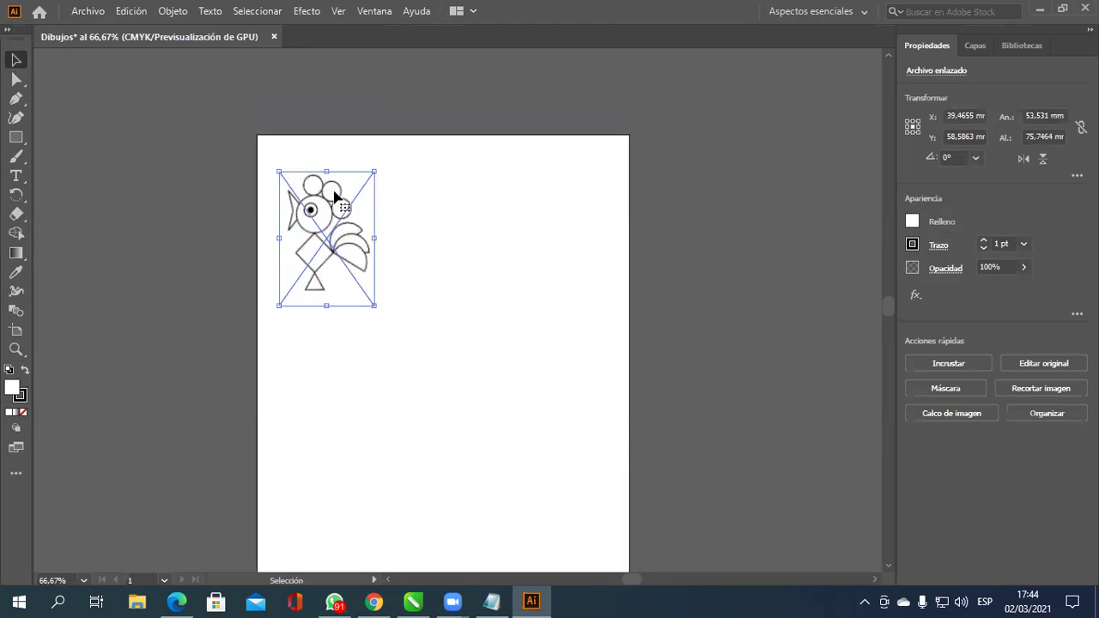
{"action": "scroll", "coordinate": [337, 197], "scroll_direction": "up", "scroll_amount": 1}
{"action": "scroll", "coordinate": [339, 199], "scroll_direction": "up", "scroll_amount": 1}
{"action": "scroll", "coordinate": [339, 199], "scroll_direction": "up", "scroll_amount": 1}
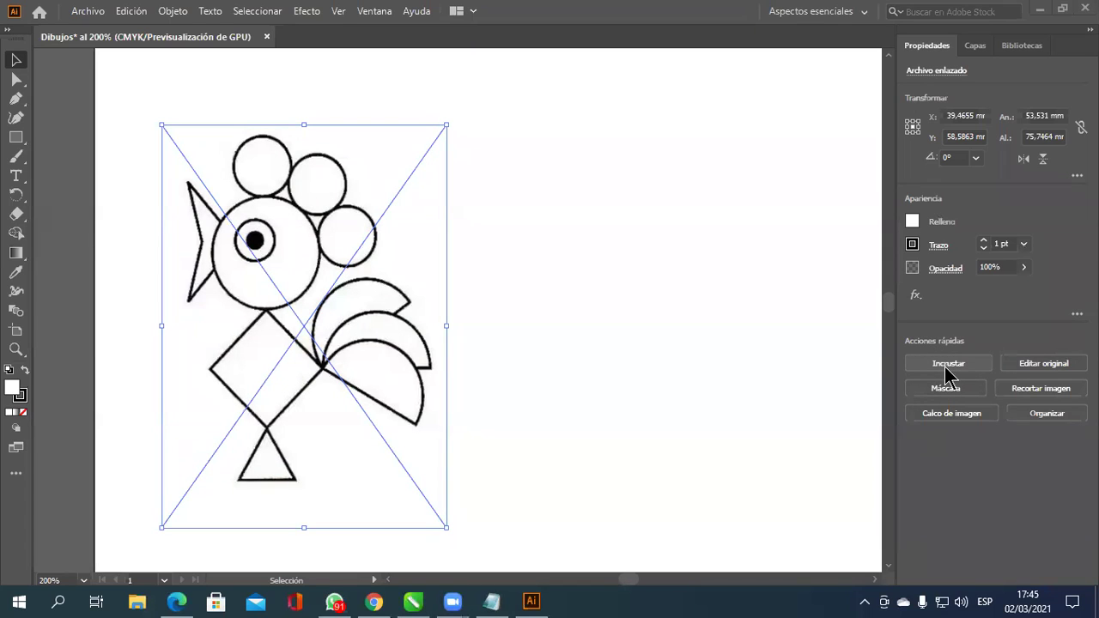
Choose Aspectos esenciales clásicos from the workspace switcher.
{"action": "left_click", "coordinate": [861, 11]}
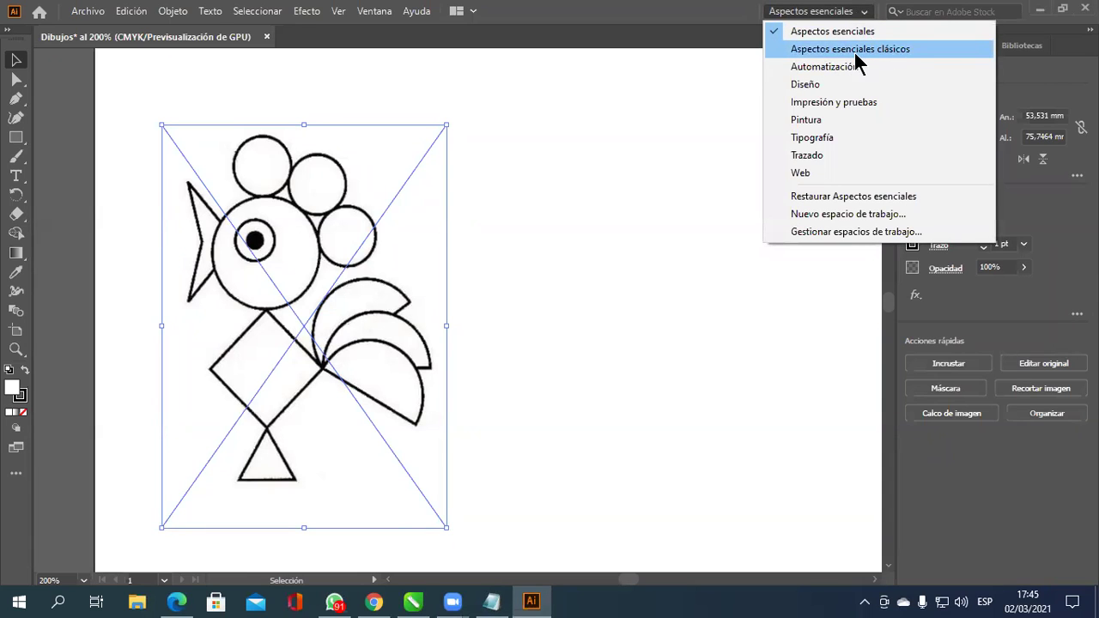
{"action": "left_click", "coordinate": [873, 51]}
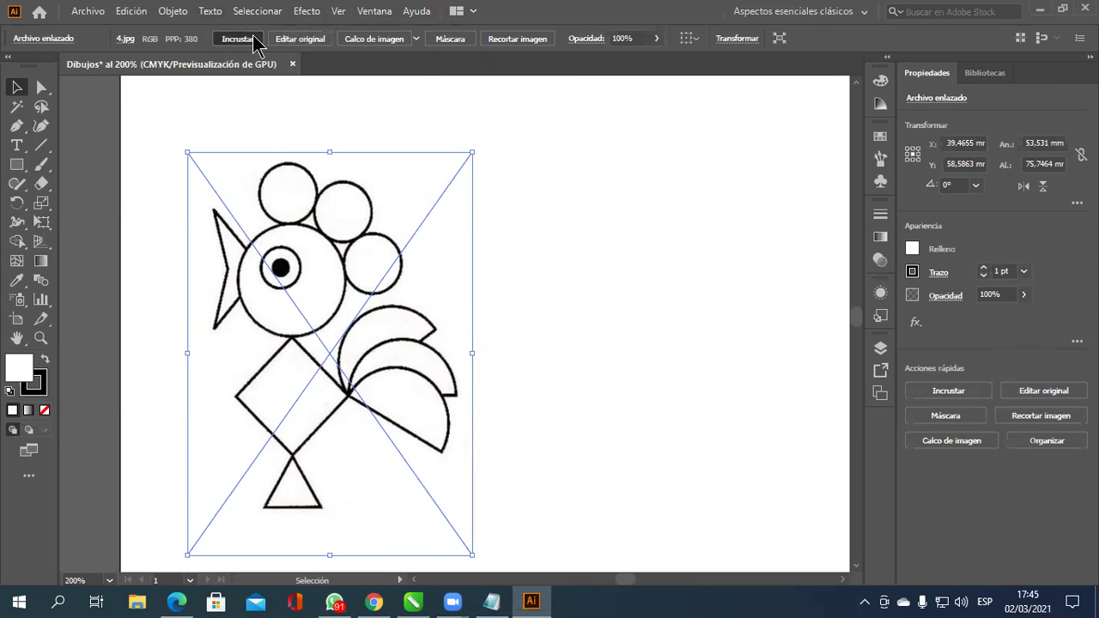
Embed the linked 4.jpg rooster image with Incrustar in the Control bar.
{"action": "left_click", "coordinate": [251, 39]}
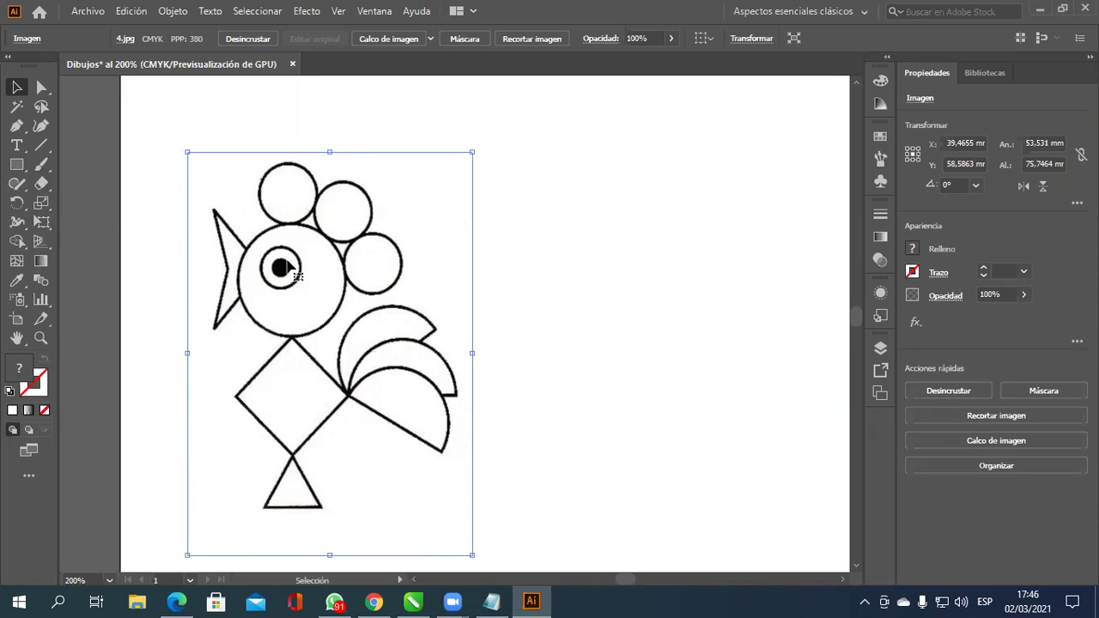
{"action": "scroll", "coordinate": [241, 276], "scroll_direction": "up", "scroll_amount": 1}
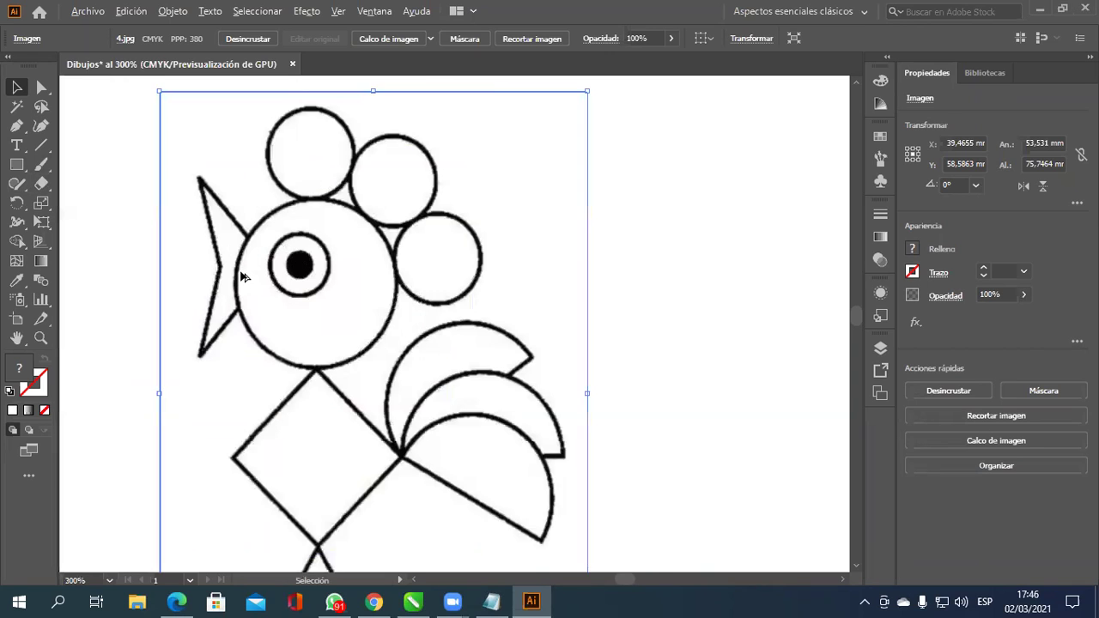
{"action": "scroll", "coordinate": [241, 277], "scroll_direction": "up", "scroll_amount": 1}
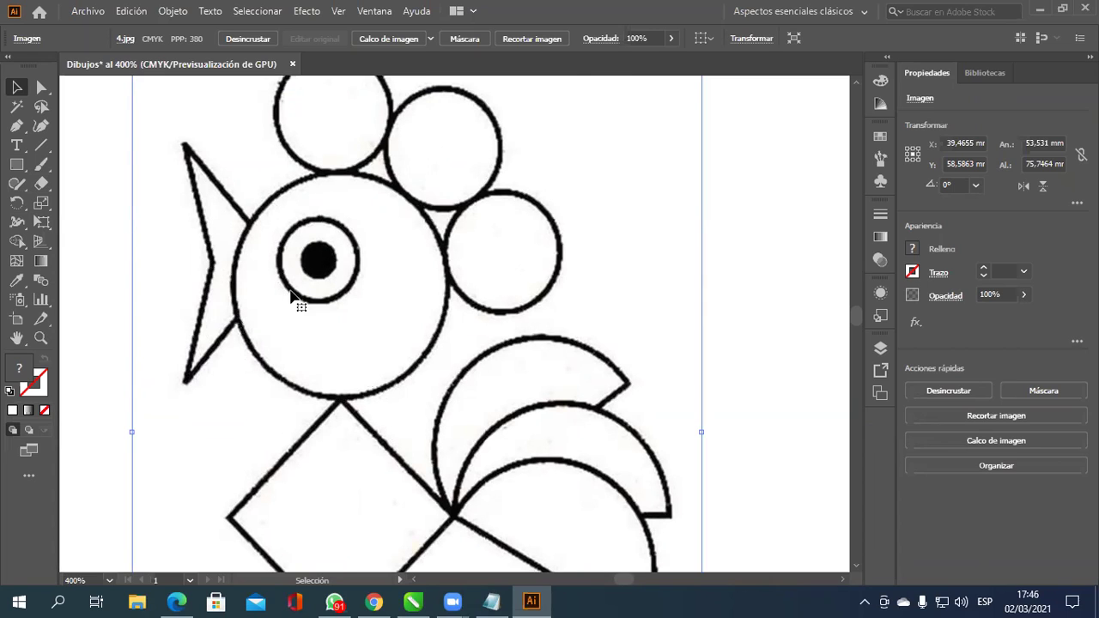
{"action": "scroll", "coordinate": [290, 292], "scroll_direction": "down", "scroll_amount": 1}
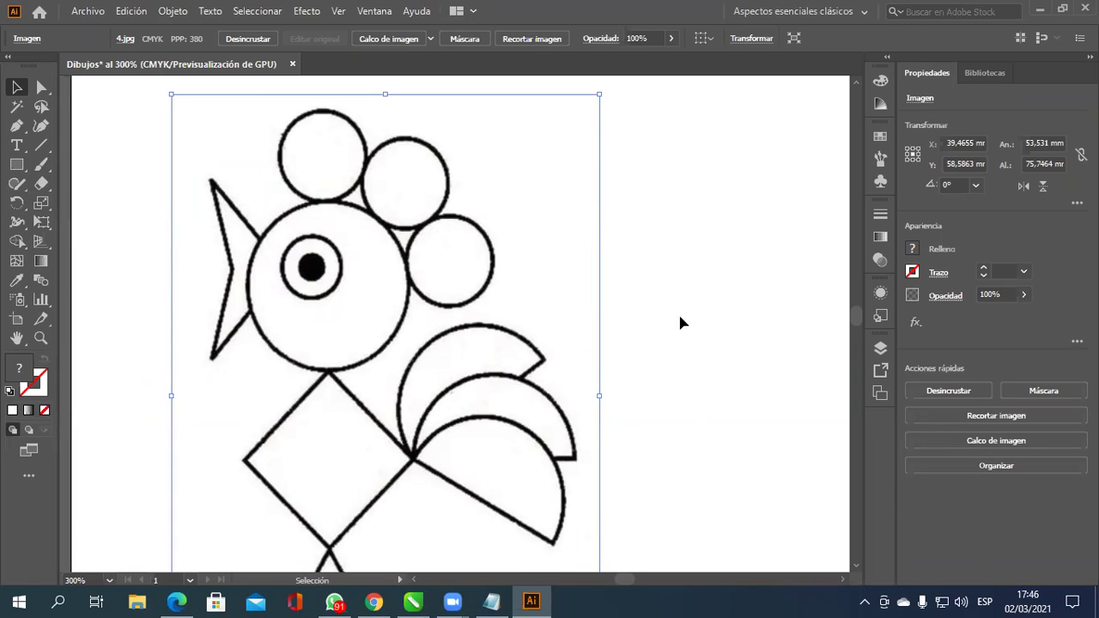
Pan toward empty page space beside the rooster and pick the Polygon tool.
{"action": "left_click_drag", "start_coordinate": [704, 297], "coordinate": [567, 315]}
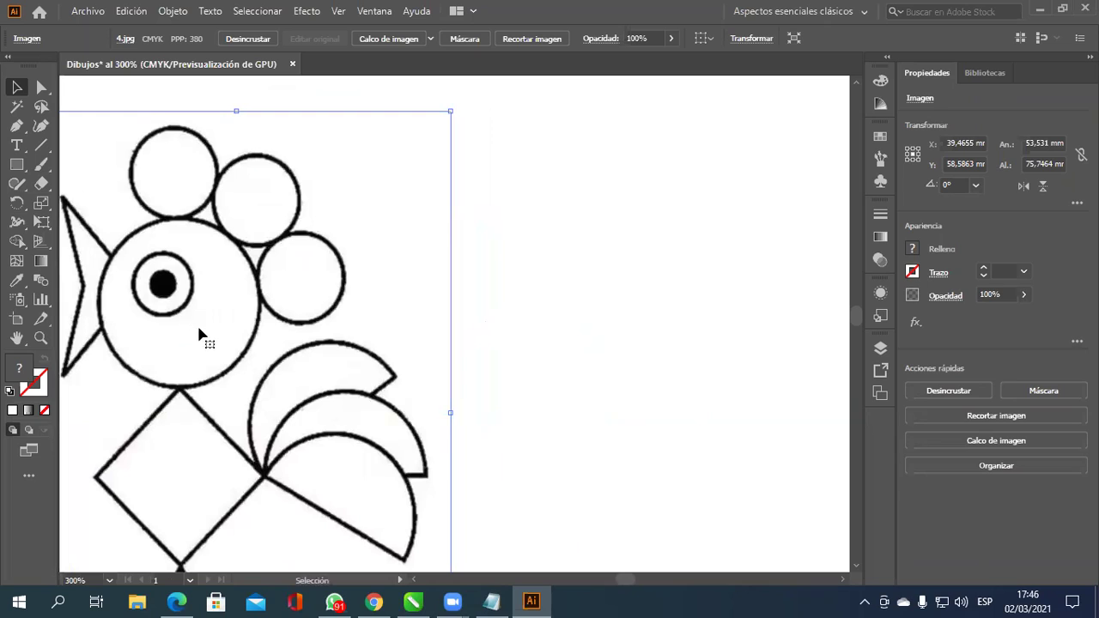
{"action": "left_click", "coordinate": [27, 174]}
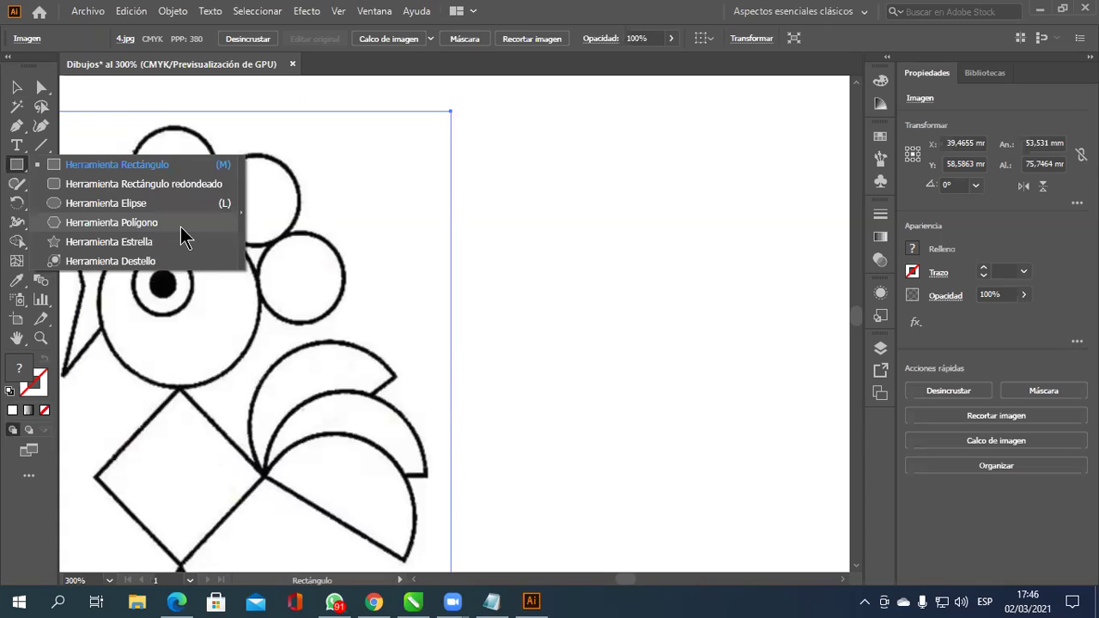
{"action": "right_click", "coordinate": [24, 171]}
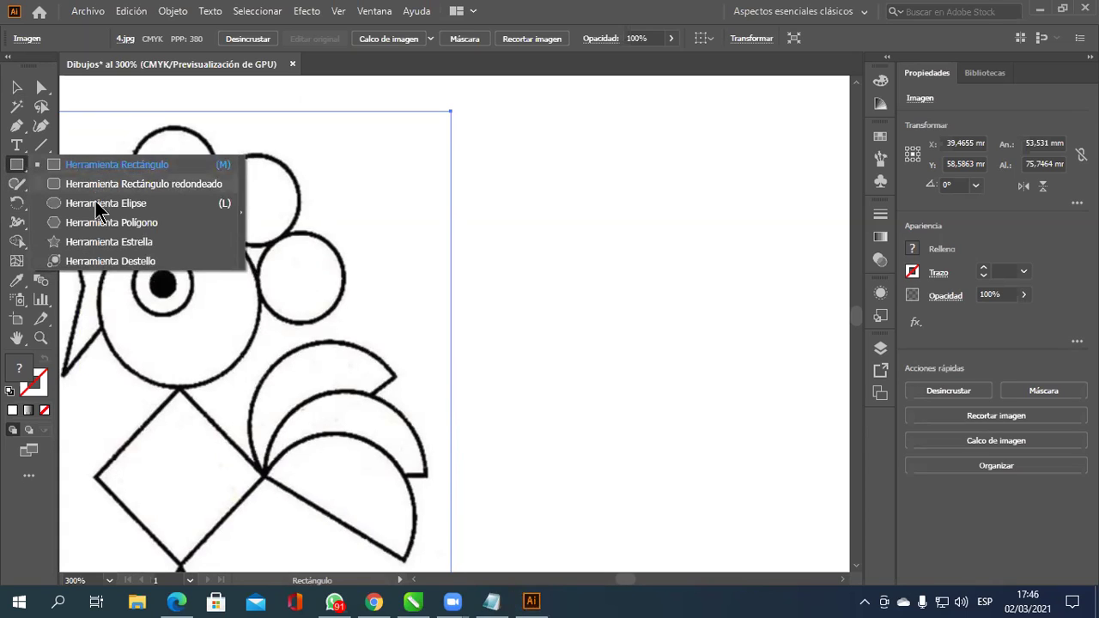
{"action": "left_click", "coordinate": [128, 224]}
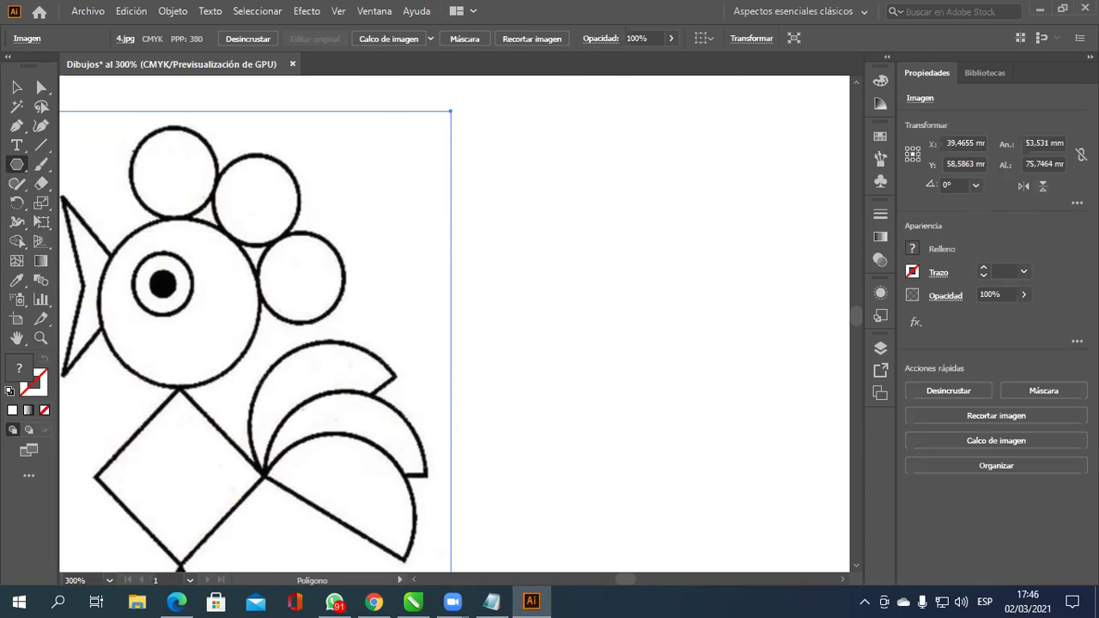
Dismiss the extended transform settings and pan to the empty area right of the rooster.
{"action": "left_click", "coordinate": [1076, 202]}
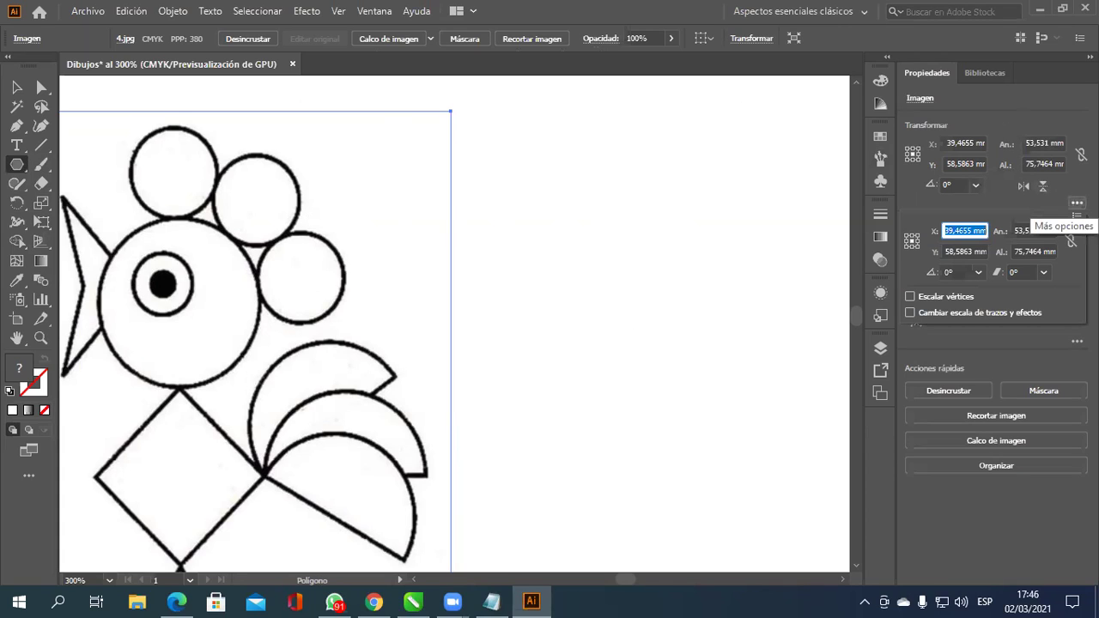
{"action": "key", "text": "Escape"}
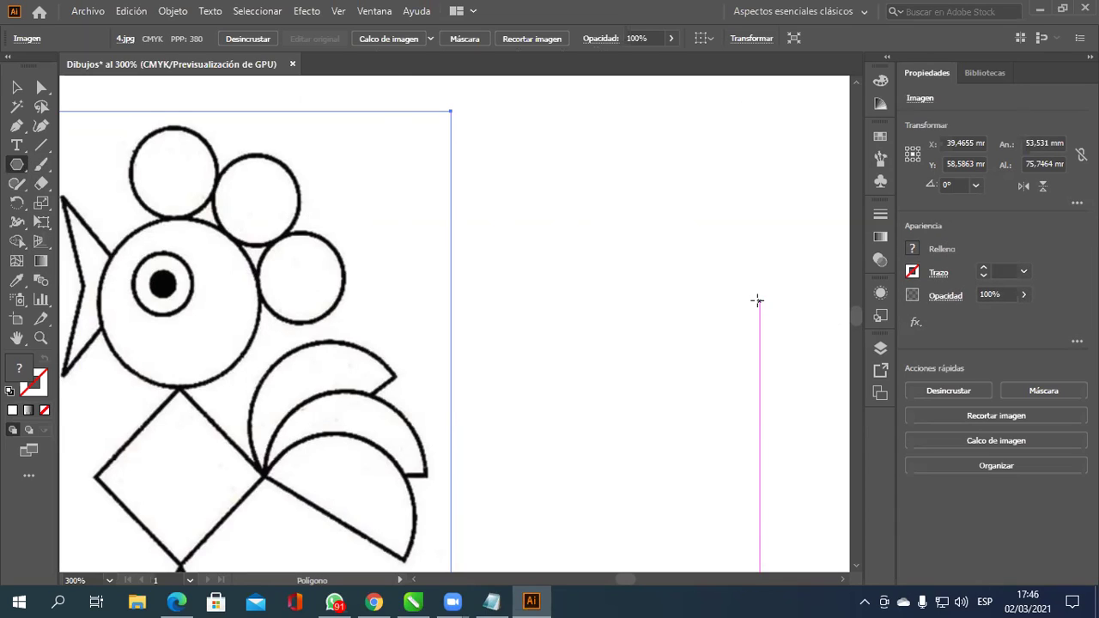
{"action": "key", "text": "space"}
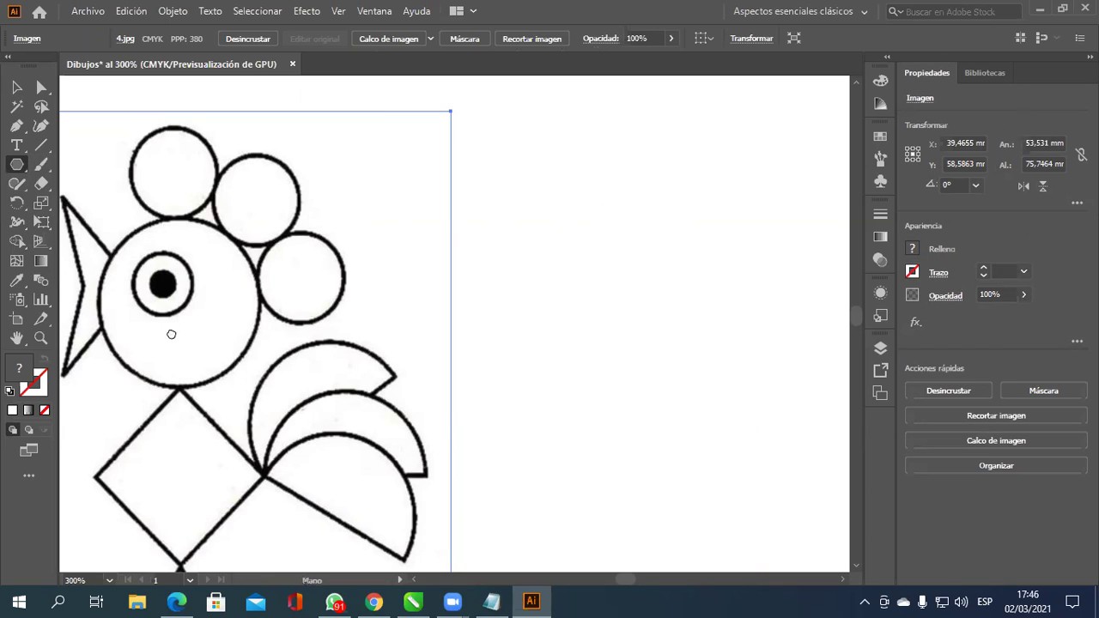
{"action": "left_click_drag", "start_coordinate": [171, 334], "coordinate": [224, 331]}
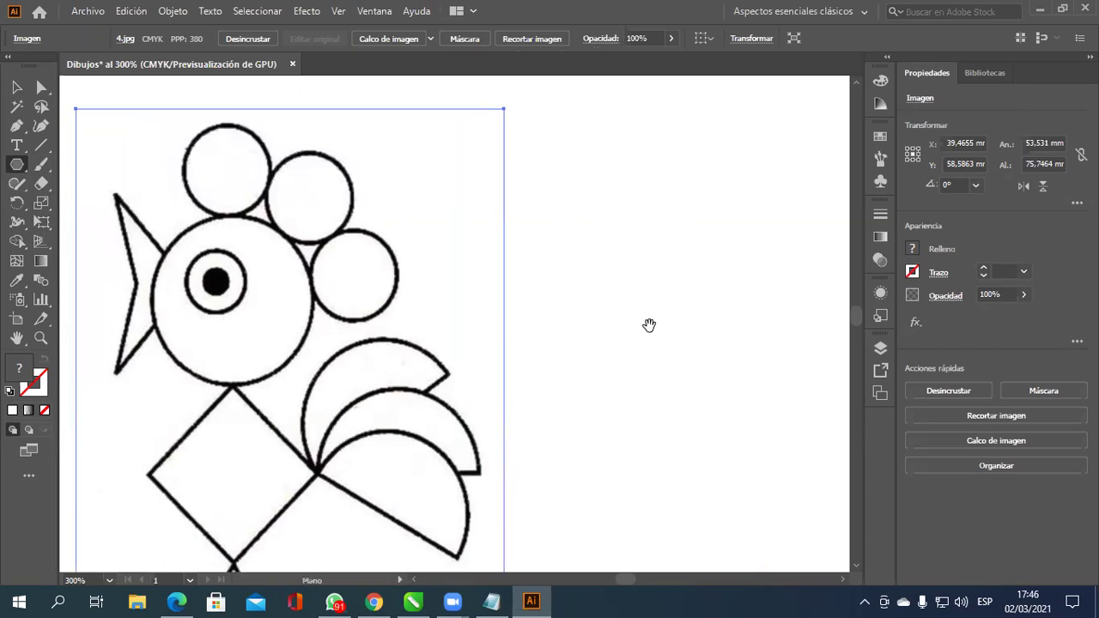
{"action": "left_click_drag", "start_coordinate": [637, 326], "coordinate": [483, 340]}
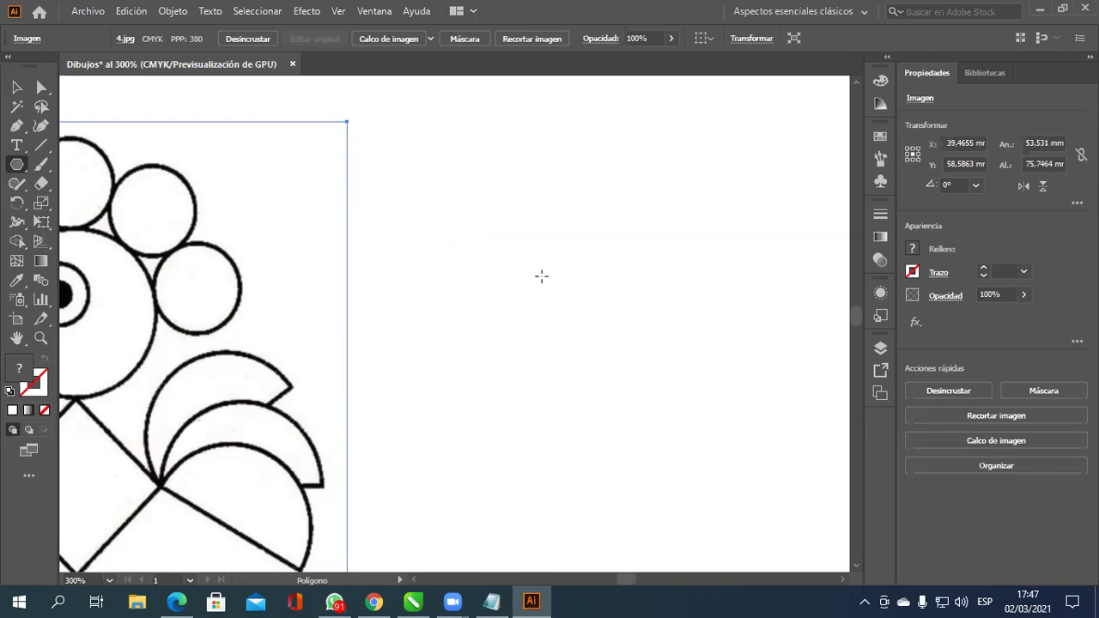
Start a 3-sided polygon on the canvas, then cancel the Polígono dialog.
{"action": "left_click", "coordinate": [541, 276]}
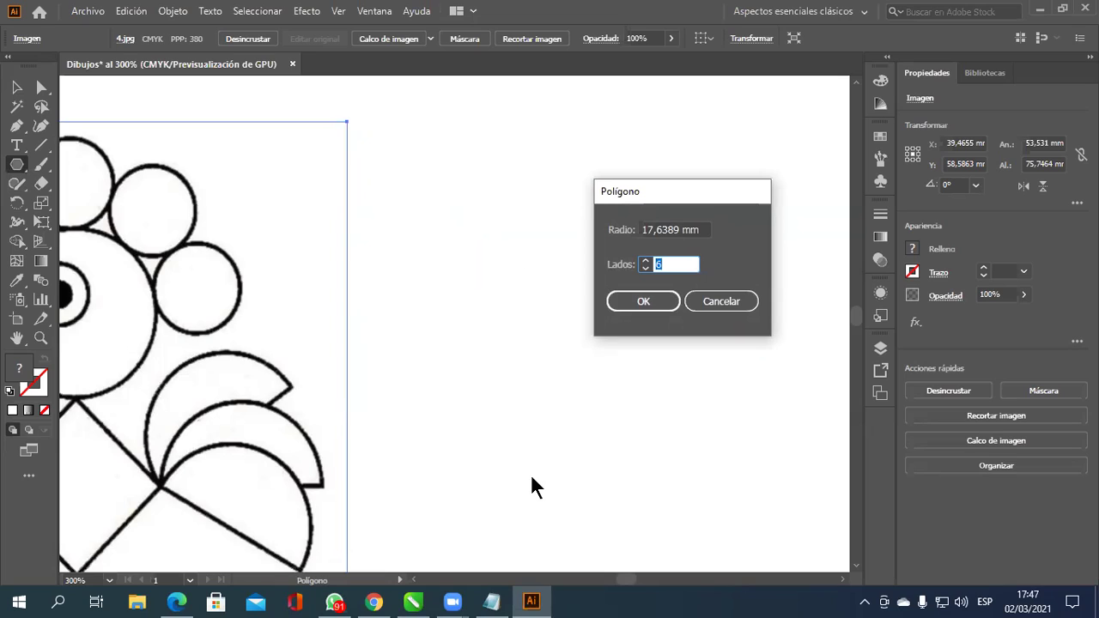
{"action": "type", "text": "3"}
{"action": "left_click", "coordinate": [726, 302]}
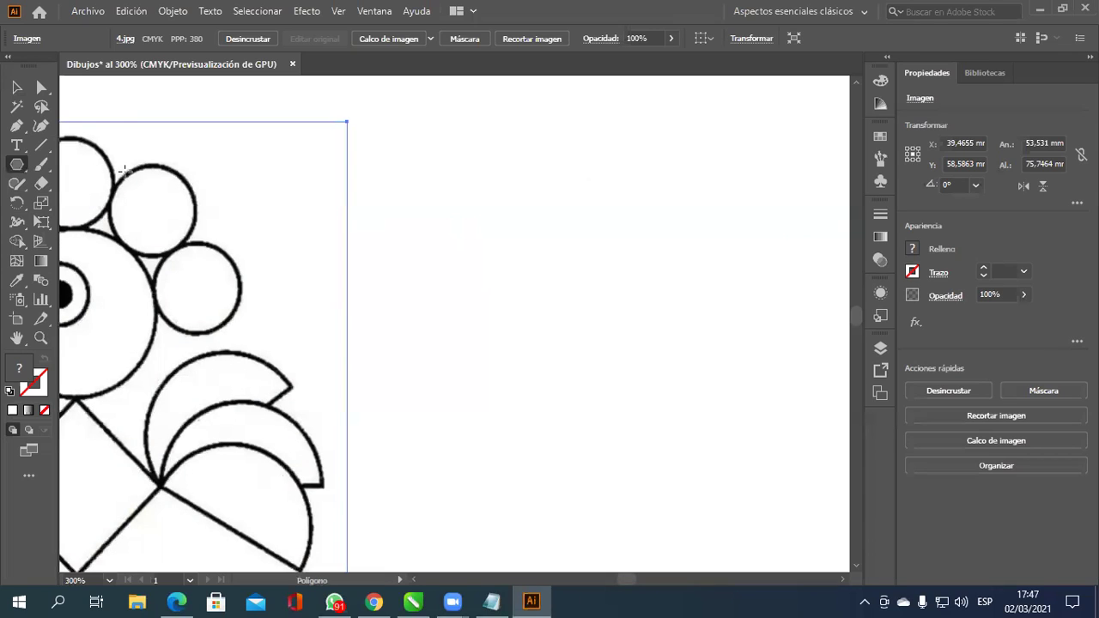
Reselect the Polygon tool and create a 3-sided triangle beside the rooster.
{"action": "left_click", "coordinate": [15, 87]}
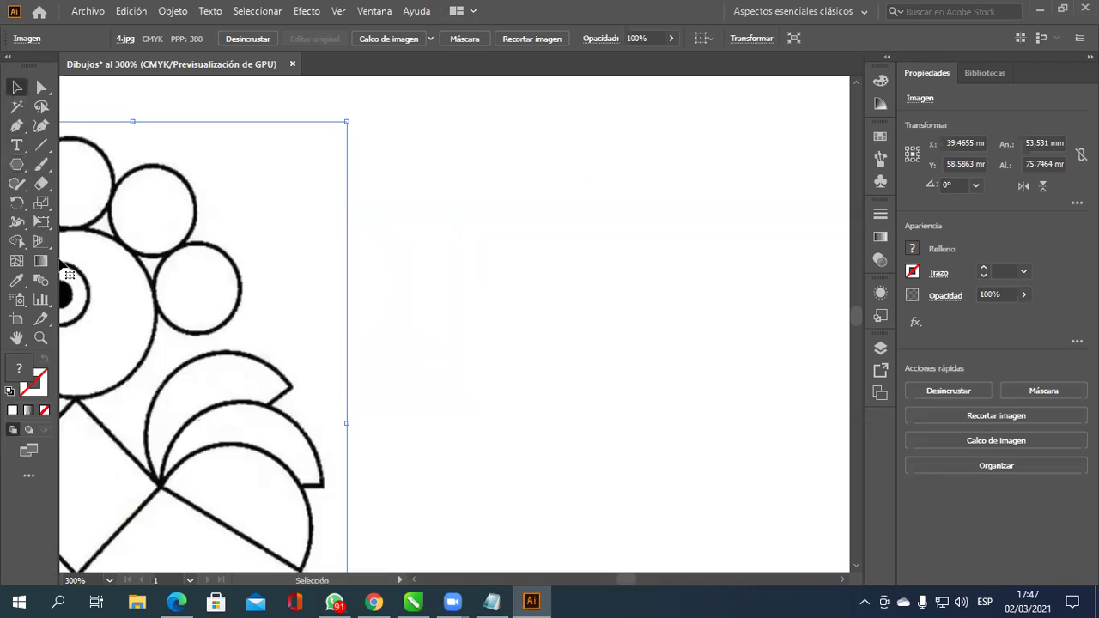
{"action": "left_click", "coordinate": [16, 165]}
{"action": "left_click", "coordinate": [16, 165]}
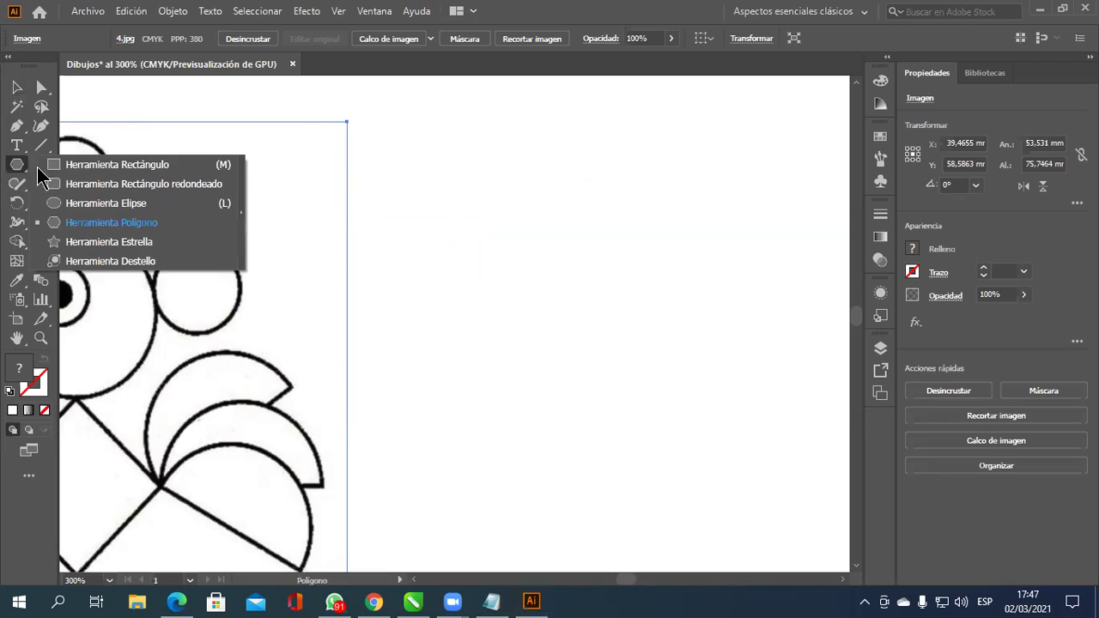
{"action": "left_click", "coordinate": [91, 216]}
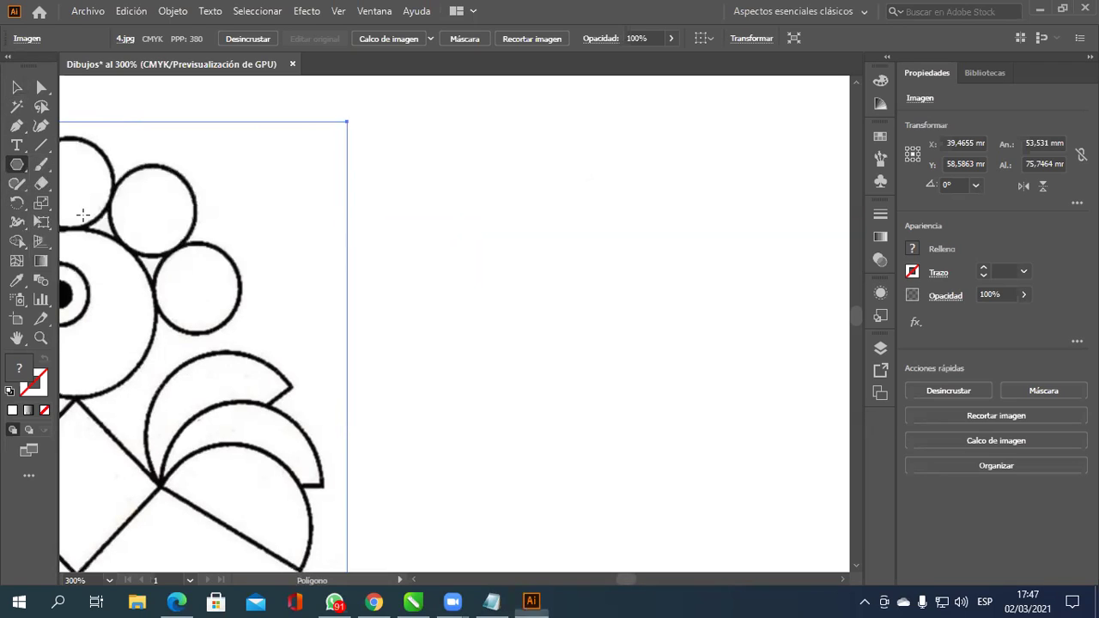
{"action": "left_click", "coordinate": [512, 238]}
{"action": "type", "text": "3"}
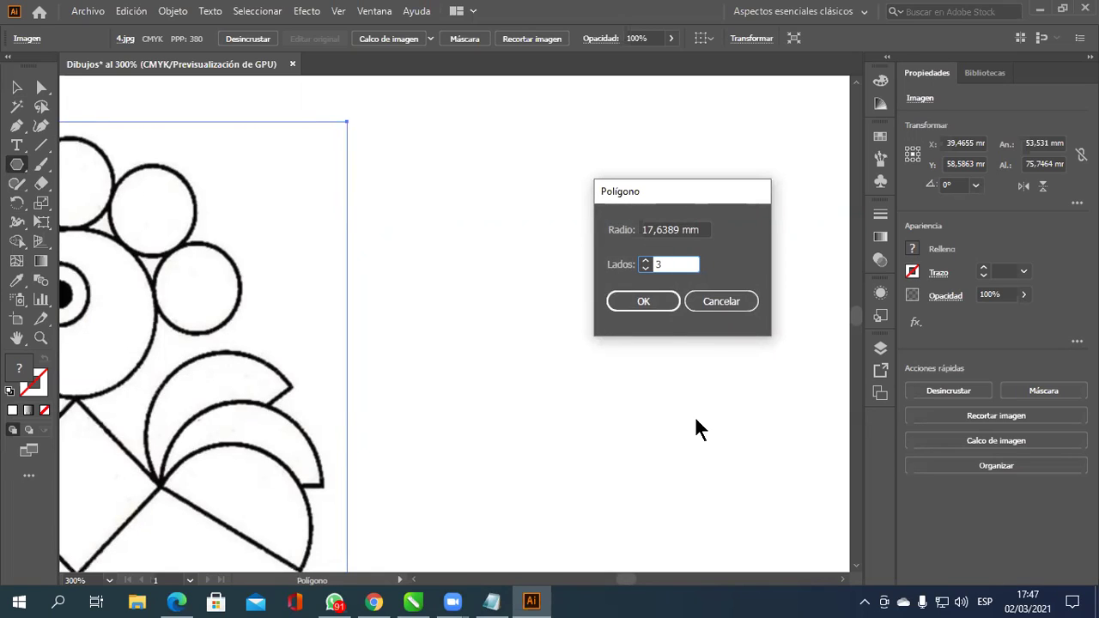
{"action": "left_click", "coordinate": [650, 304]}
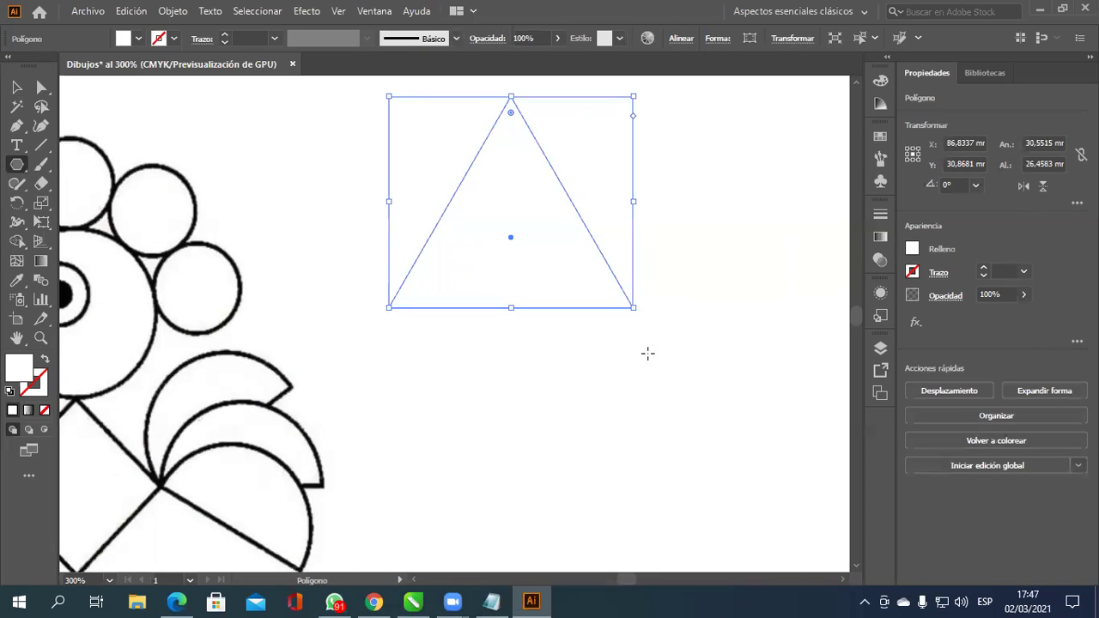
Move the triangle down-right and rotate it to 270° so it points right.
{"action": "left_click", "coordinate": [16, 86]}
{"action": "left_click_drag", "start_coordinate": [490, 211], "coordinate": [535, 299]}
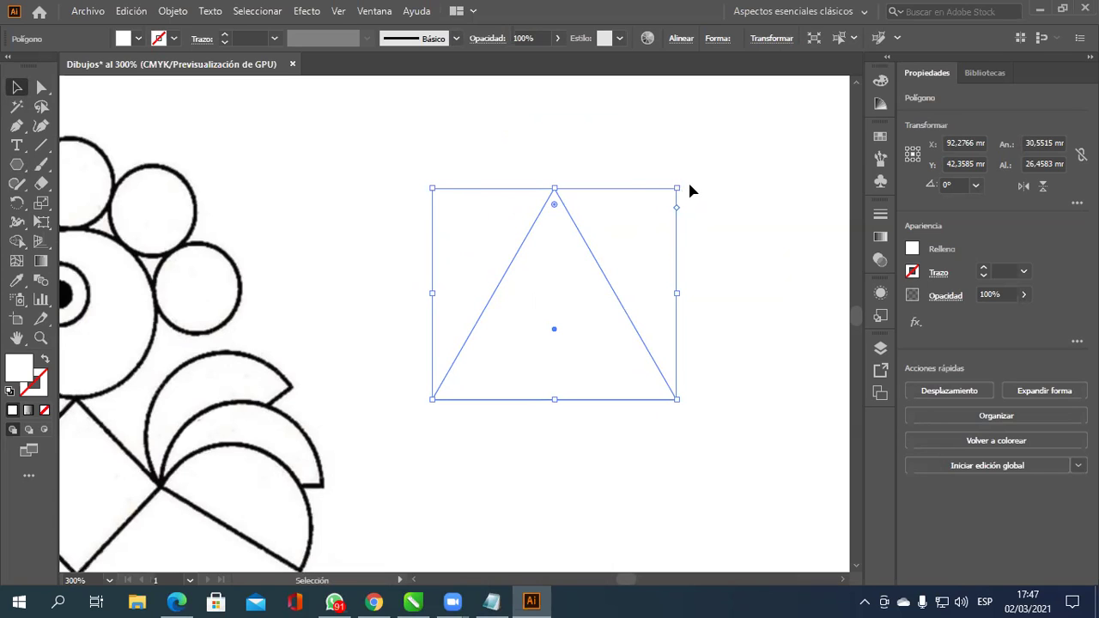
{"action": "mouse_move", "coordinate": [684, 182]}
{"action": "left_mouse_down"}
{"action": "mouse_move", "coordinate": [715, 196]}
{"action": "mouse_move", "coordinate": [684, 179]}
{"action": "left_mouse_up"}
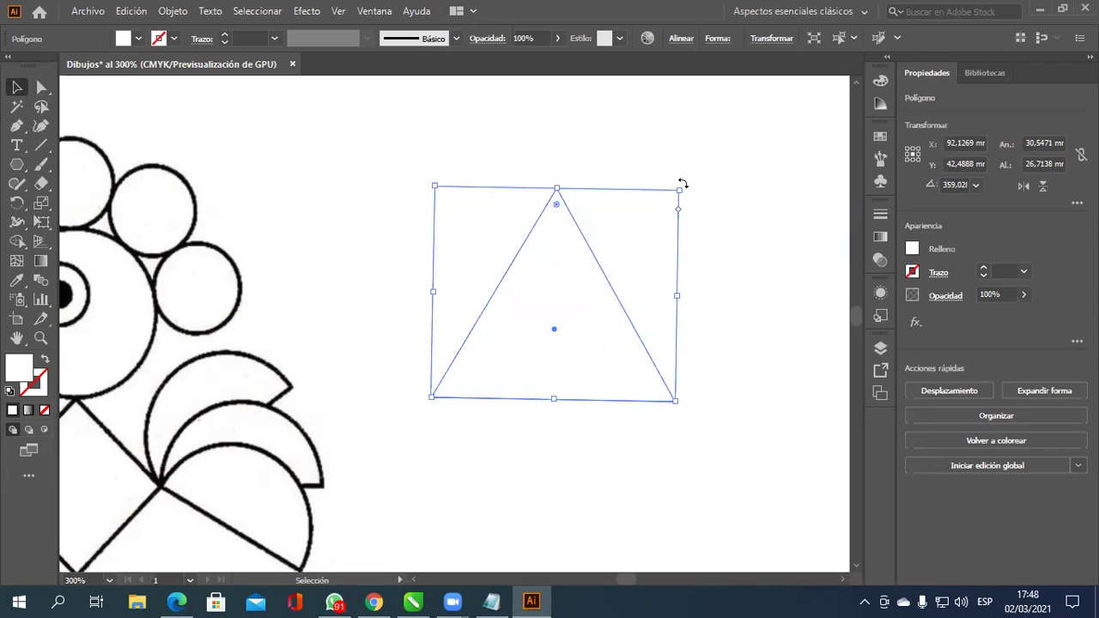
{"action": "left_click_drag", "start_coordinate": [682, 183], "coordinate": [726, 335]}
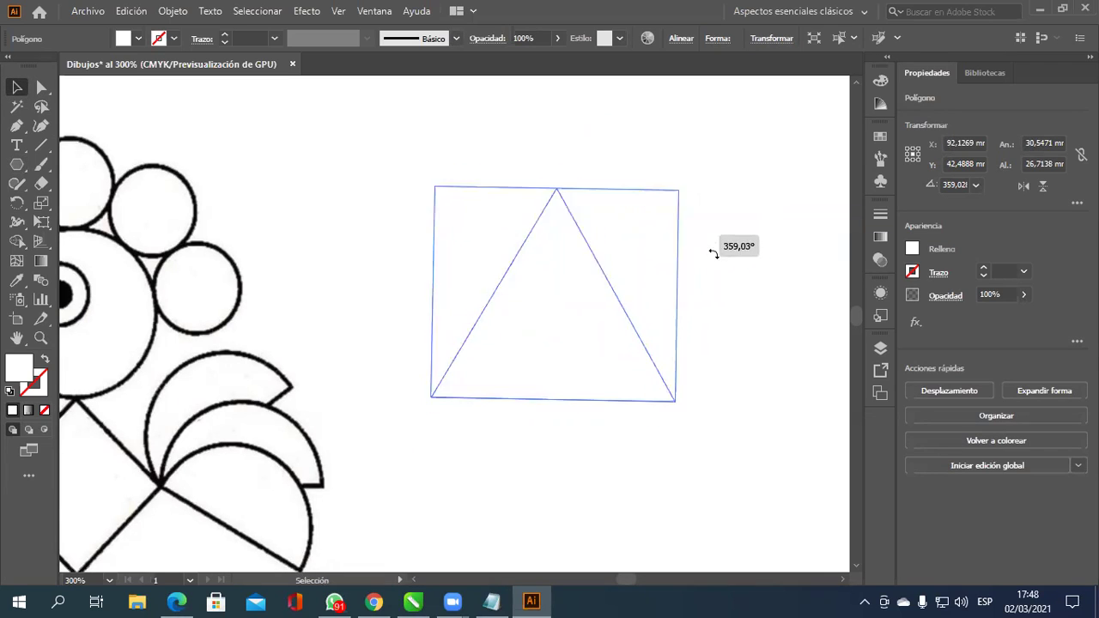
{"action": "left_click_drag", "start_coordinate": [726, 335], "coordinate": [721, 402]}
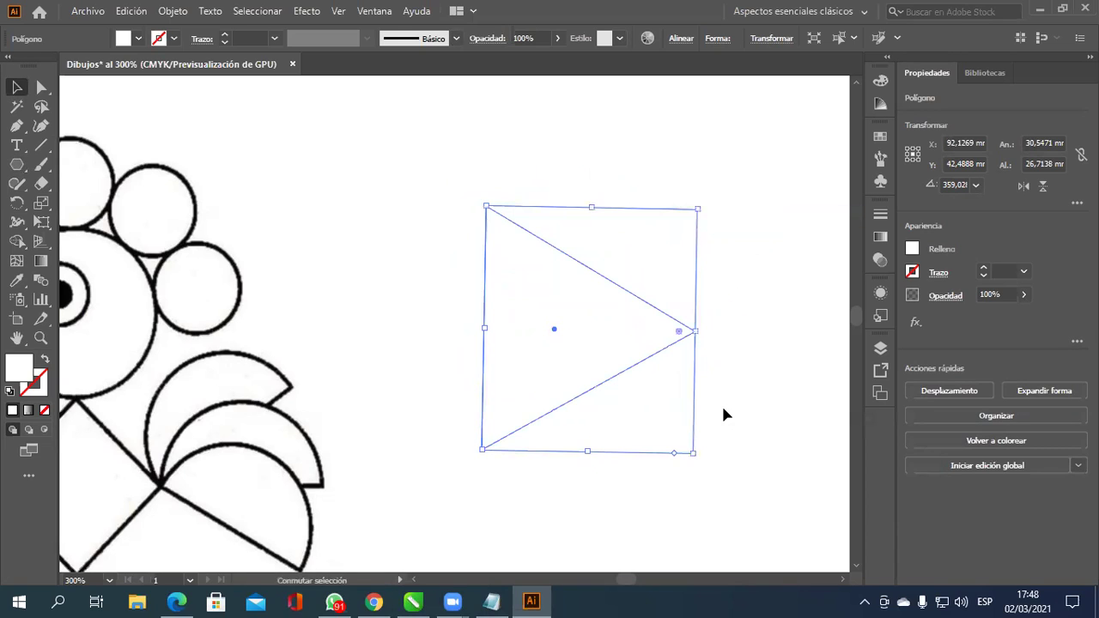
{"action": "left_click_drag", "start_coordinate": [703, 206], "coordinate": [698, 204]}
Undo the accidental deletion of the rotated triangle.
{"action": "key", "text": "Delete"}
{"action": "key", "text": "ctrl+z"}
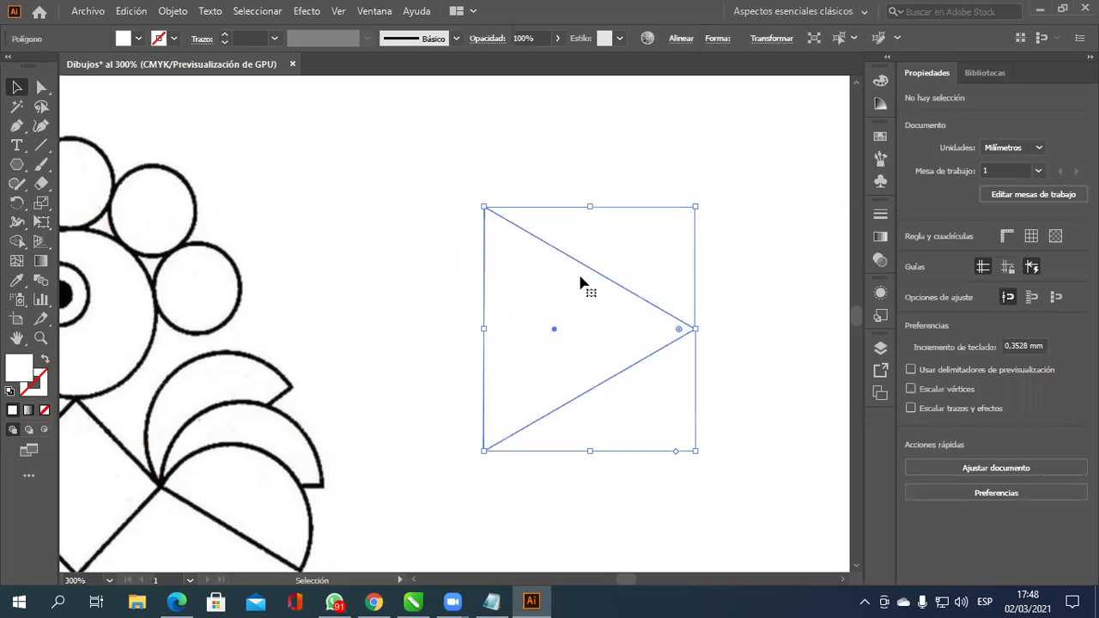
{"action": "scroll", "coordinate": [560, 262], "scroll_direction": "down", "scroll_amount": 2, "text": "alt"}
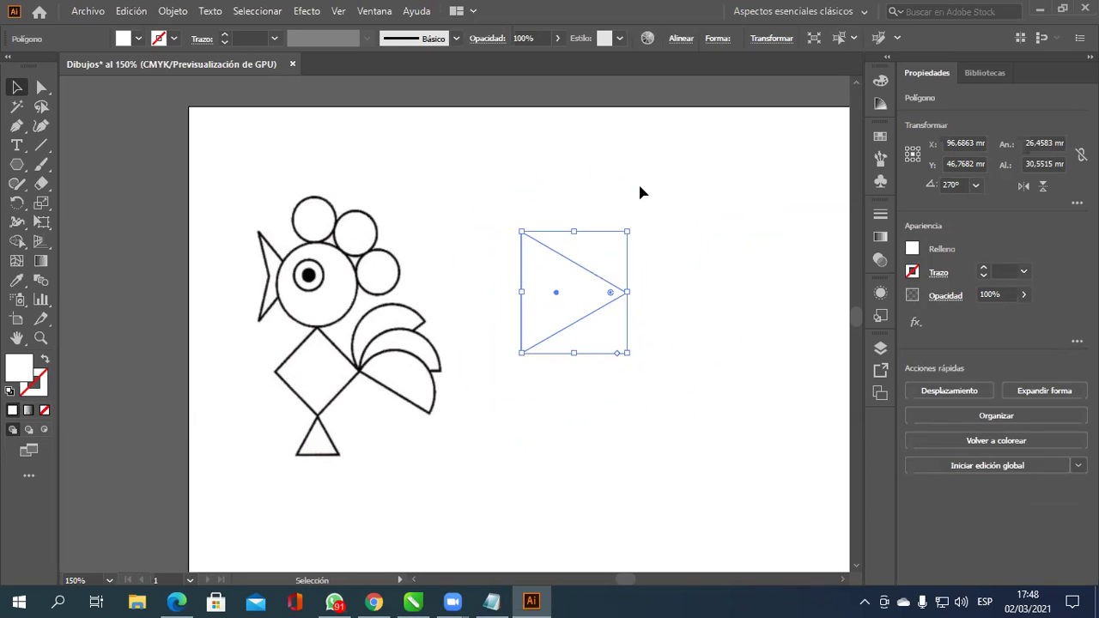
{"action": "key", "text": "Delete"}
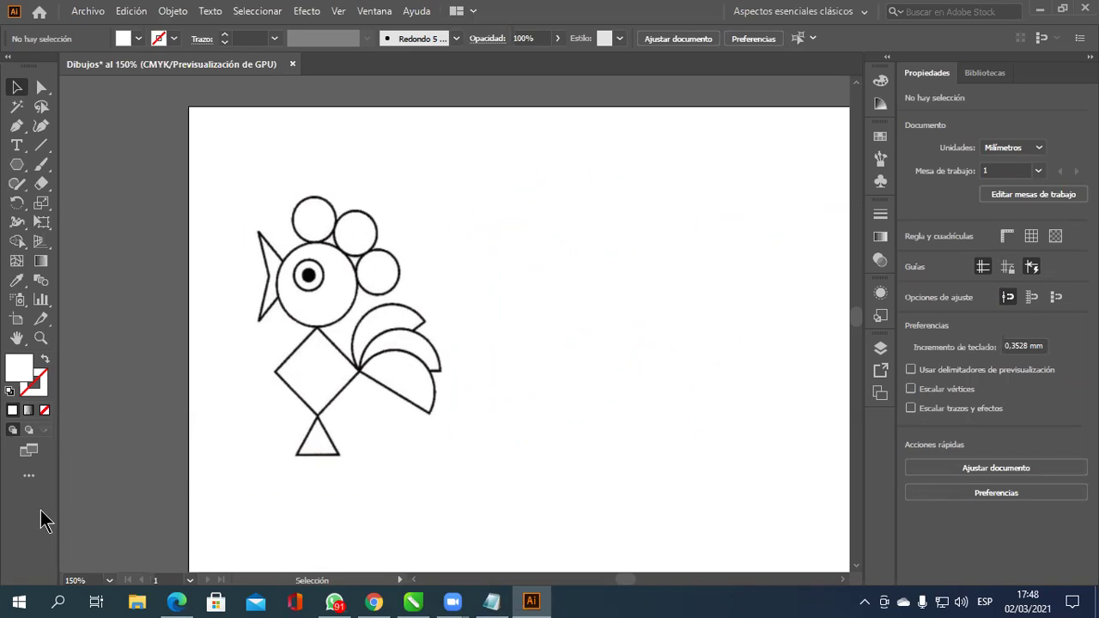
{"action": "left_click", "coordinate": [577, 292]}
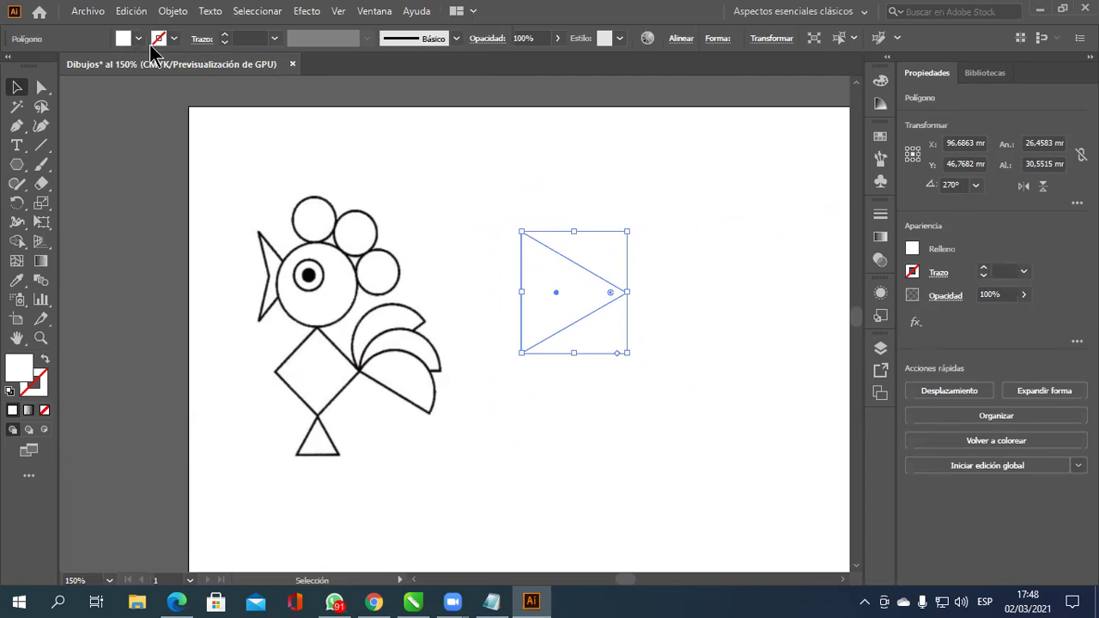
Give the triangle a black 1 pt outline from the Trazo swatches.
{"action": "left_click", "coordinate": [912, 272]}
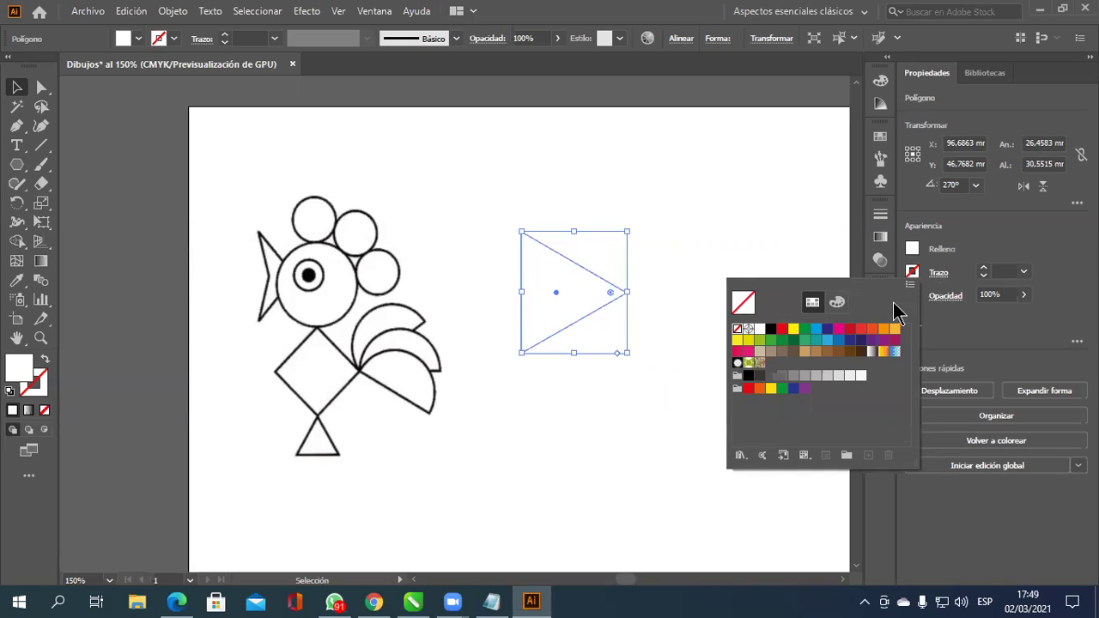
{"action": "left_click", "coordinate": [937, 291]}
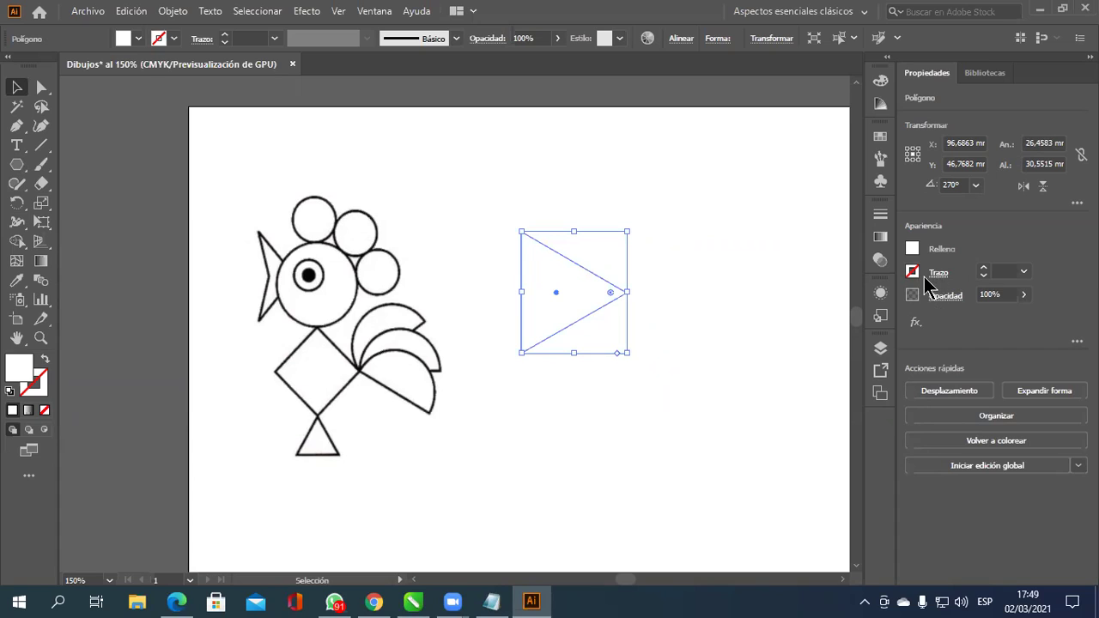
{"action": "left_click", "coordinate": [911, 272]}
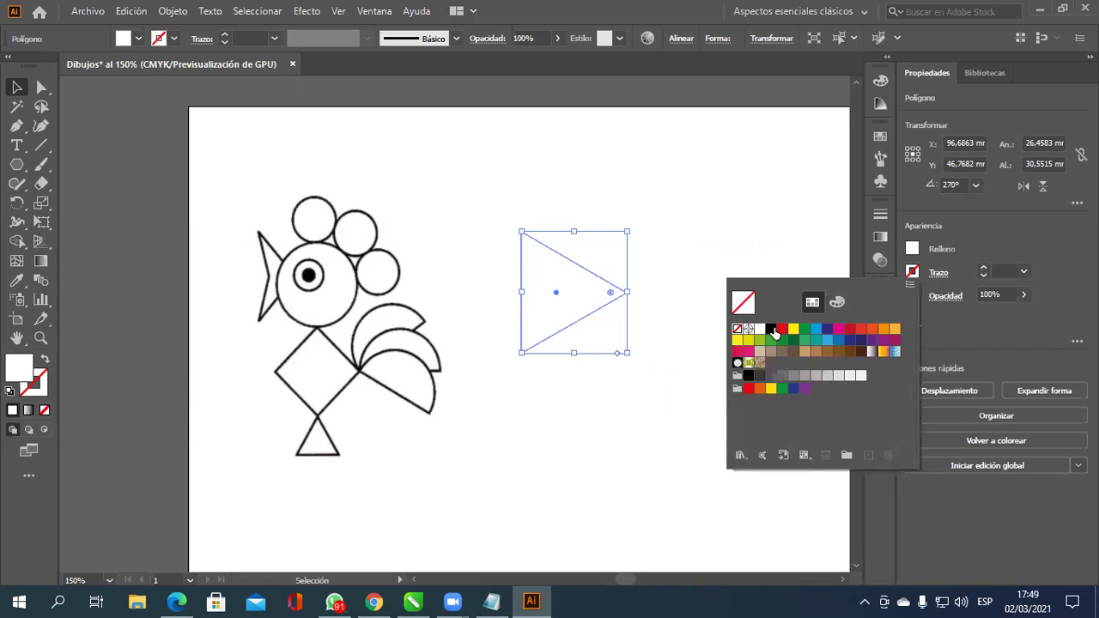
{"action": "left_click", "coordinate": [770, 328]}
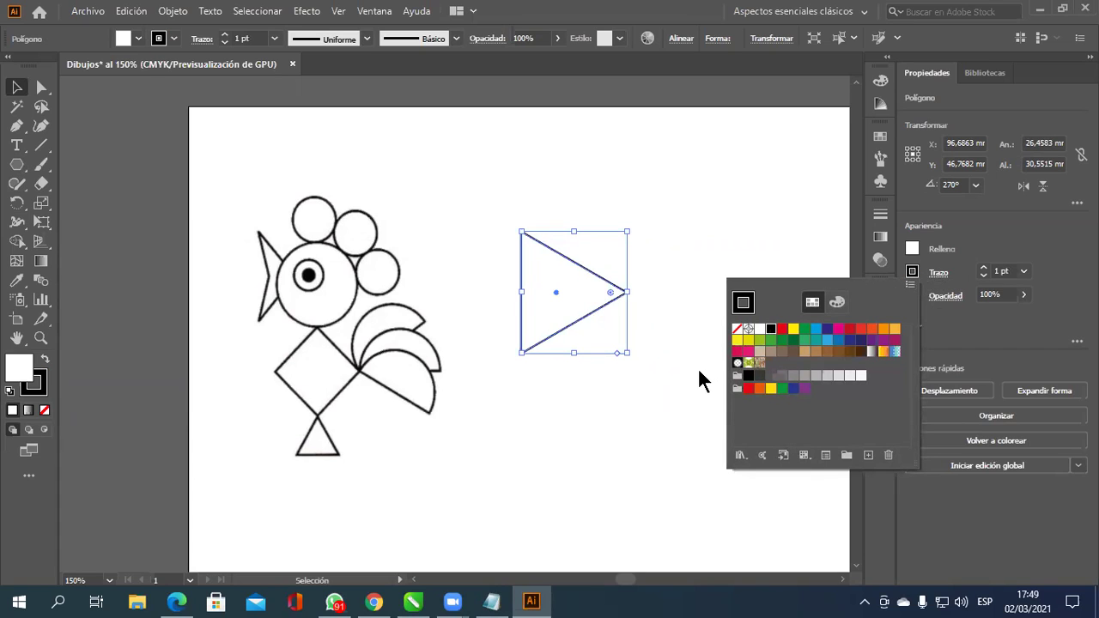
{"action": "left_click", "coordinate": [630, 237]}
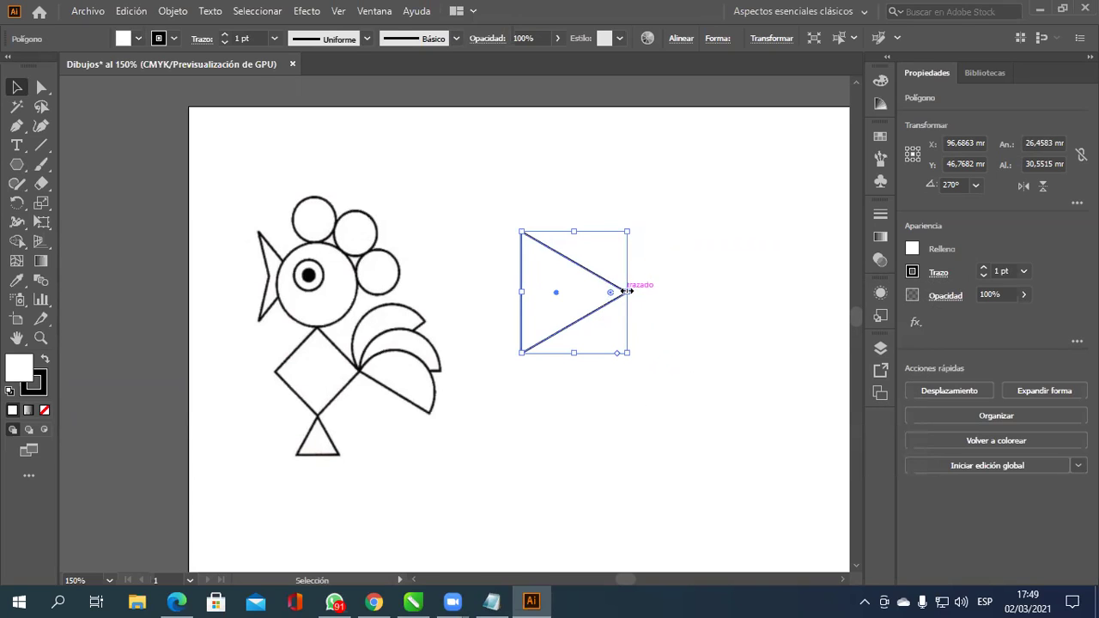
Scale the triangle down to 16.1774 × 24.8511 mm.
{"action": "left_click_drag", "start_coordinate": [626, 291], "coordinate": [607, 293]}
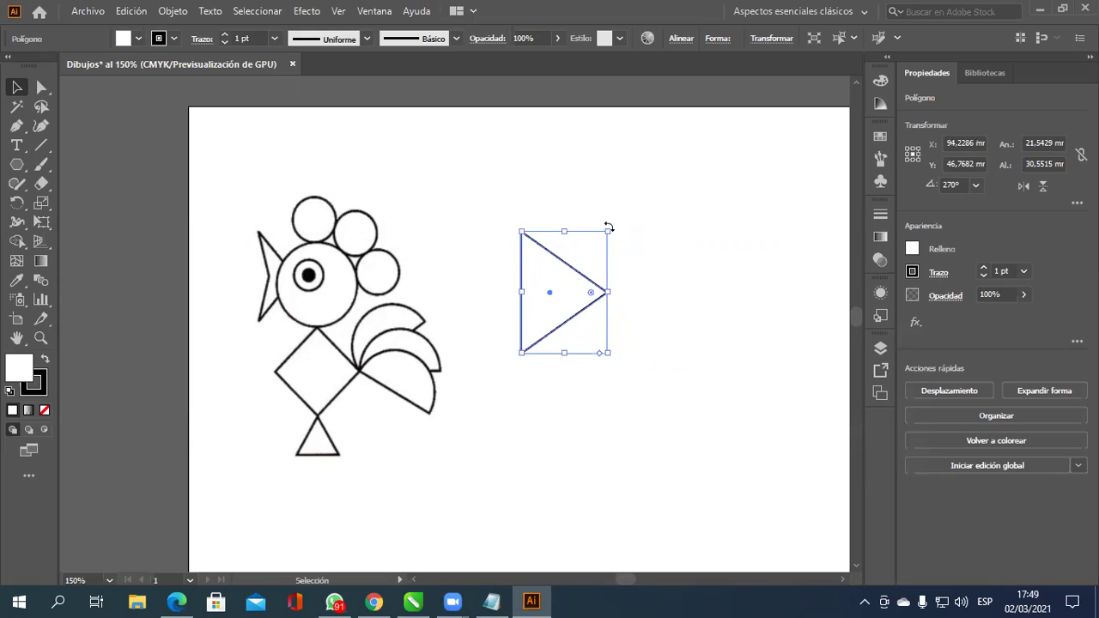
{"action": "left_click_drag", "start_coordinate": [608, 230], "coordinate": [586, 255]}
{"action": "left_click", "coordinate": [664, 394]}
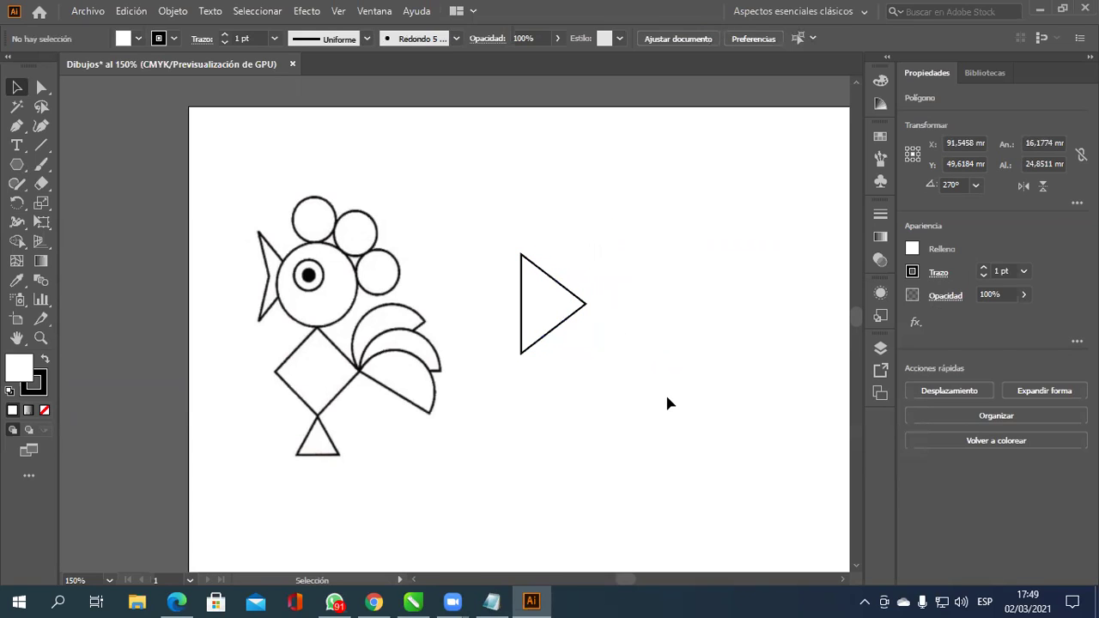
{"action": "left_click", "coordinate": [558, 329]}
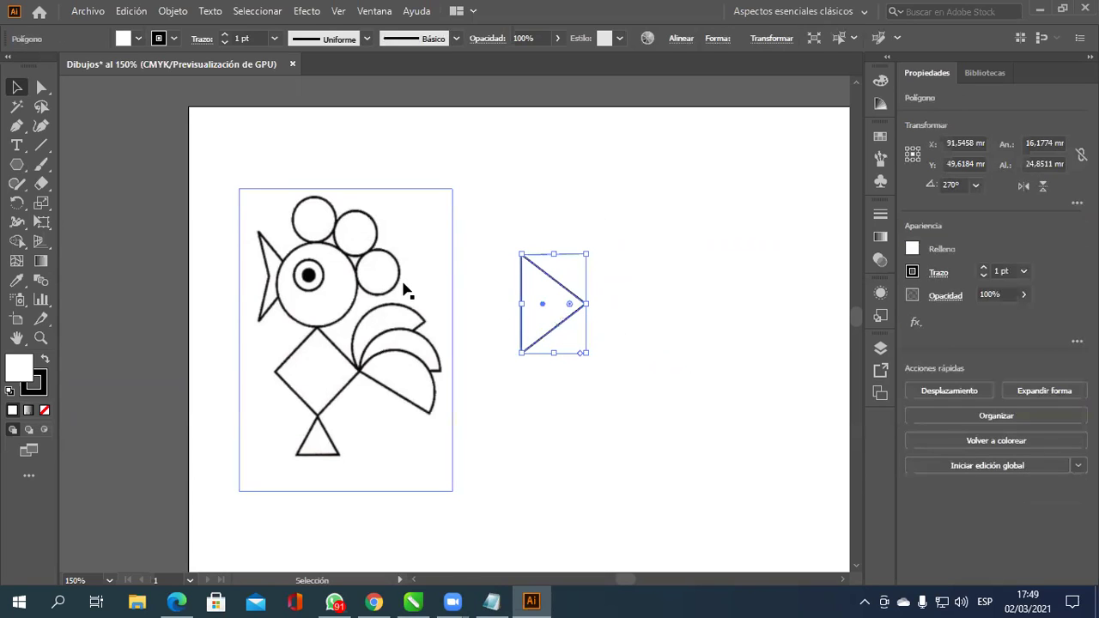
Zoom in to 200% and show the Pen tool's anchor-point flyout.
{"action": "scroll", "coordinate": [337, 298], "scroll_direction": "up", "scroll_amount": 1, "text": "alt"}
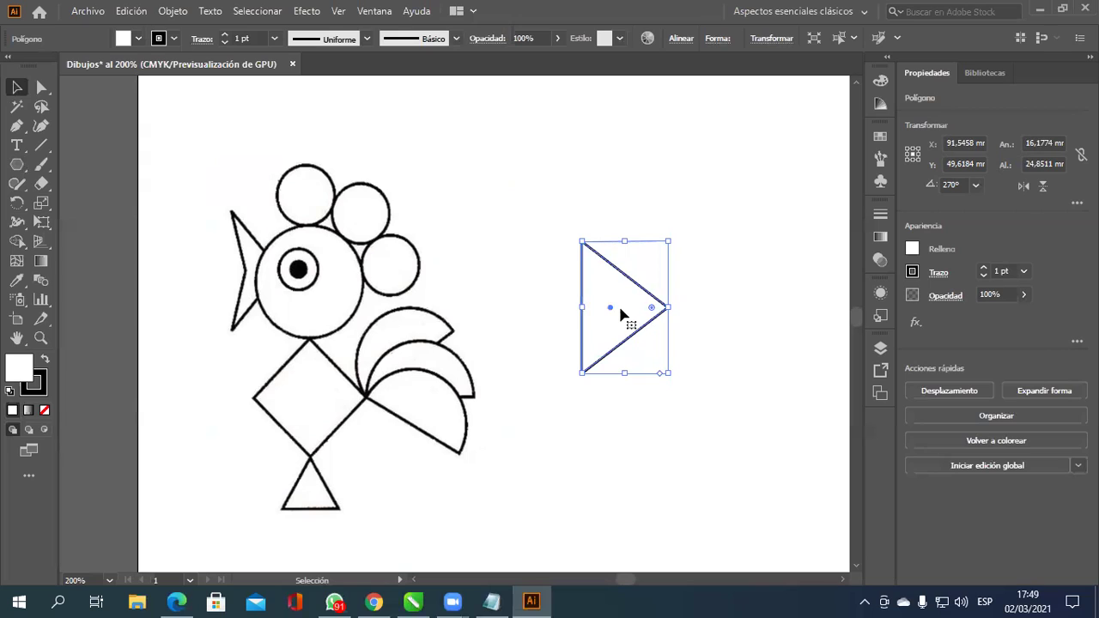
{"action": "left_click", "coordinate": [17, 126]}
{"action": "right_click", "coordinate": [26, 134]}
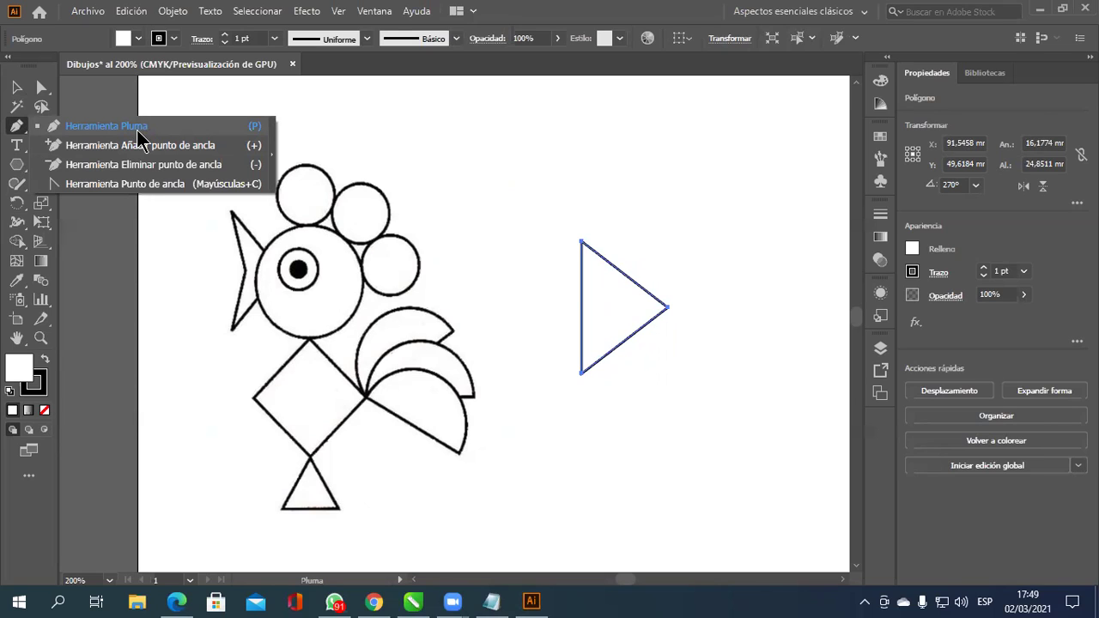
Add an anchor midway on the triangle's left edge and pull it about 4 mm right.
{"action": "left_click", "coordinate": [142, 127]}
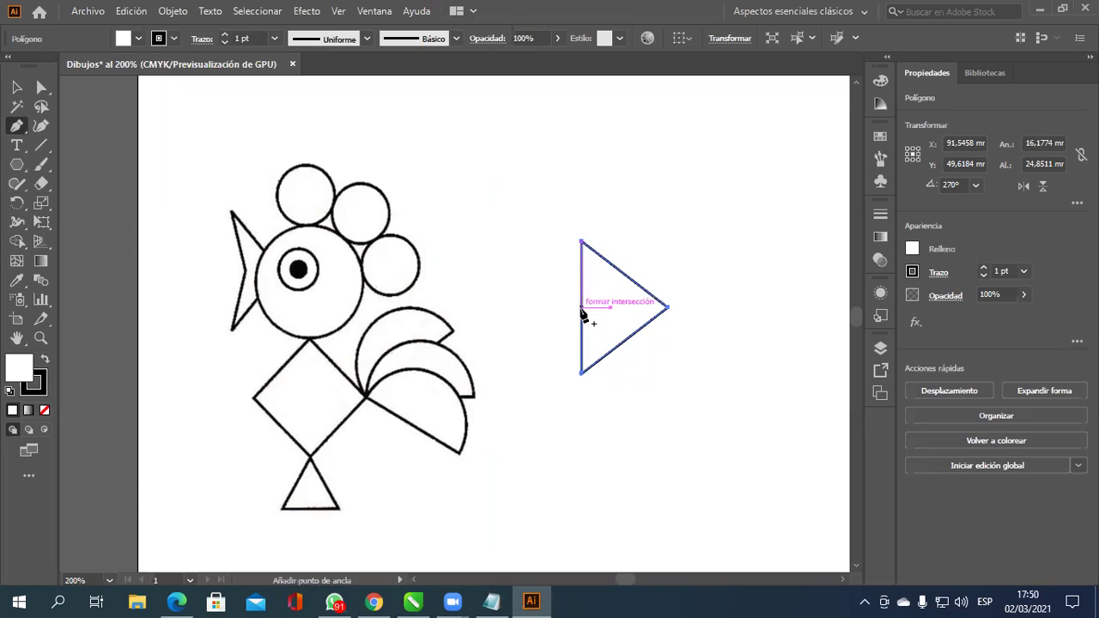
{"action": "left_click", "coordinate": [581, 309]}
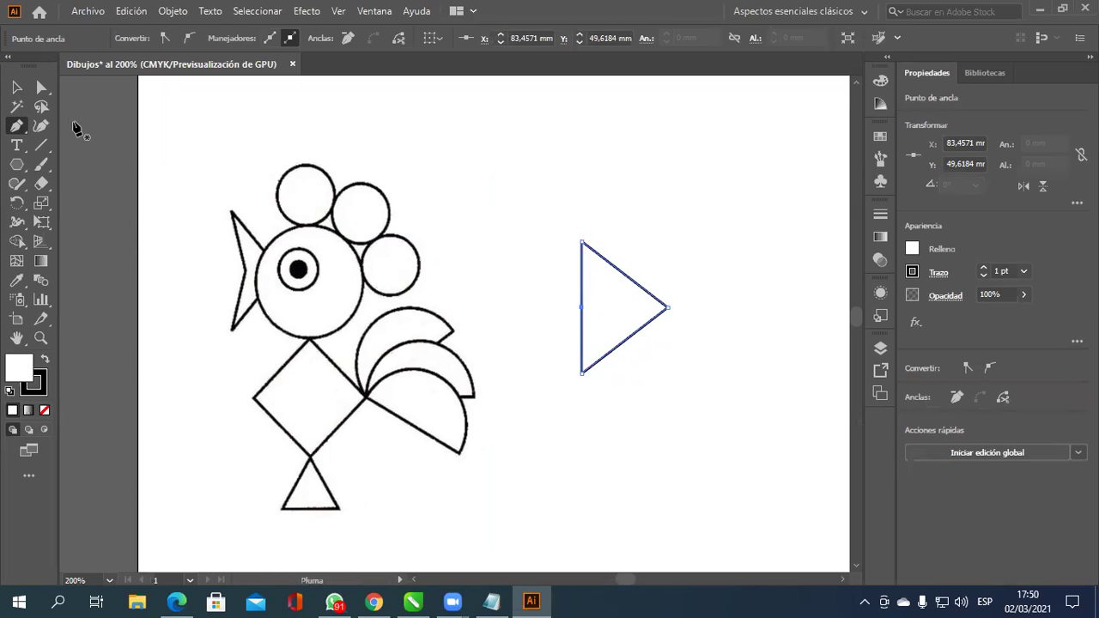
{"action": "left_click_drag", "start_coordinate": [41, 87], "coordinate": [153, 93]}
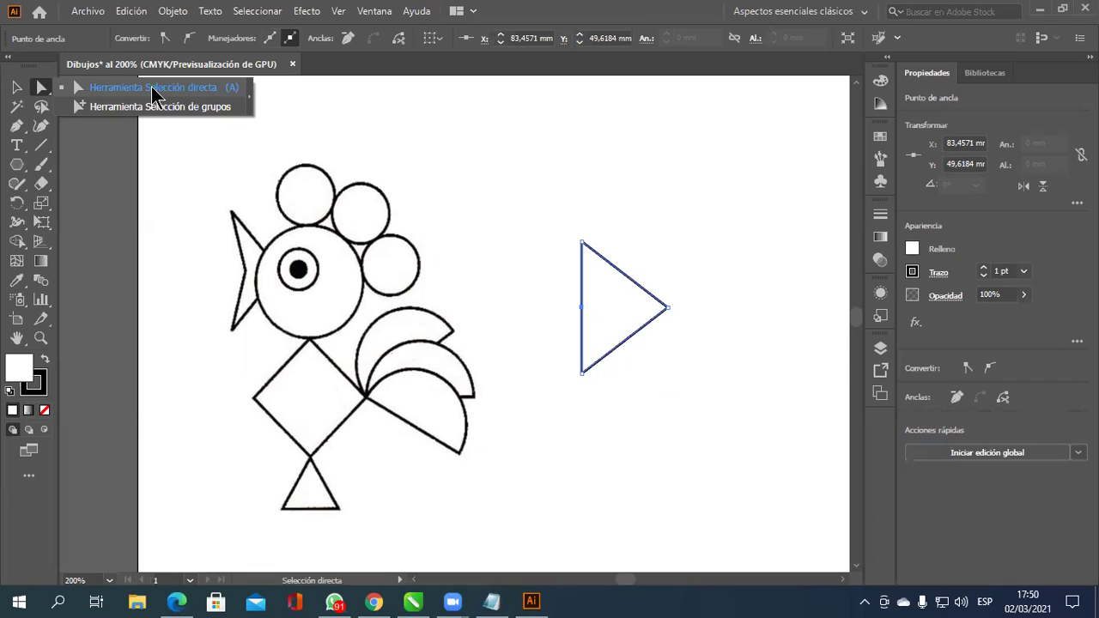
{"action": "left_click", "coordinate": [153, 89]}
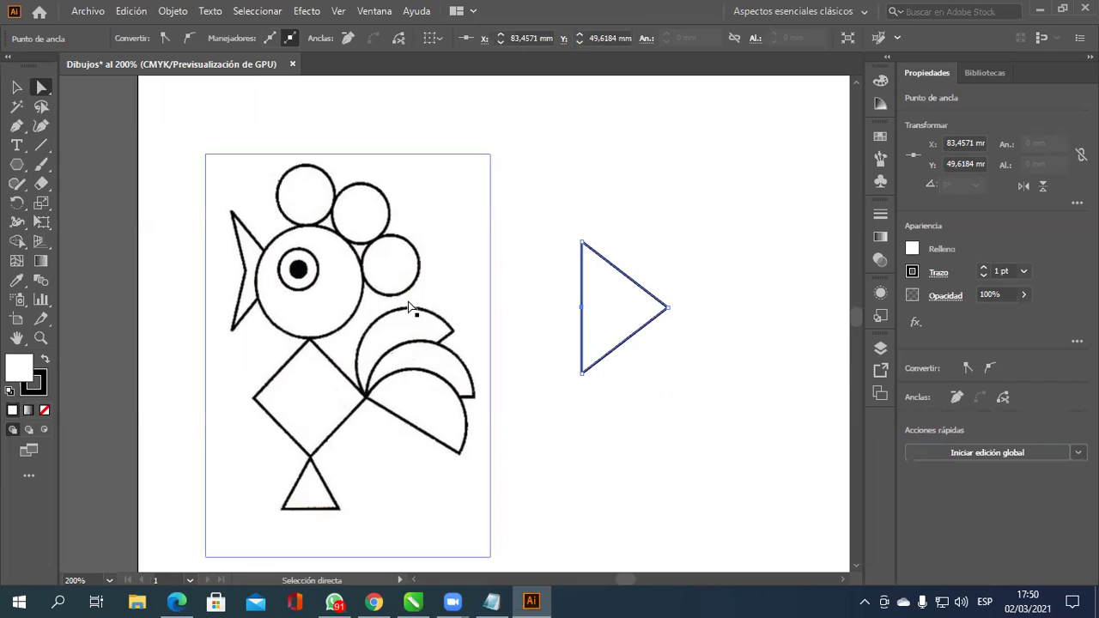
{"action": "left_click_drag", "start_coordinate": [582, 309], "coordinate": [583, 311]}
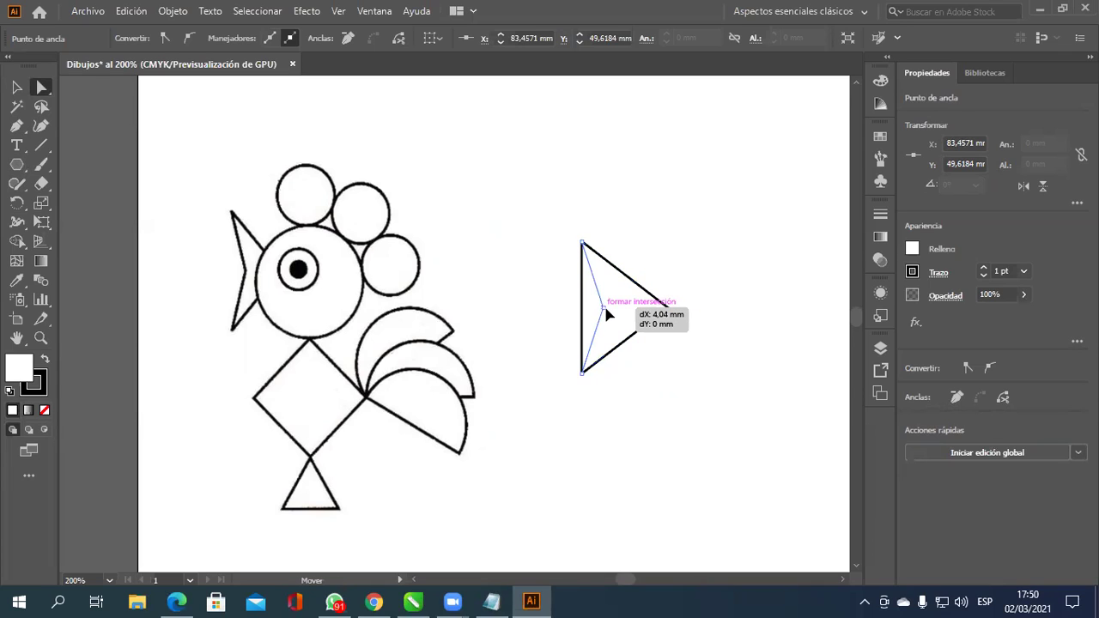
{"action": "left_click_drag", "start_coordinate": [583, 314], "coordinate": [603, 305]}
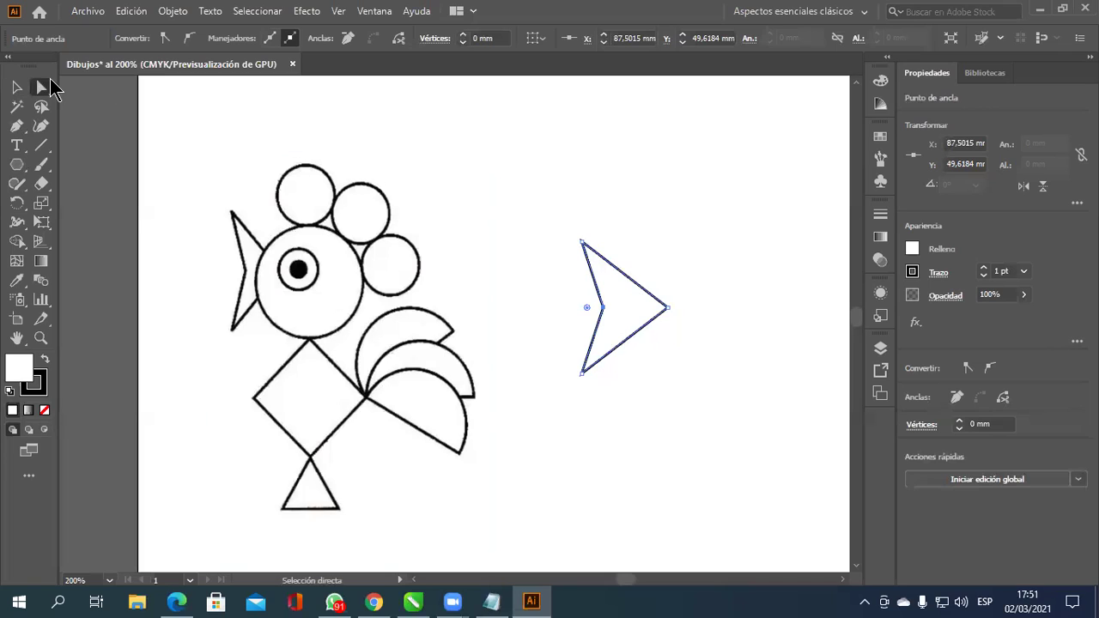
Move the arrowhead up and narrow it to 14.2119 × 24.8511 mm.
{"action": "left_click", "coordinate": [23, 89]}
{"action": "left_click_drag", "start_coordinate": [604, 273], "coordinate": [600, 223]}
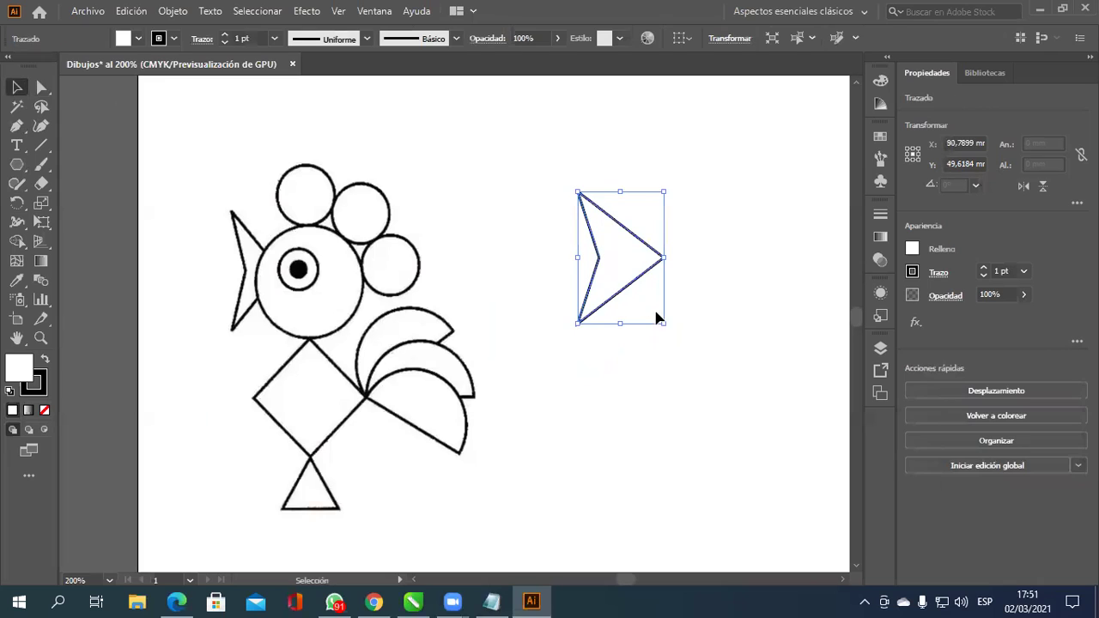
{"action": "left_click_drag", "start_coordinate": [665, 259], "coordinate": [654, 257]}
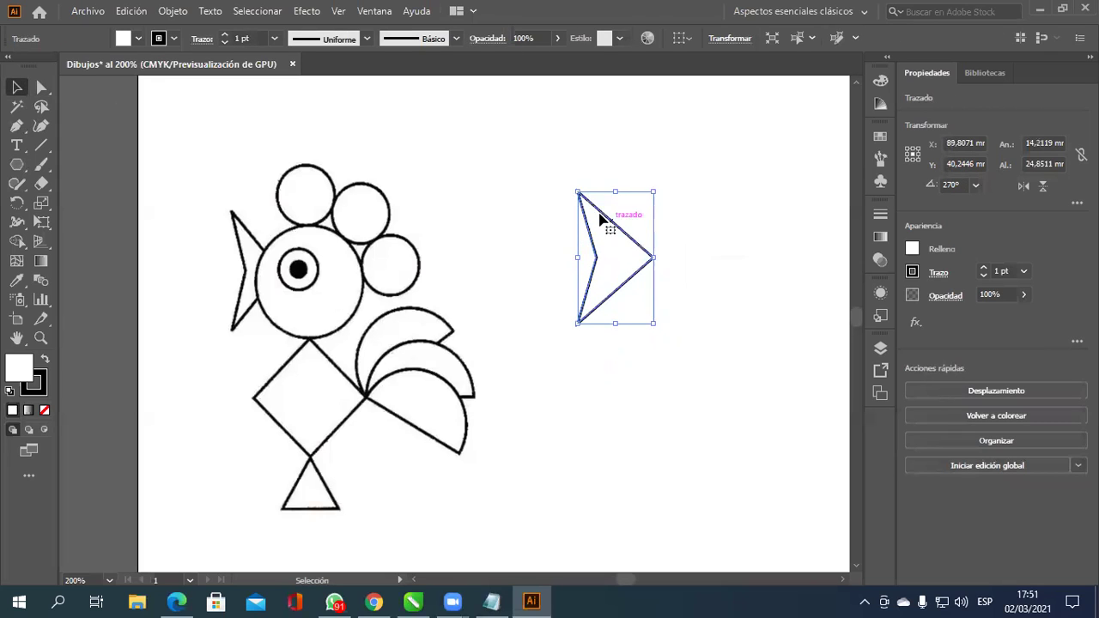
{"action": "left_click_drag", "start_coordinate": [574, 190], "coordinate": [575, 191]}
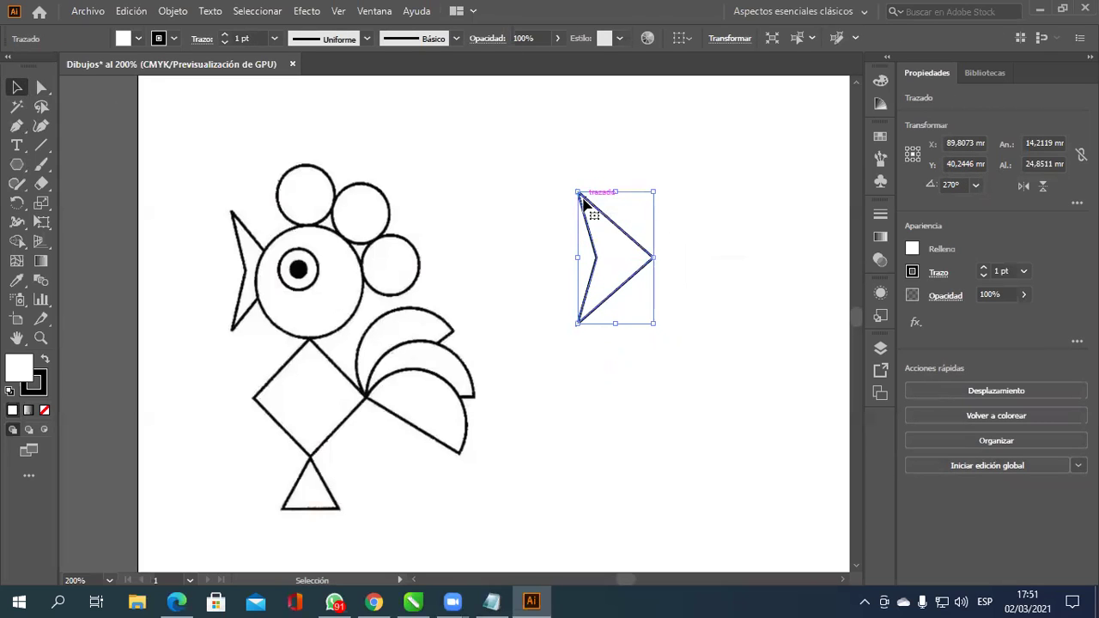
{"action": "left_click", "coordinate": [21, 169]}
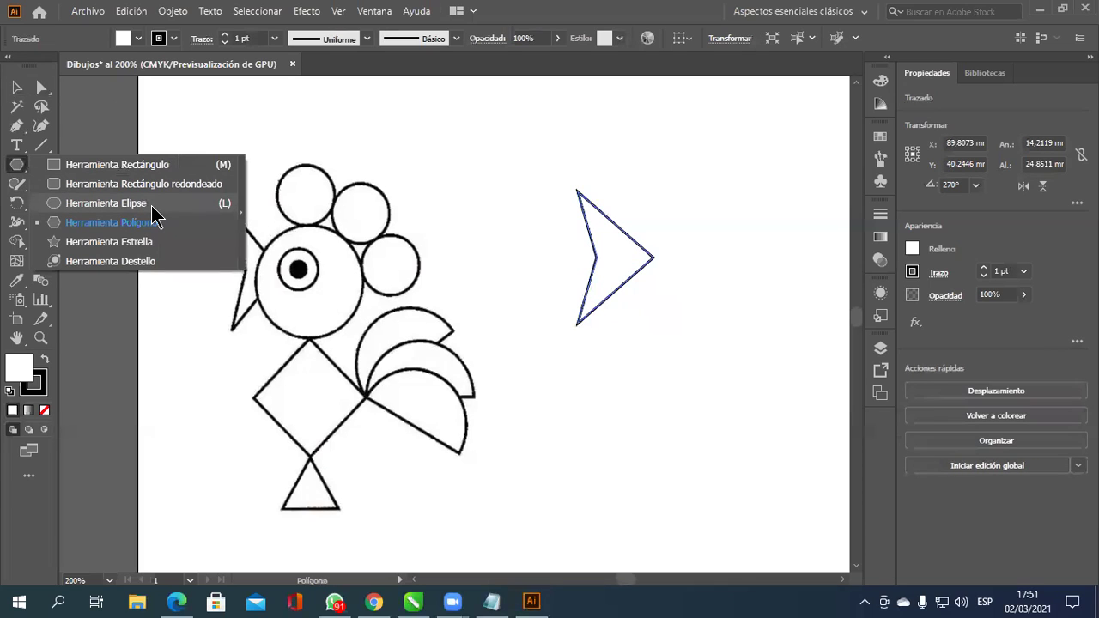
Draw a circle right of the arrowhead and size it to 20 × 20 mm.
{"action": "left_click", "coordinate": [152, 207]}
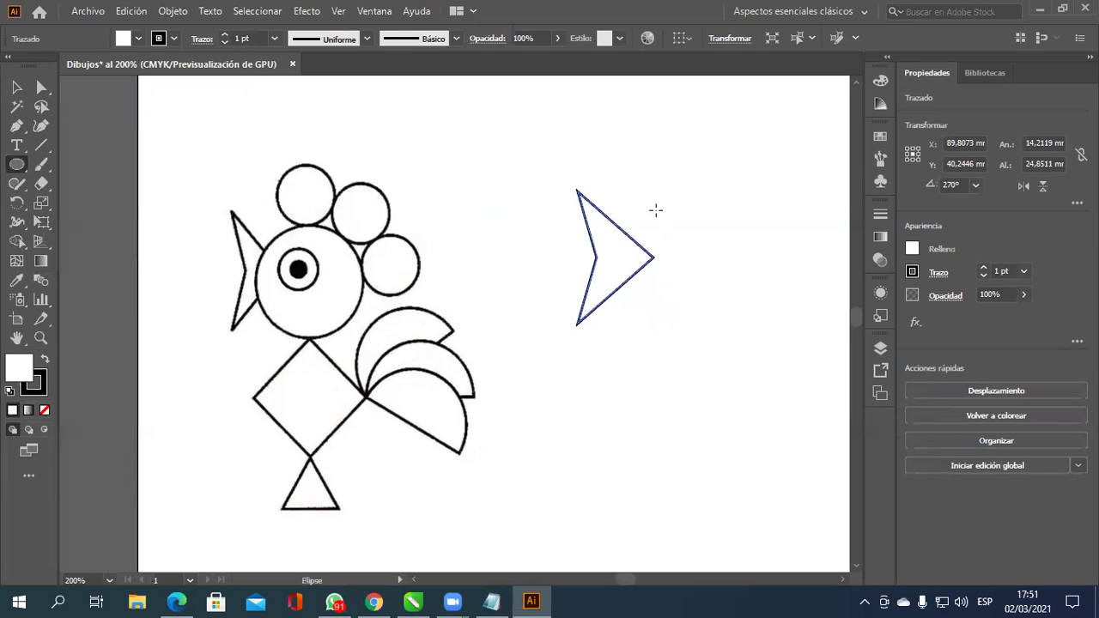
{"action": "mouse_move", "coordinate": [627, 165]}
{"action": "left_mouse_down"}
{"action": "mouse_move", "coordinate": [692, 218]}
{"action": "mouse_move", "coordinate": [752, 294]}
{"action": "left_mouse_up"}
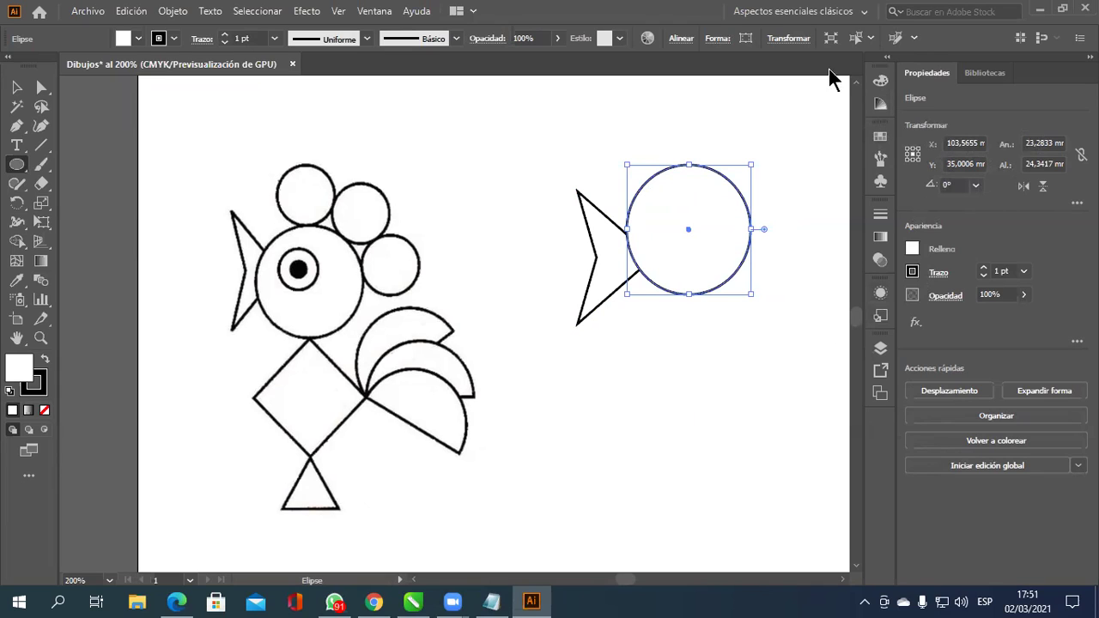
{"action": "left_click", "coordinate": [784, 43]}
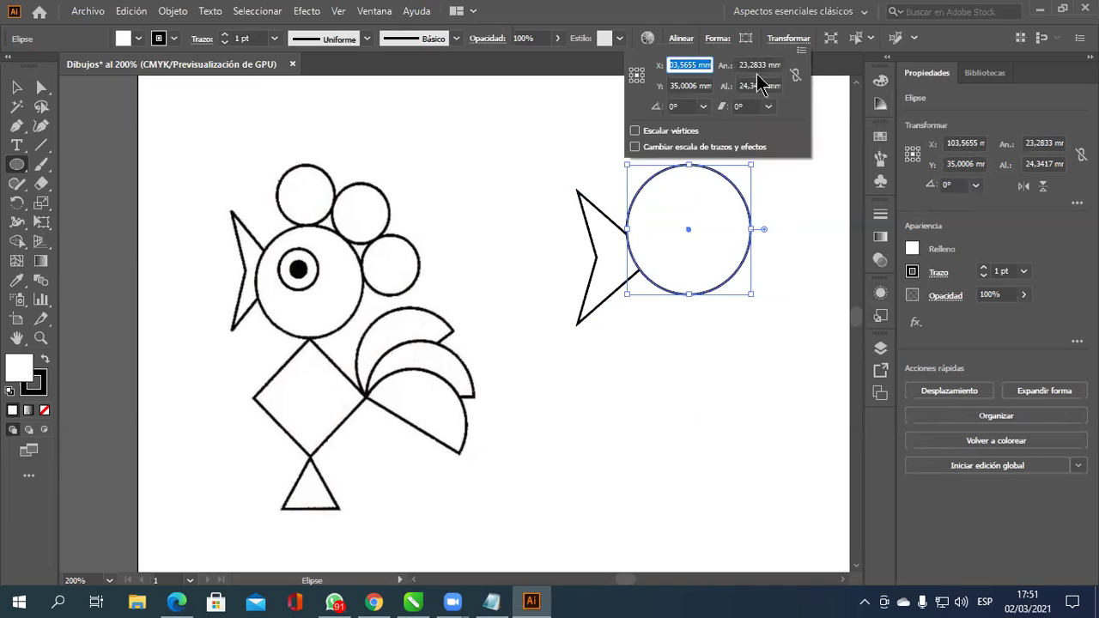
{"action": "left_click", "coordinate": [788, 41]}
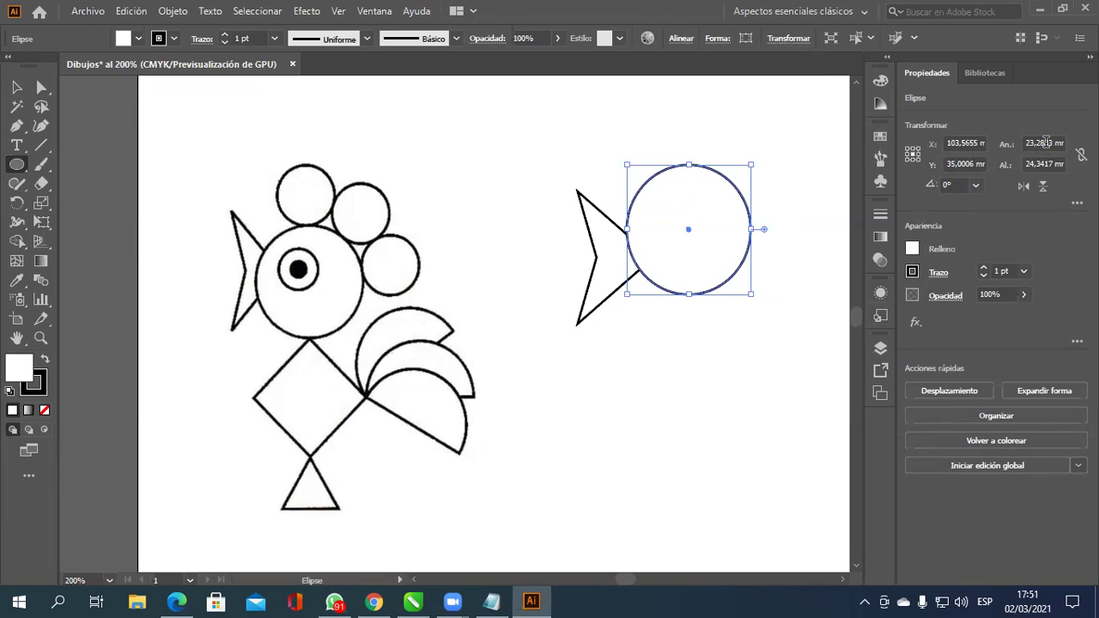
{"action": "left_click", "coordinate": [1050, 143]}
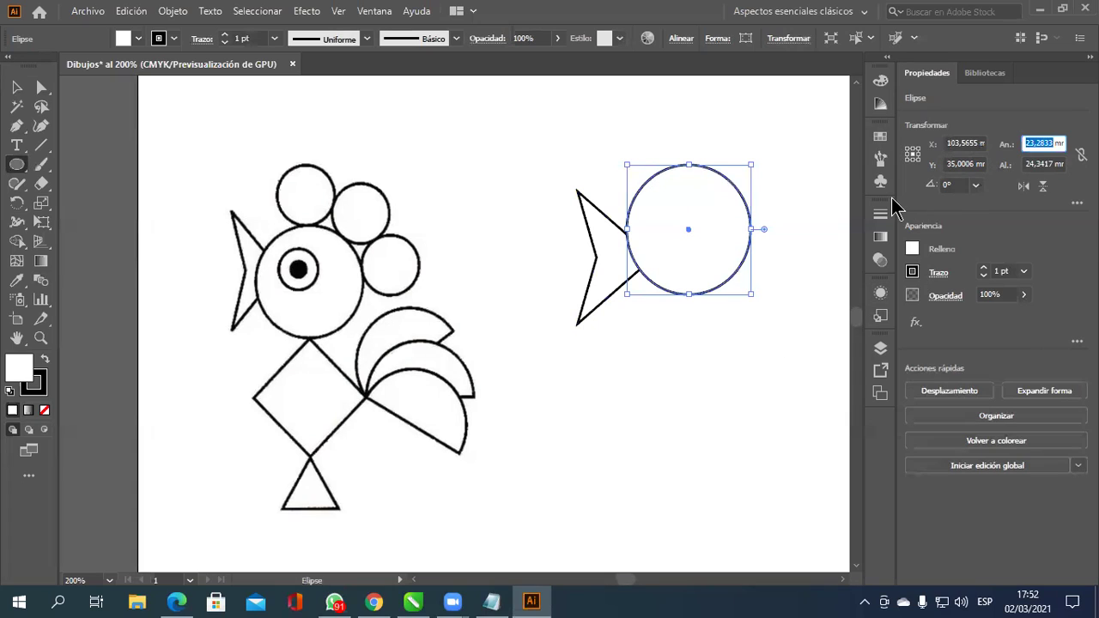
{"action": "type", "text": "20"}
{"action": "key", "text": "Tab"}
{"action": "type", "text": "20"}
{"action": "key", "text": "Return"}
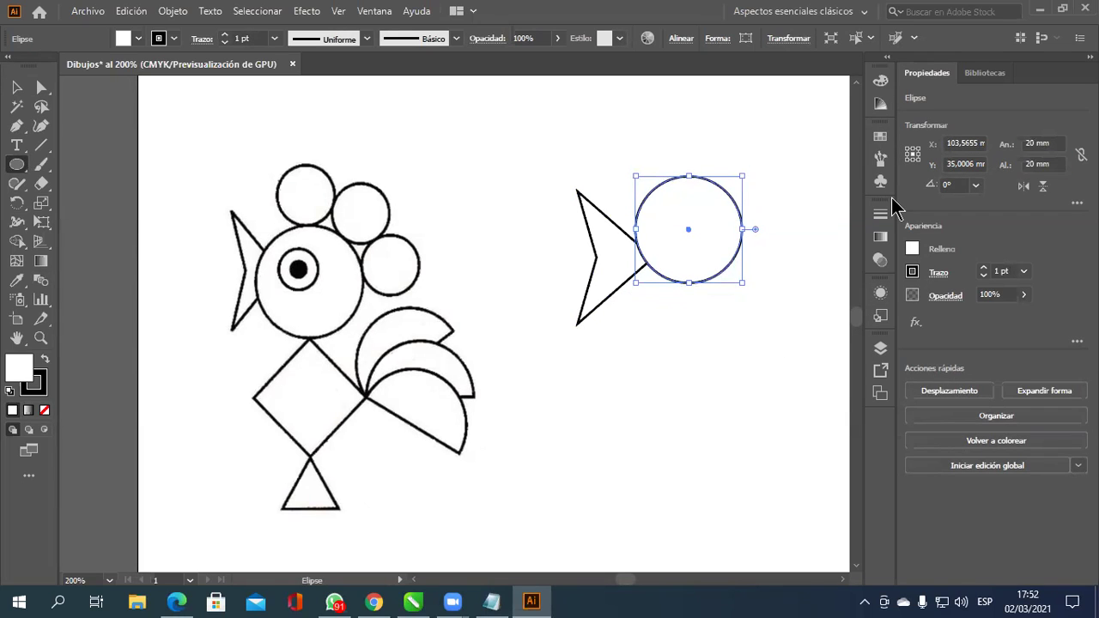
Move the circle left so it touches the arrowhead's right tip.
{"action": "left_click", "coordinate": [18, 89]}
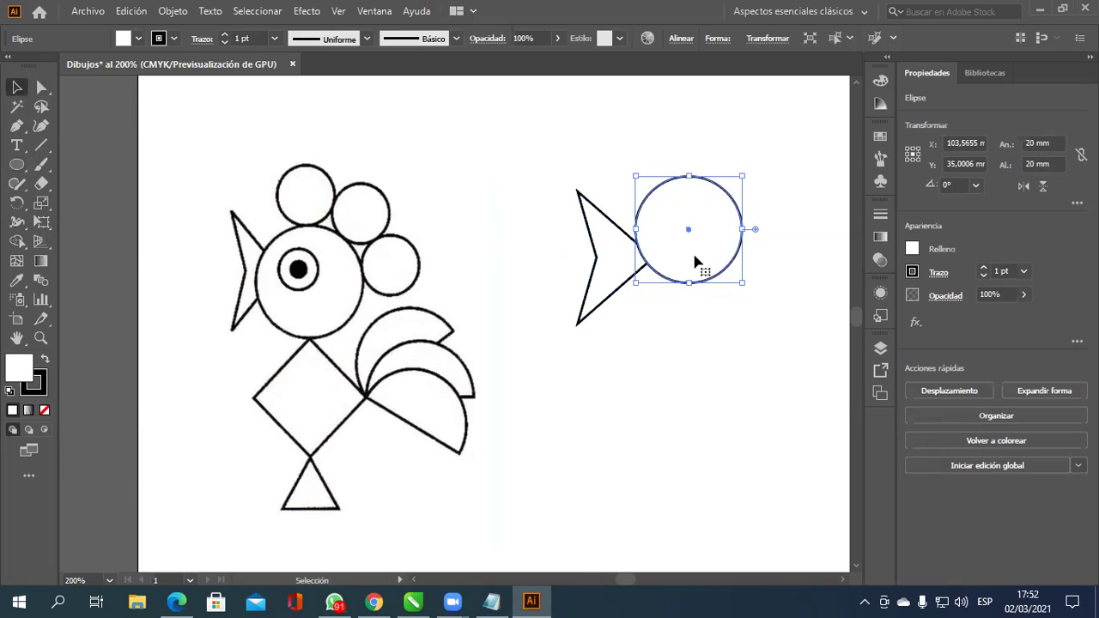
{"action": "left_click_drag", "start_coordinate": [687, 259], "coordinate": [664, 252]}
{"action": "left_click", "coordinate": [684, 369]}
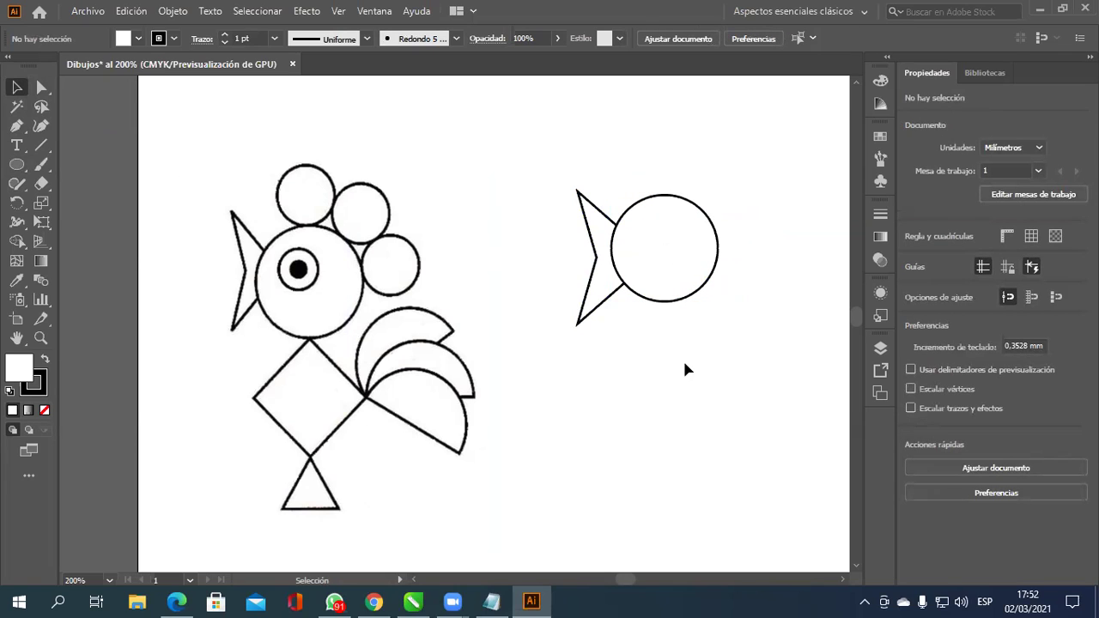
Scale the chevron down and place it back against the big circle's left side.
{"action": "left_click_drag", "start_coordinate": [579, 309], "coordinate": [580, 434]}
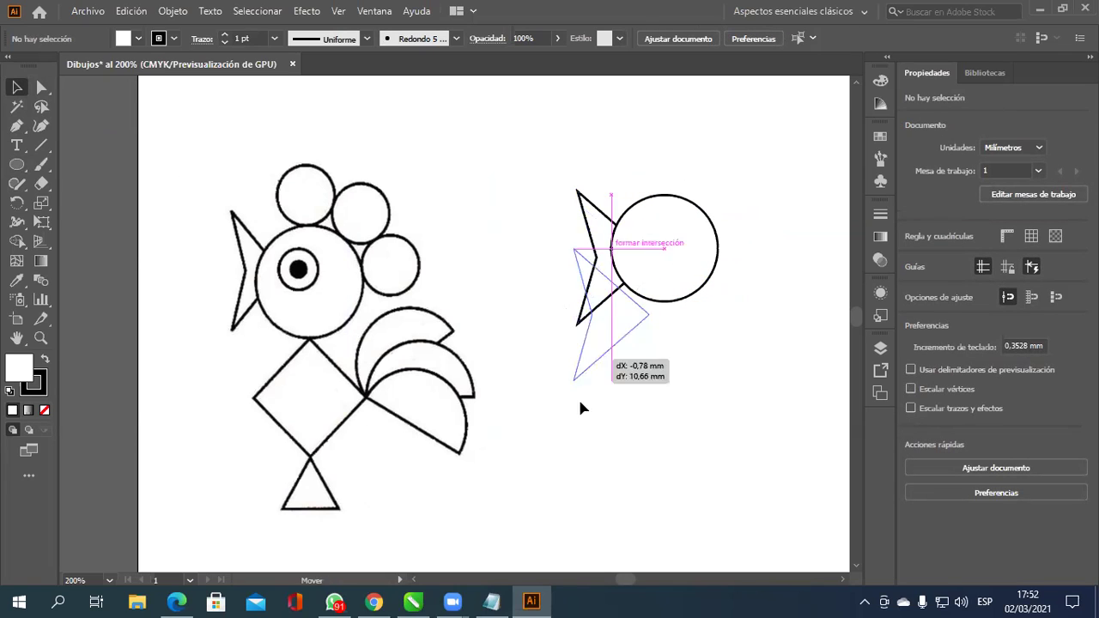
{"action": "left_click_drag", "start_coordinate": [654, 317], "coordinate": [642, 338]}
{"action": "left_click_drag", "start_coordinate": [617, 412], "coordinate": [622, 267]}
{"action": "left_click", "coordinate": [721, 371]}
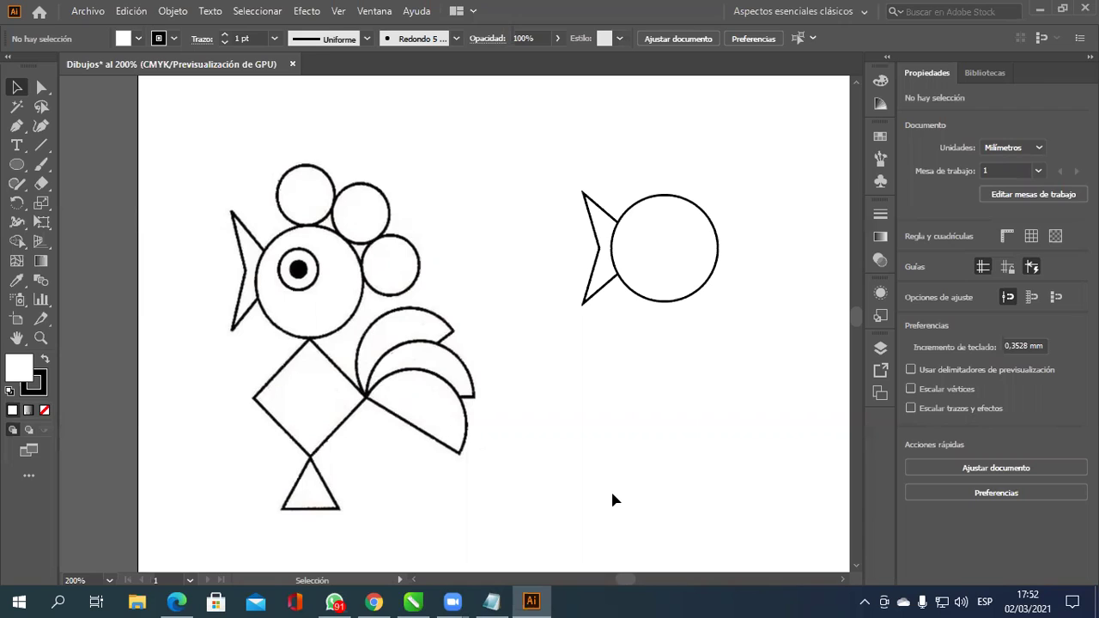
{"action": "left_click", "coordinate": [16, 165]}
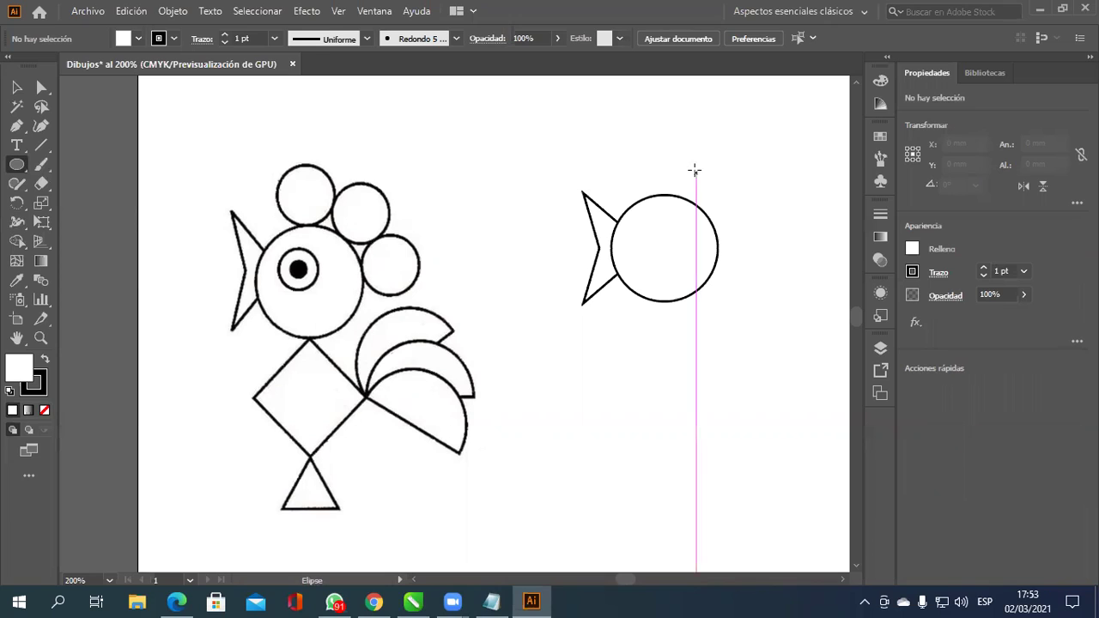
Draw a small circle above the big circle and size it to 12 x 12 mm.
{"action": "key", "text": "v"}
{"action": "key", "text": "l"}
{"action": "left_click_drag", "start_coordinate": [665, 121], "coordinate": [728, 176]}
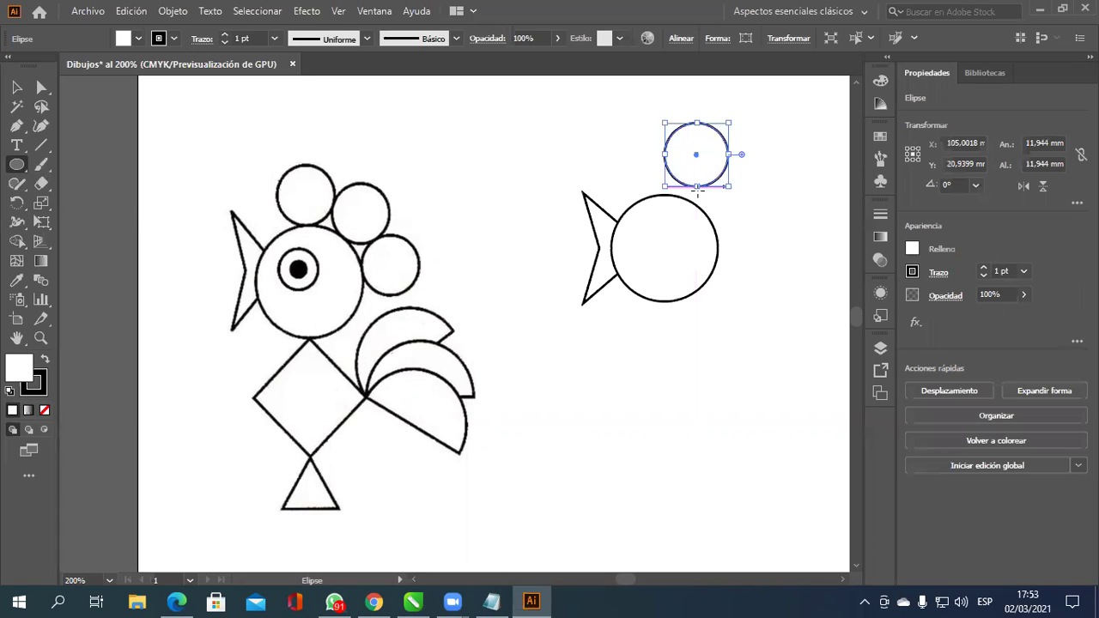
{"action": "left_click", "coordinate": [16, 86]}
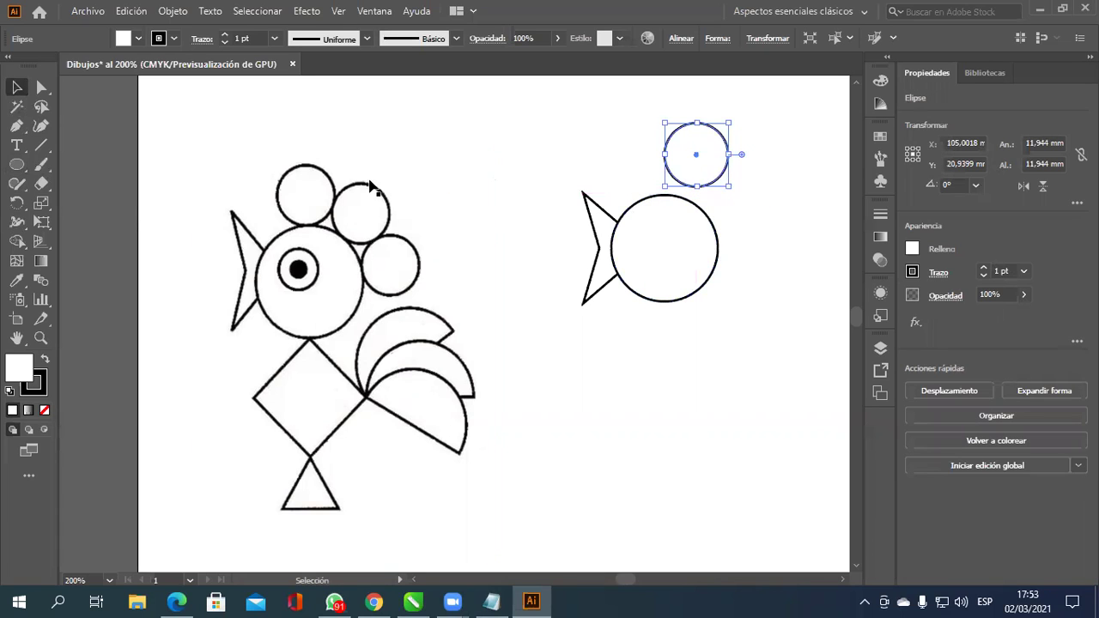
{"action": "left_click", "coordinate": [16, 164]}
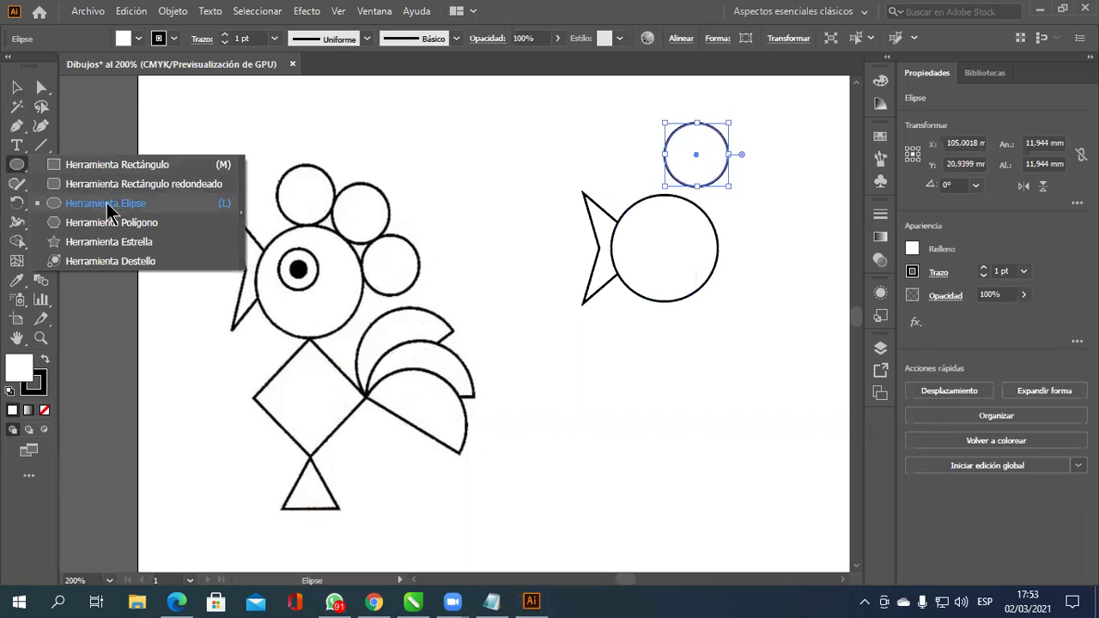
{"action": "left_click", "coordinate": [1030, 143]}
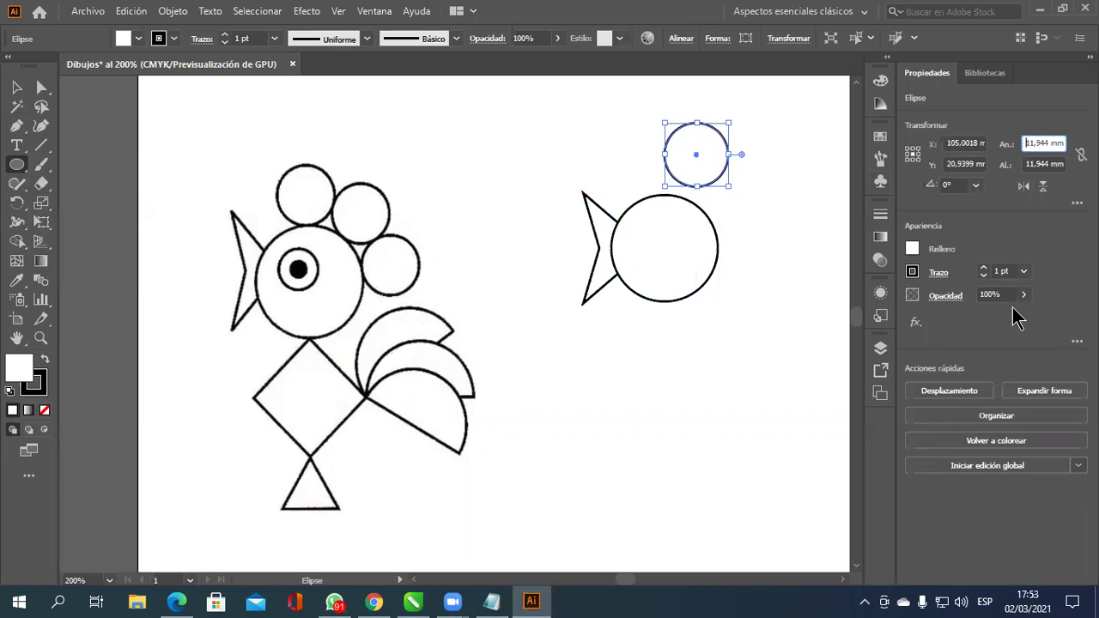
{"action": "key", "text": "shift+Right"}
{"action": "key", "text": "shift+Right"}
{"action": "key", "text": "shift+Right"}
{"action": "key", "text": "shift+Right"}
{"action": "key", "text": "shift+Right"}
{"action": "key", "text": "shift+Right"}
{"action": "type", "text": "12"}
{"action": "key", "text": "Tab"}
{"action": "type", "text": "12"}
{"action": "key", "text": "Return"}
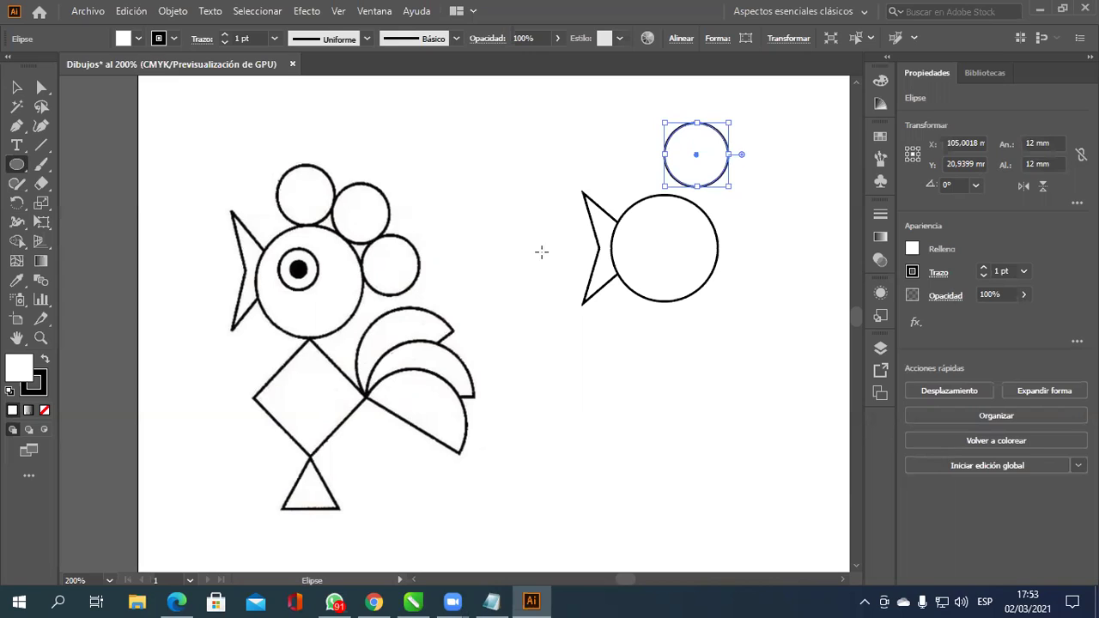
Place the 12 mm circle on the big circle's top, then Alt-drag copies to its upper right and right.
{"action": "left_click", "coordinate": [16, 87]}
{"action": "left_click_drag", "start_coordinate": [697, 156], "coordinate": [678, 181]}
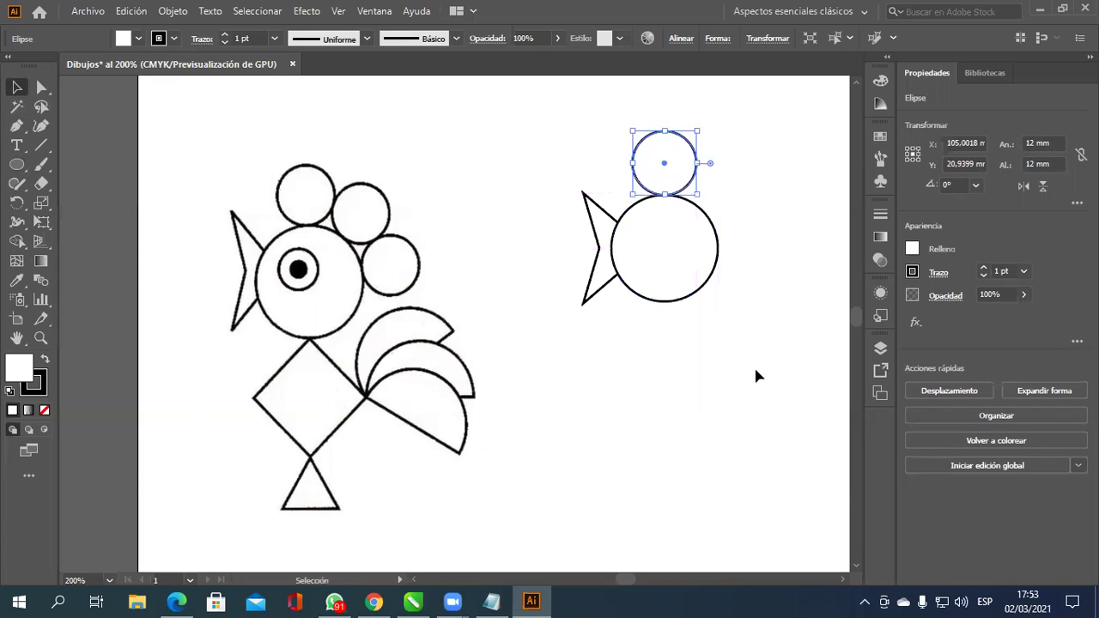
{"action": "left_click", "coordinate": [761, 403]}
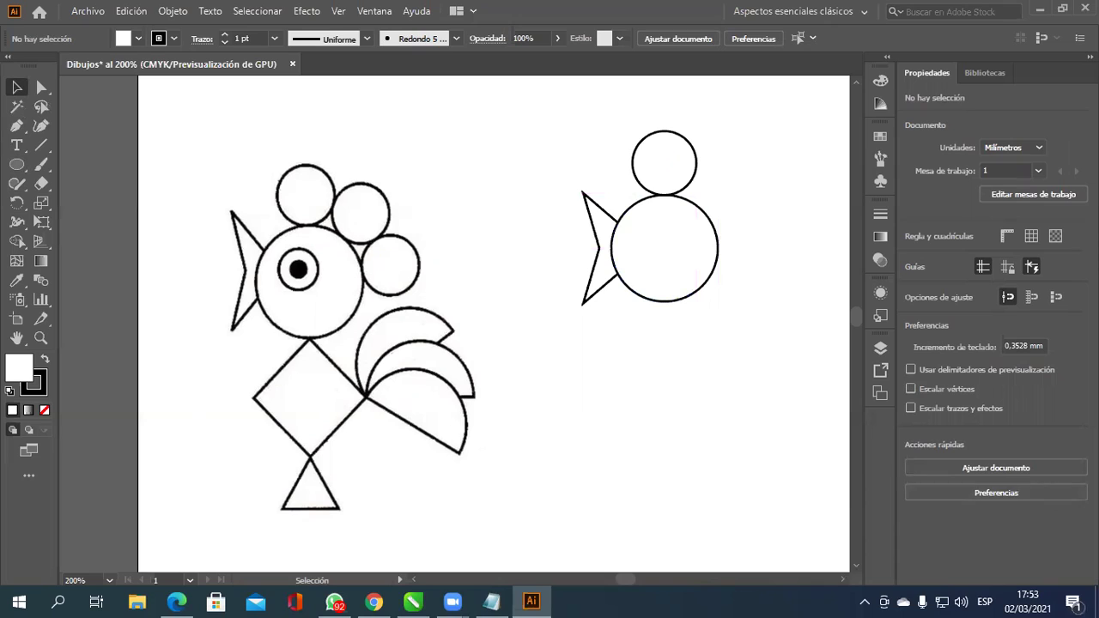
{"action": "left_click", "coordinate": [1063, 499]}
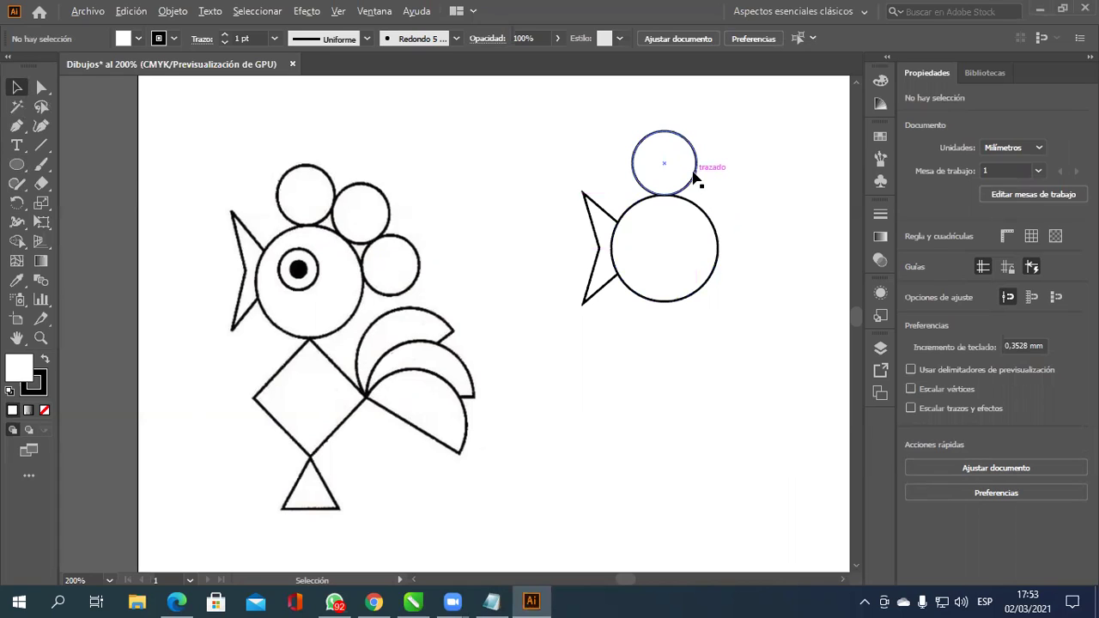
{"action": "left_click_drag", "start_coordinate": [693, 178], "coordinate": [757, 202]}
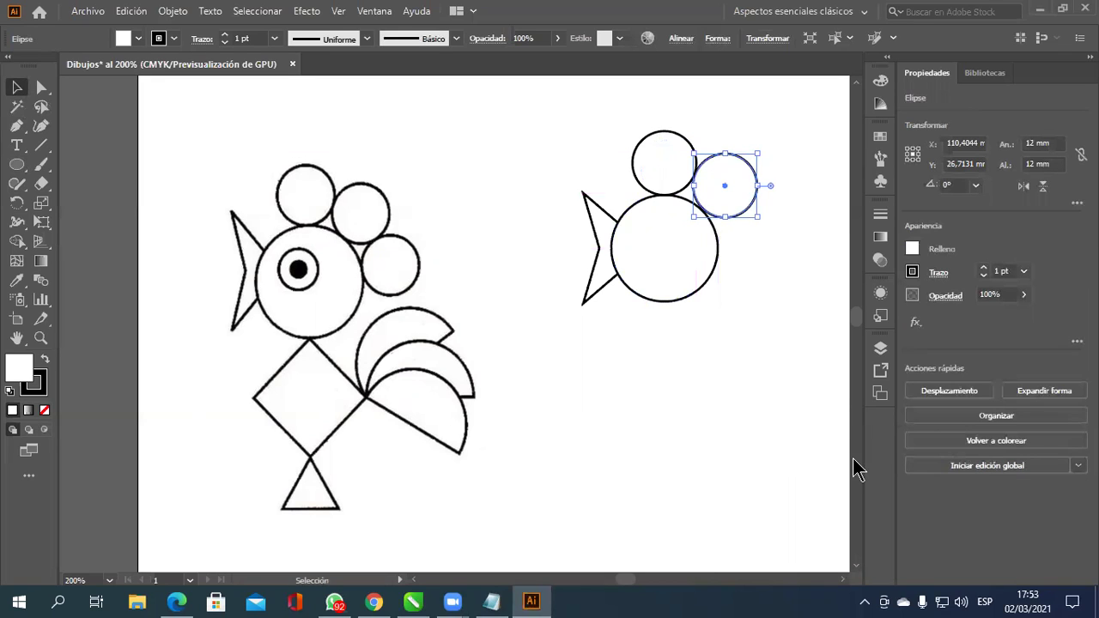
{"action": "left_click_drag", "start_coordinate": [746, 225], "coordinate": [771, 293]}
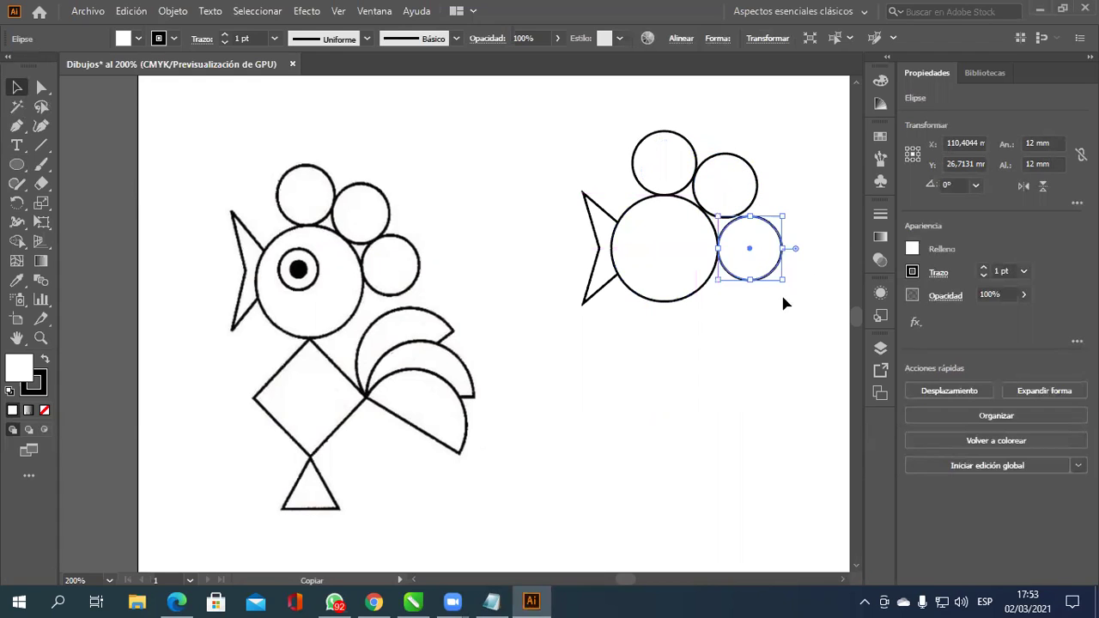
{"action": "left_click", "coordinate": [782, 421]}
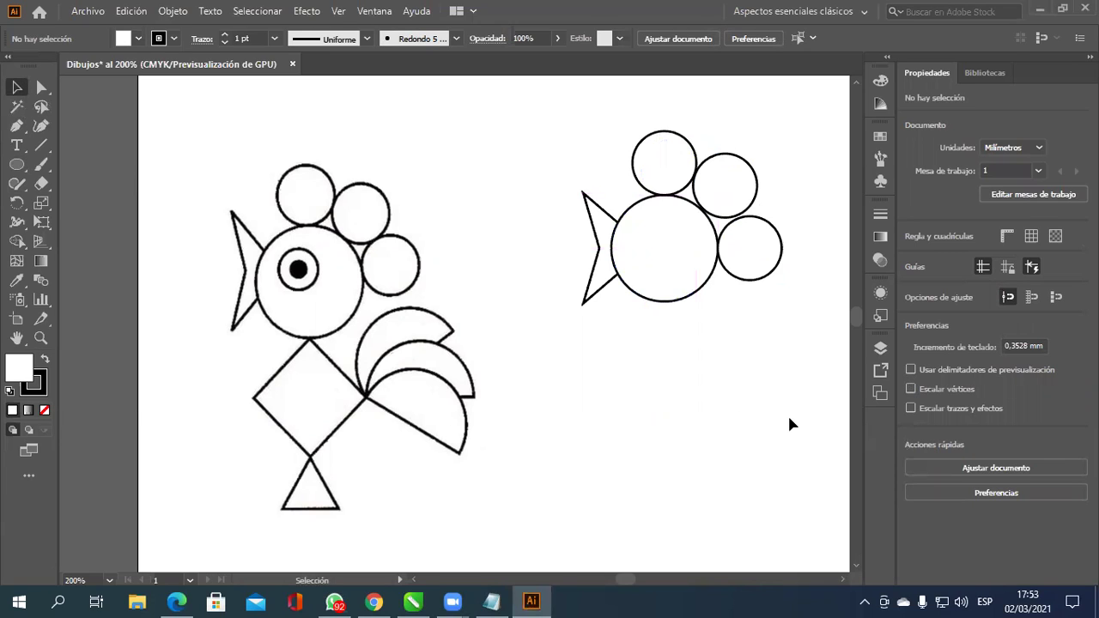
Draw a circle below the head, fill it with an orange swatch, and shift it right.
{"action": "left_click", "coordinate": [16, 164]}
{"action": "left_click_drag", "start_coordinate": [542, 341], "coordinate": [615, 409]}
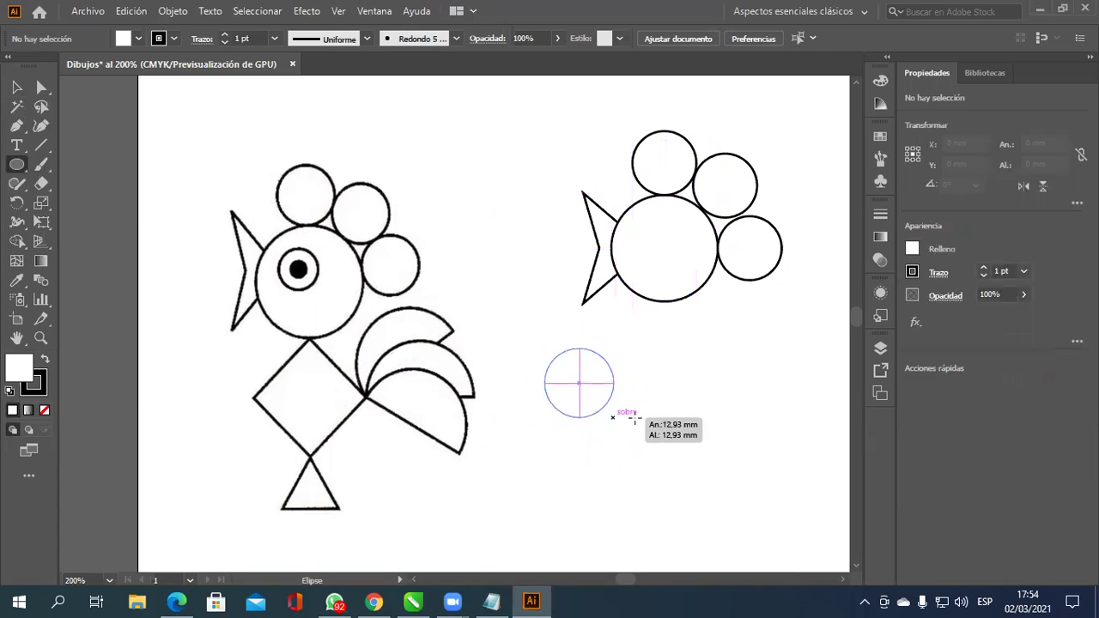
{"action": "left_click_drag", "start_coordinate": [614, 409], "coordinate": [615, 417]}
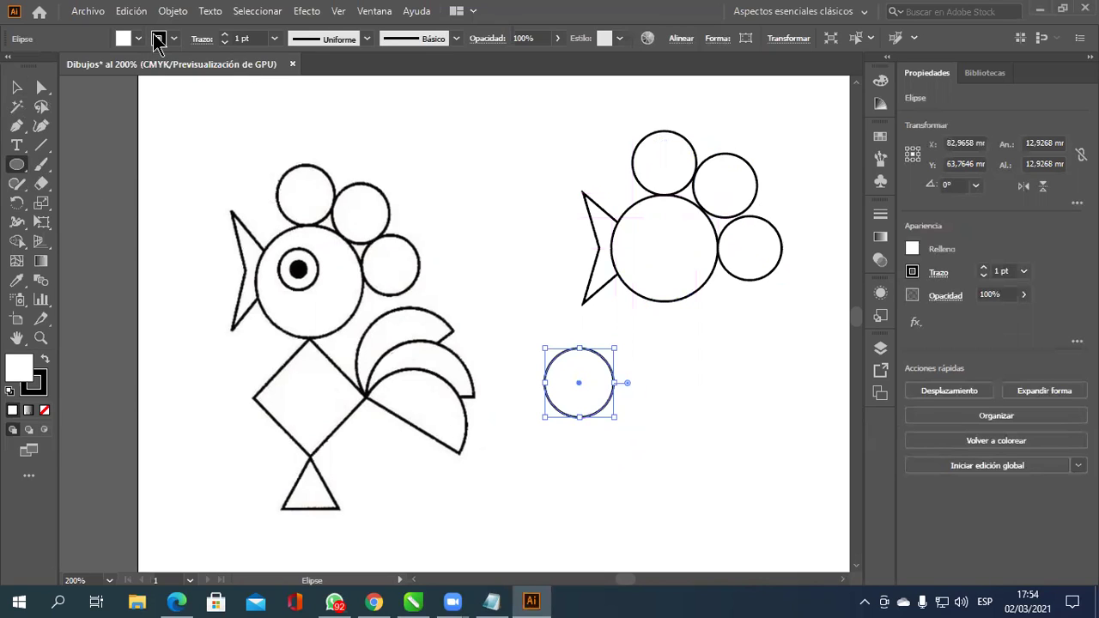
{"action": "left_click", "coordinate": [915, 248]}
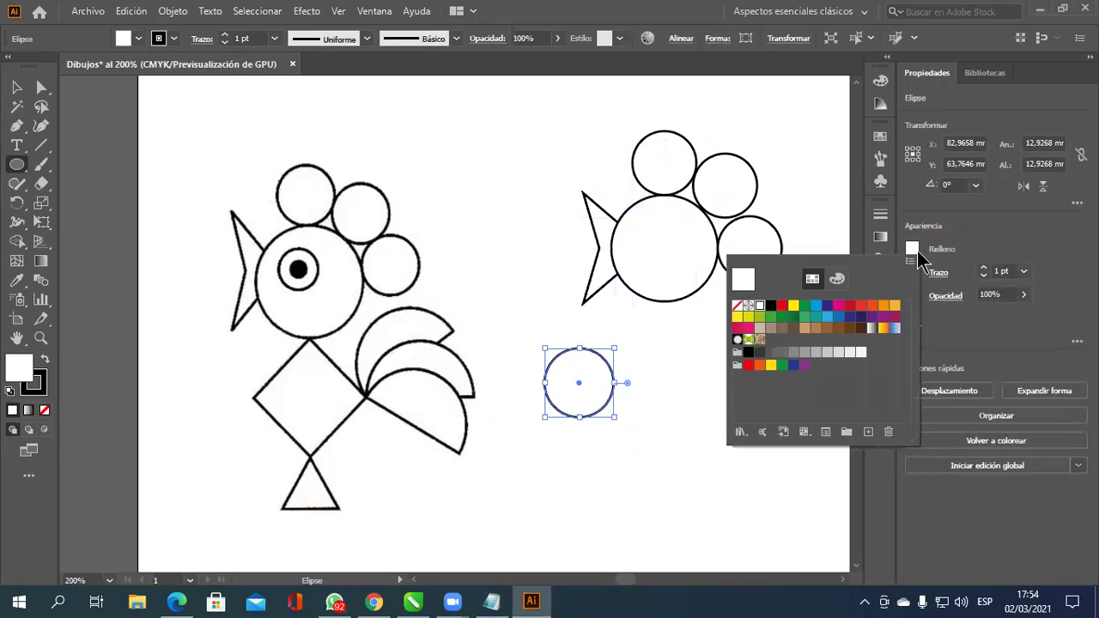
{"action": "left_click", "coordinate": [881, 307]}
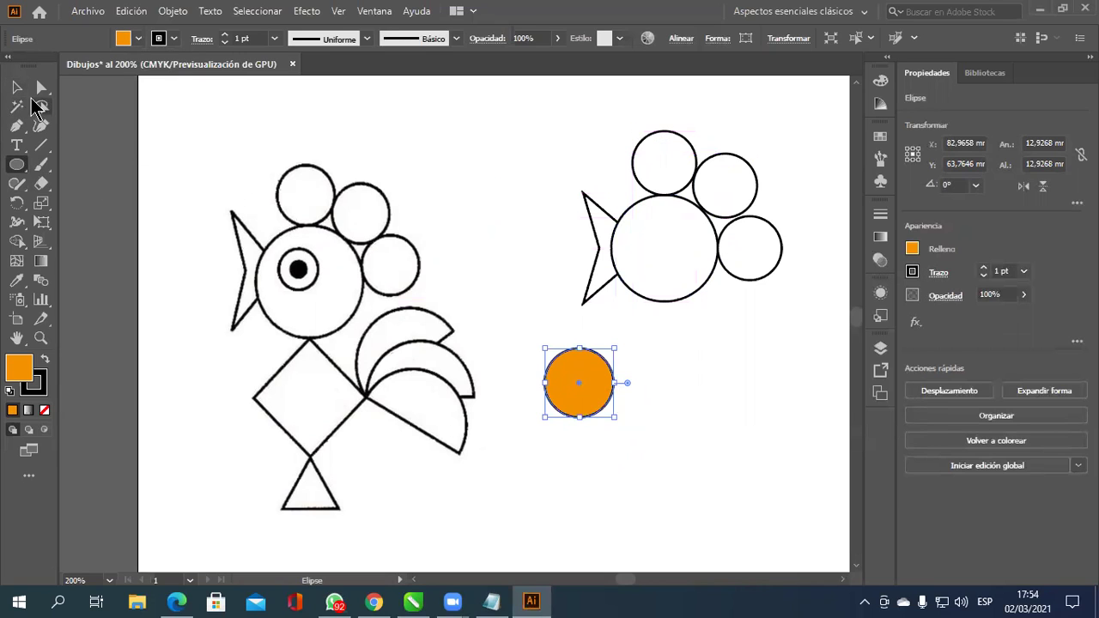
{"action": "left_click", "coordinate": [21, 88]}
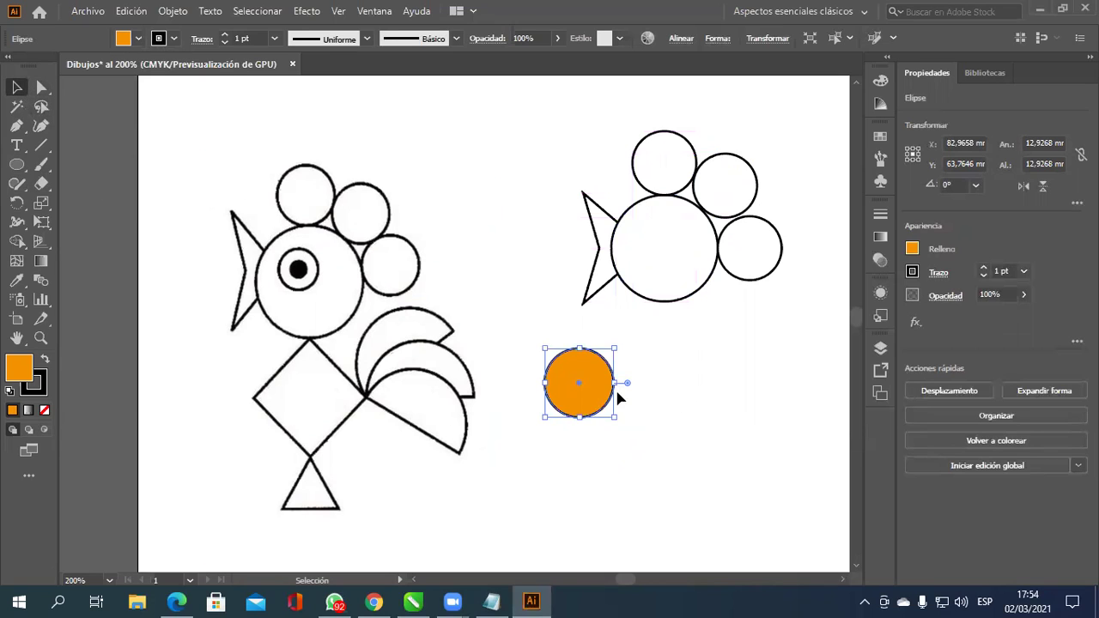
{"action": "left_click_drag", "start_coordinate": [598, 397], "coordinate": [701, 427]}
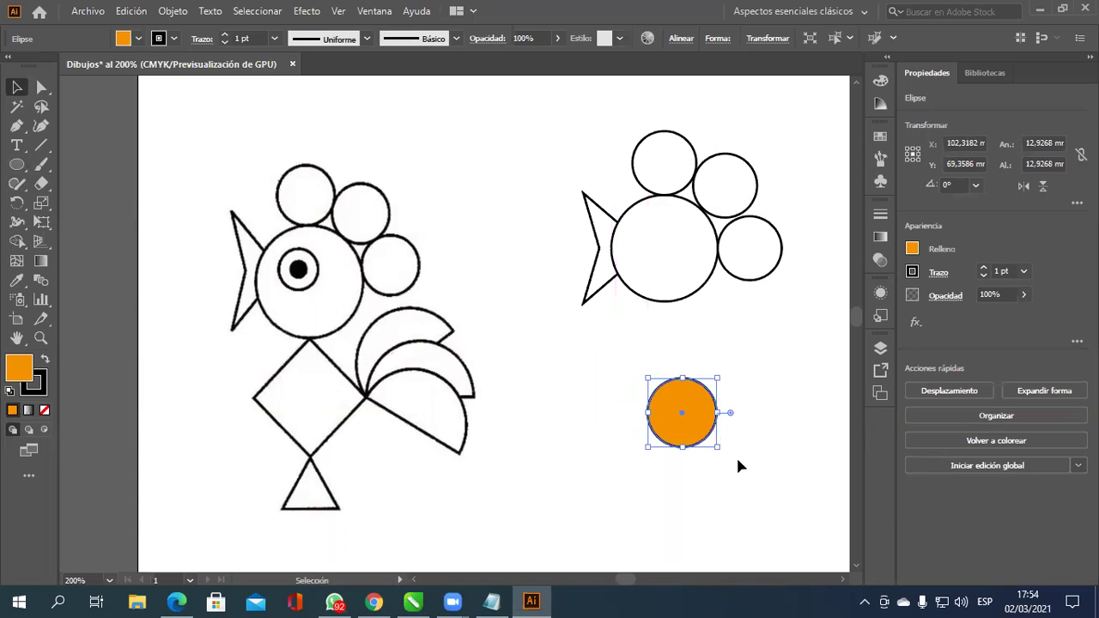
Alt-drag copies of the orange circle to its left and lower down below the head.
{"action": "key", "text": "super"}
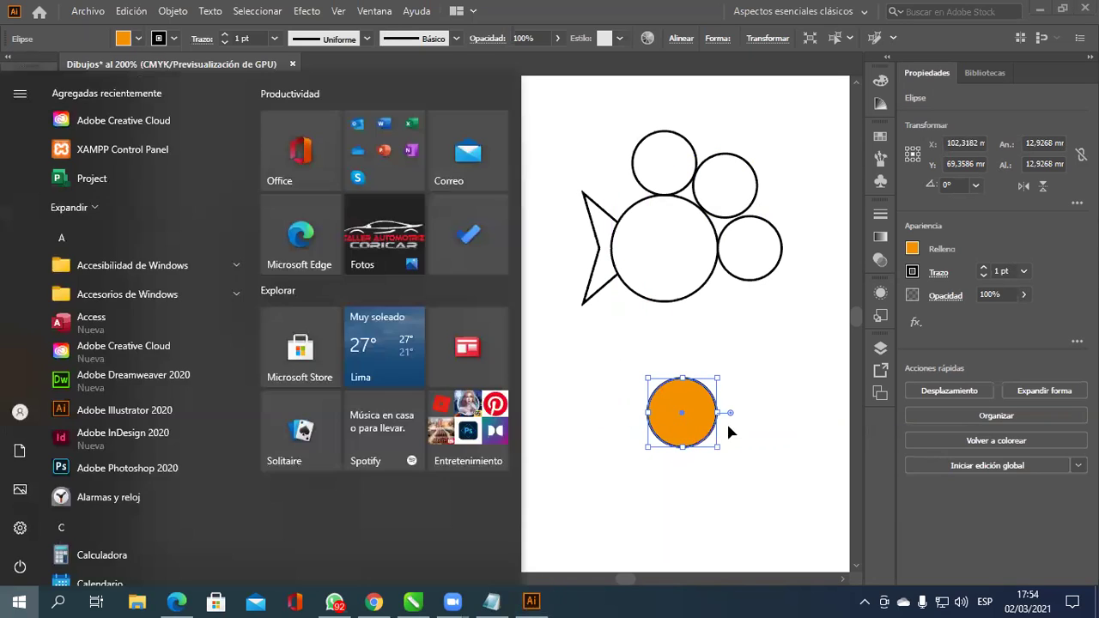
{"action": "key", "text": "super"}
{"action": "left_click", "coordinate": [747, 427]}
{"action": "left_click_drag", "start_coordinate": [705, 437], "coordinate": [606, 429]}
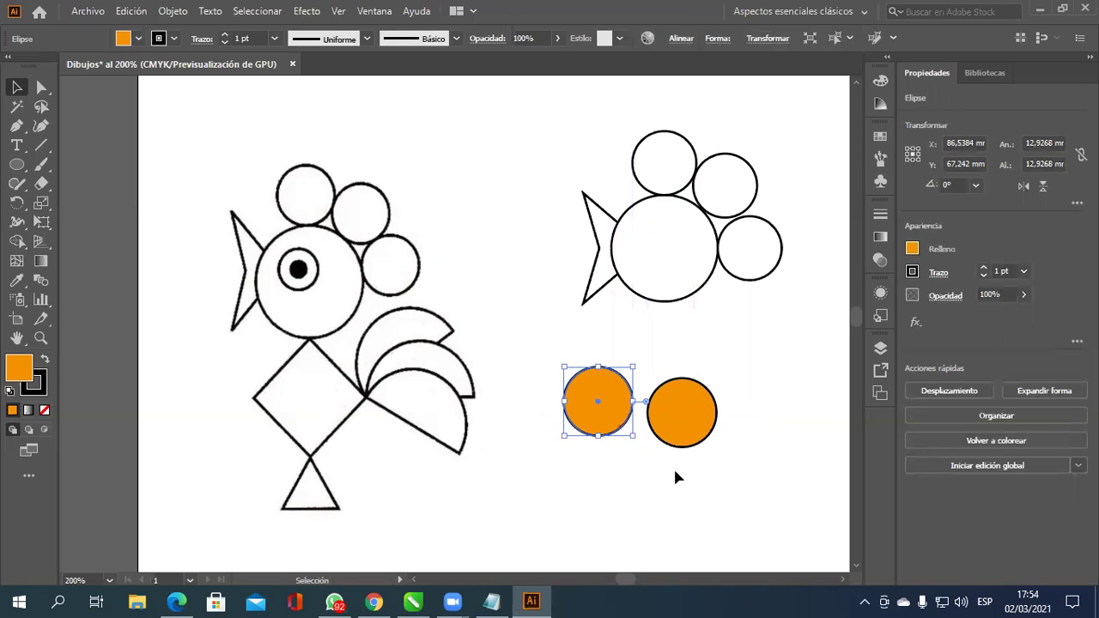
{"action": "mouse_move", "coordinate": [616, 422]}
{"action": "left_mouse_down"}
{"action": "mouse_move", "coordinate": [559, 498]}
{"action": "mouse_move", "coordinate": [654, 520]}
{"action": "mouse_move", "coordinate": [770, 477]}
{"action": "left_mouse_up"}
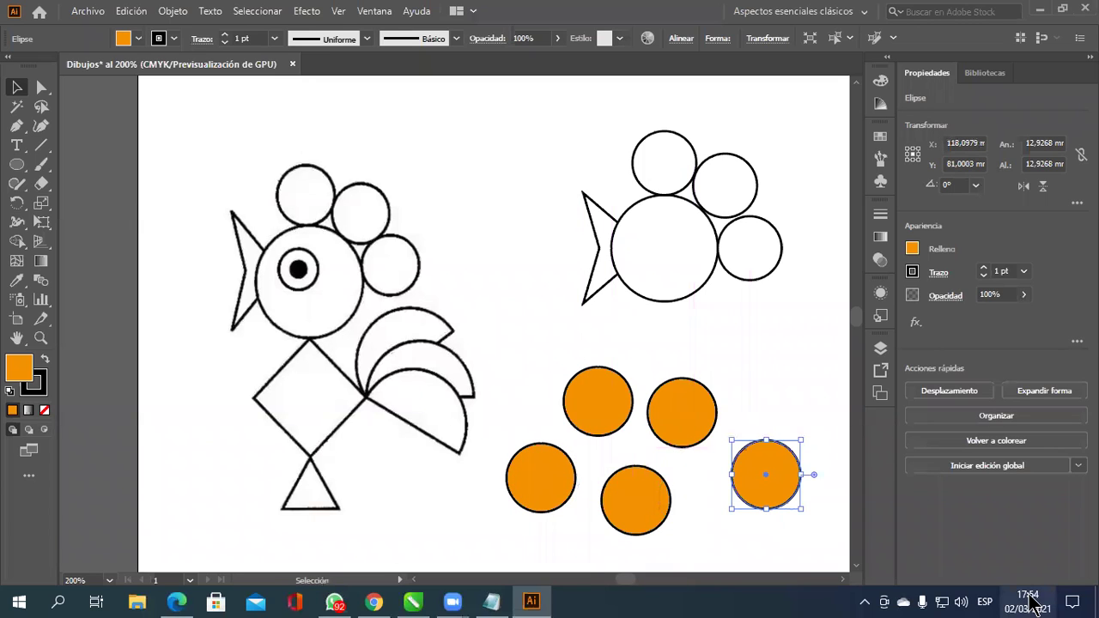